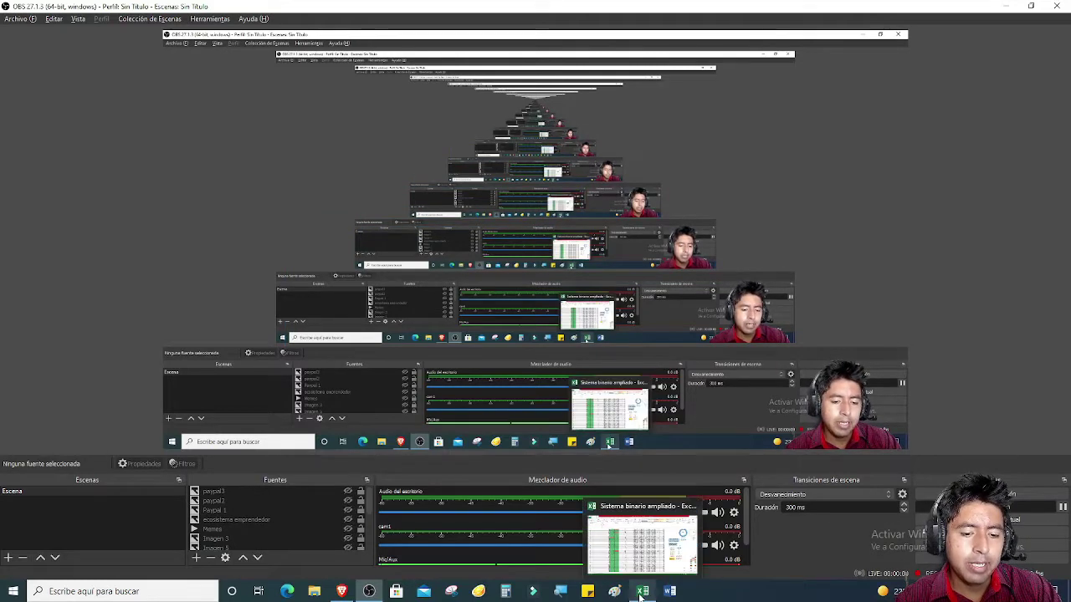
- Read the YouTube video description, then switch to the Sistema binario ampliado workbook in Excel
click(352, 589)
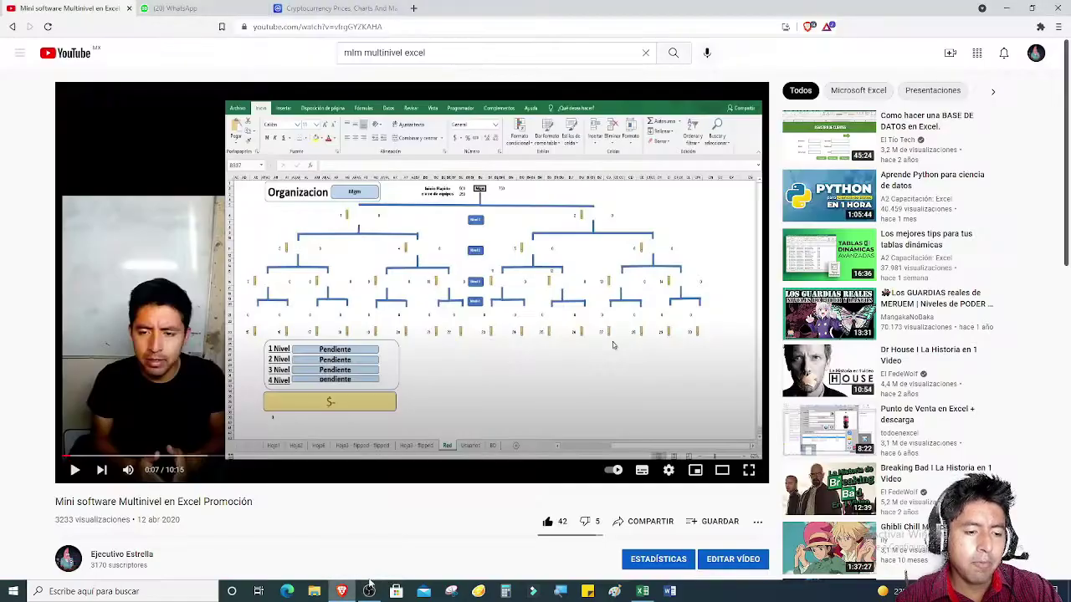
scroll(457, 465, down, 1)
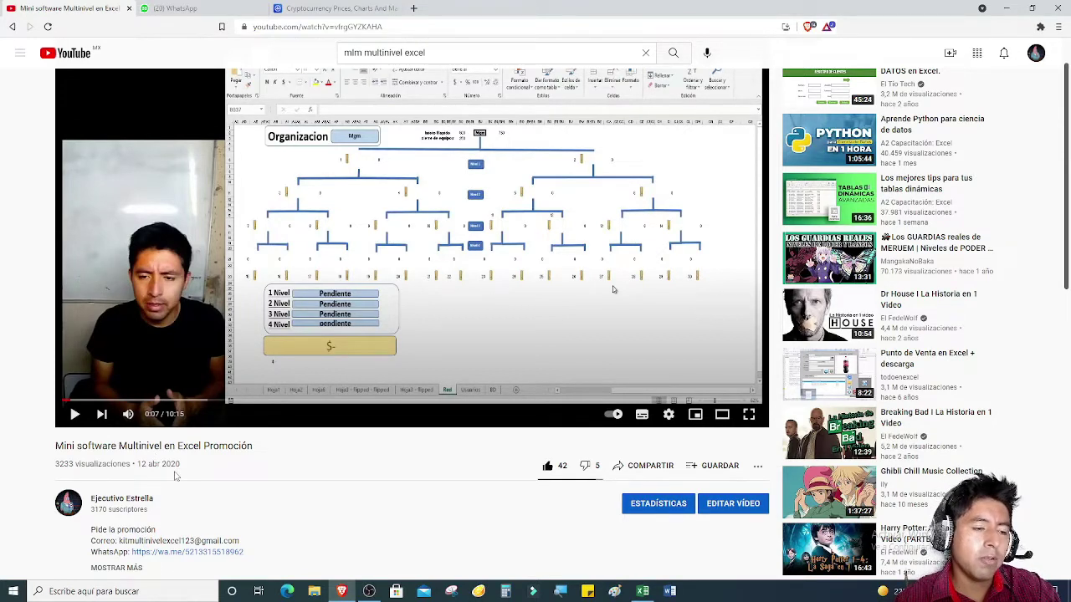
click(643, 591)
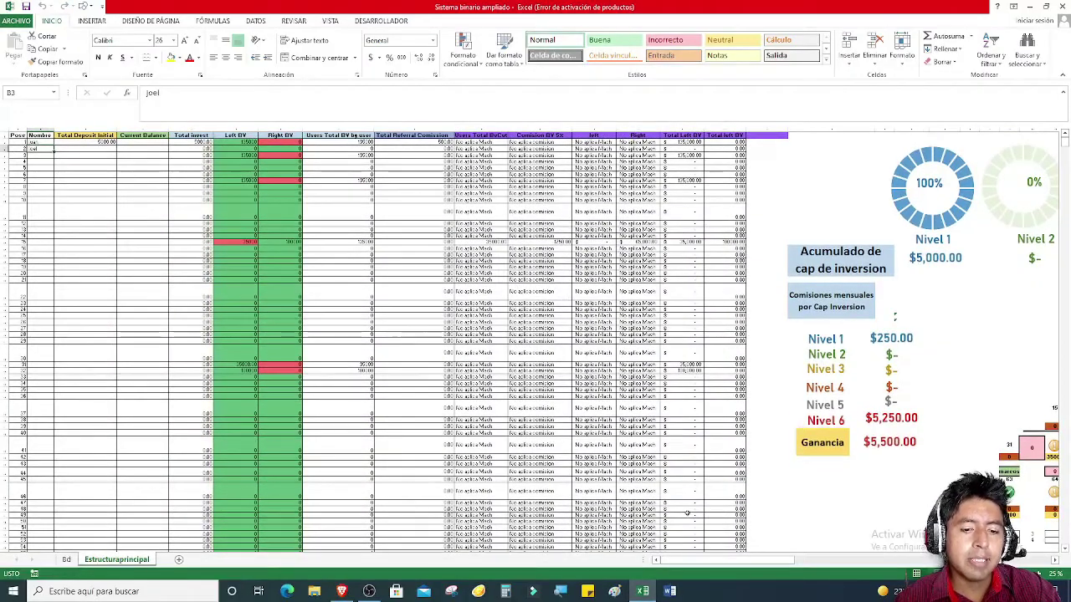
drag(711, 565, 923, 545)
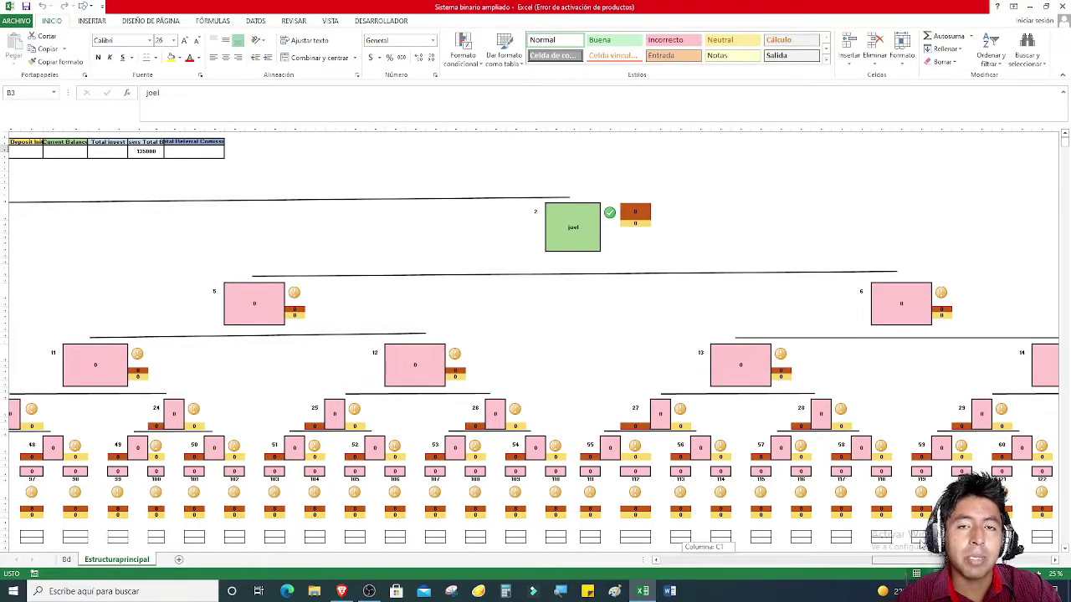
mouse_move(923, 546)
mouse_down()
mouse_move(843, 557)
mouse_move(812, 549)
mouse_up()
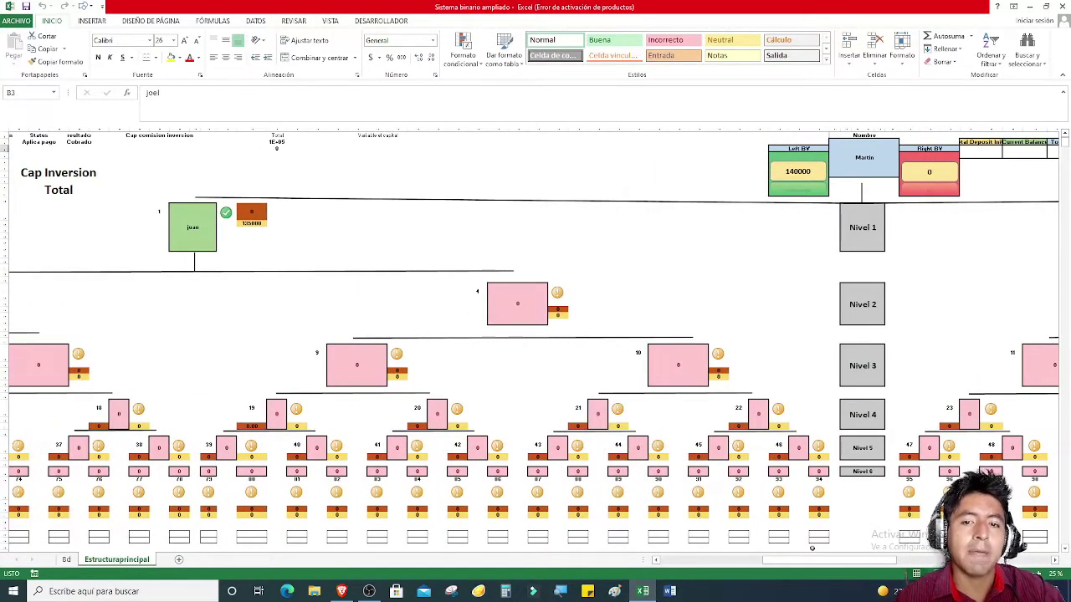
scroll(831, 531, down, 1)
scroll(831, 502, down, 3)
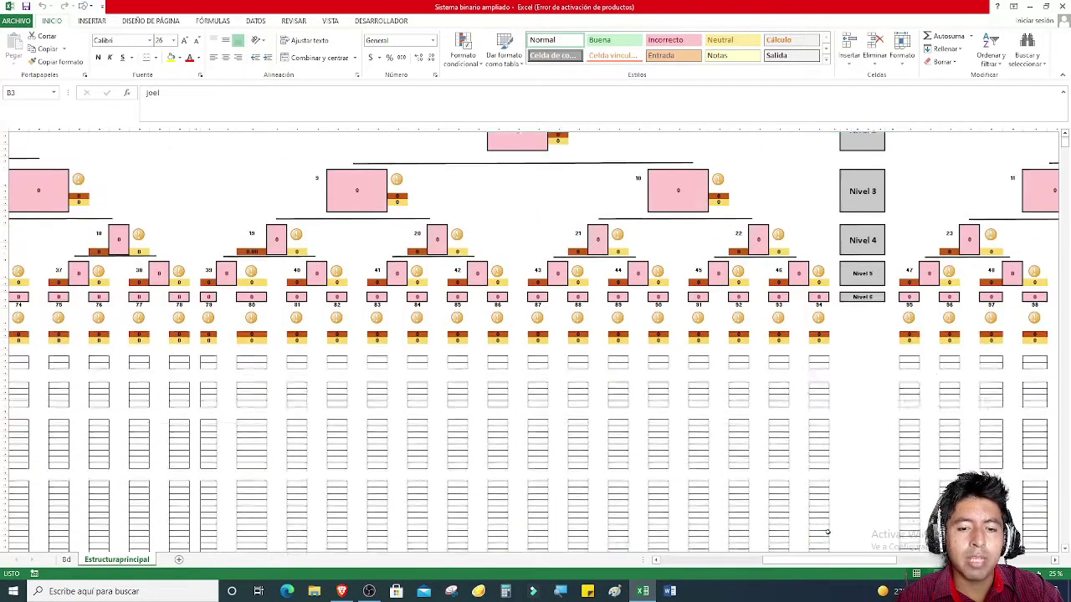
scroll(832, 377, up, 3)
scroll(835, 308, up, 1)
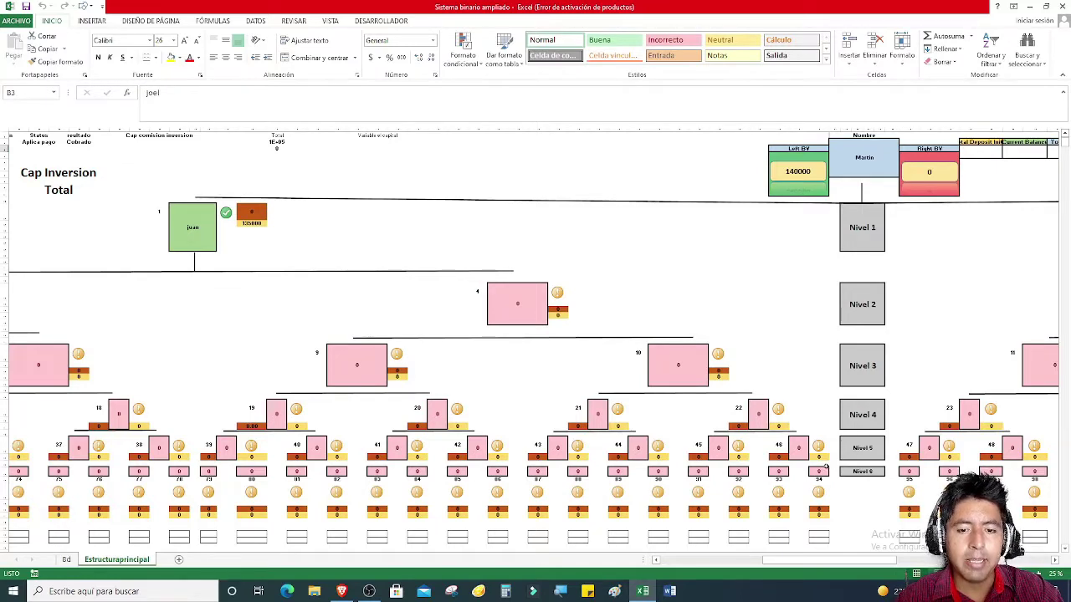
scroll(828, 466, down, 3)
scroll(847, 441, down, 3)
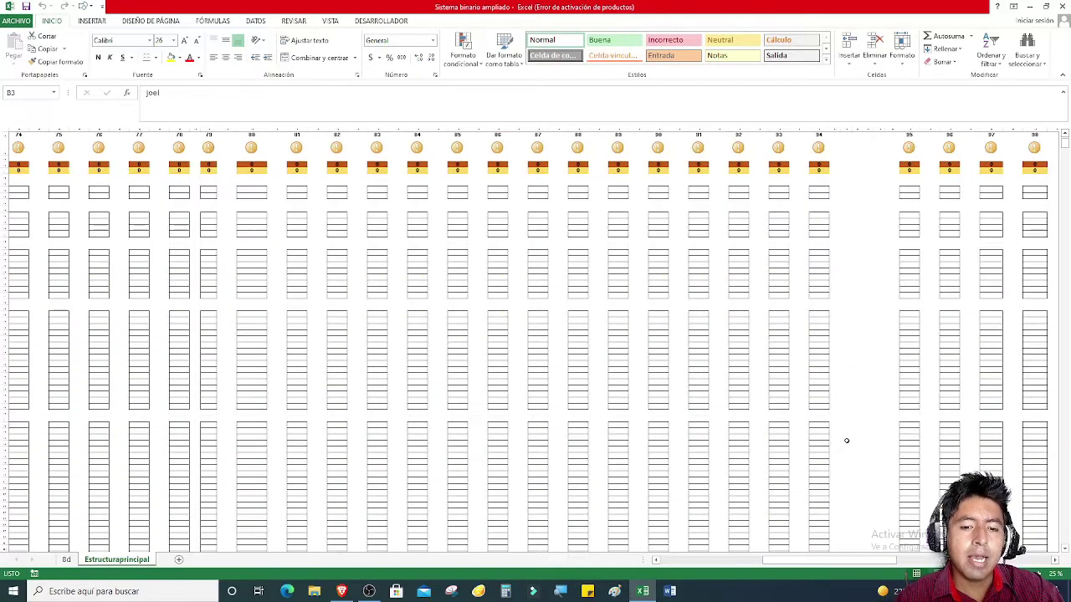
scroll(847, 441, down, 3)
scroll(845, 443, down, 1)
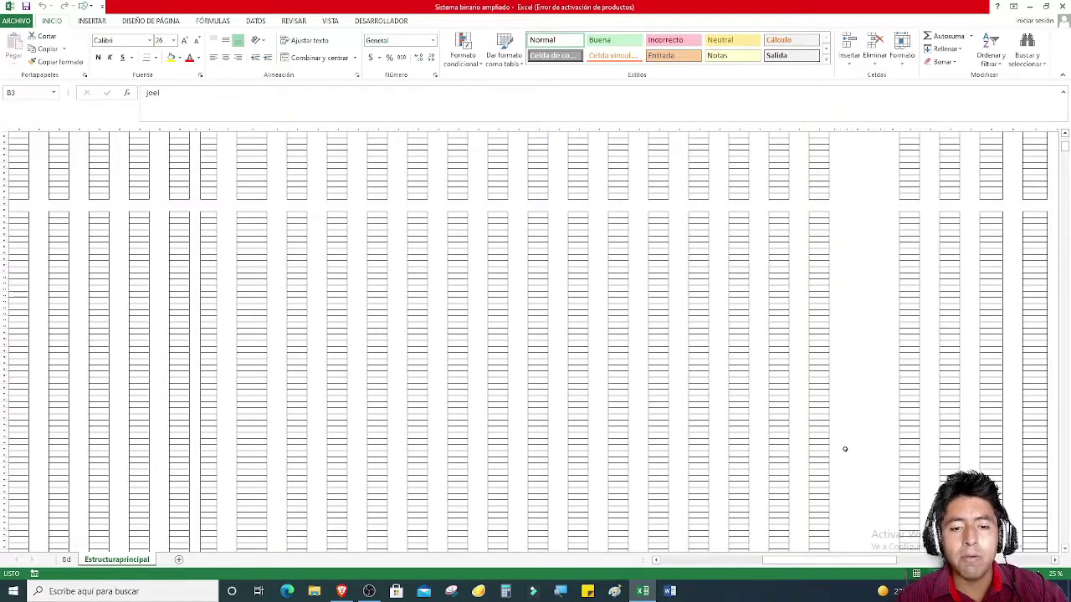
scroll(845, 449, down, 2)
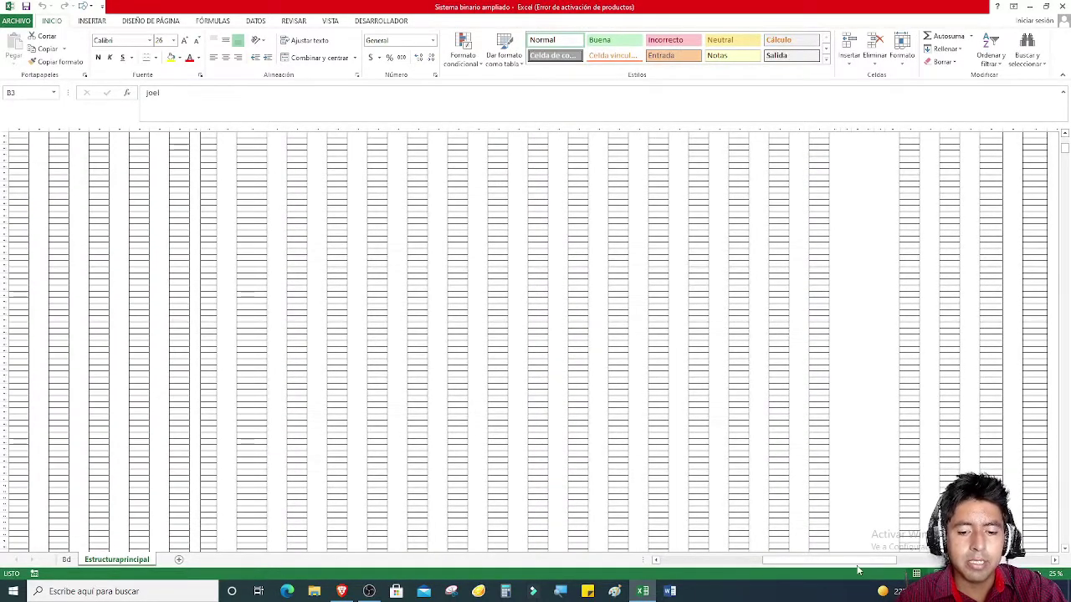
drag(817, 568, 734, 557)
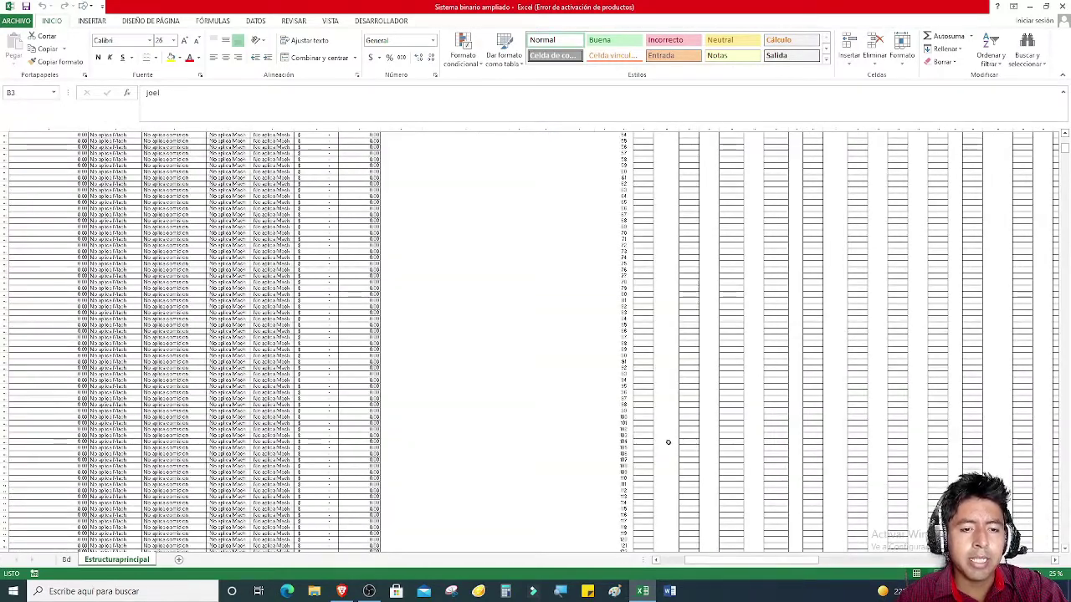
scroll(667, 440, down, 7)
scroll(652, 432, down, 6)
click(578, 352)
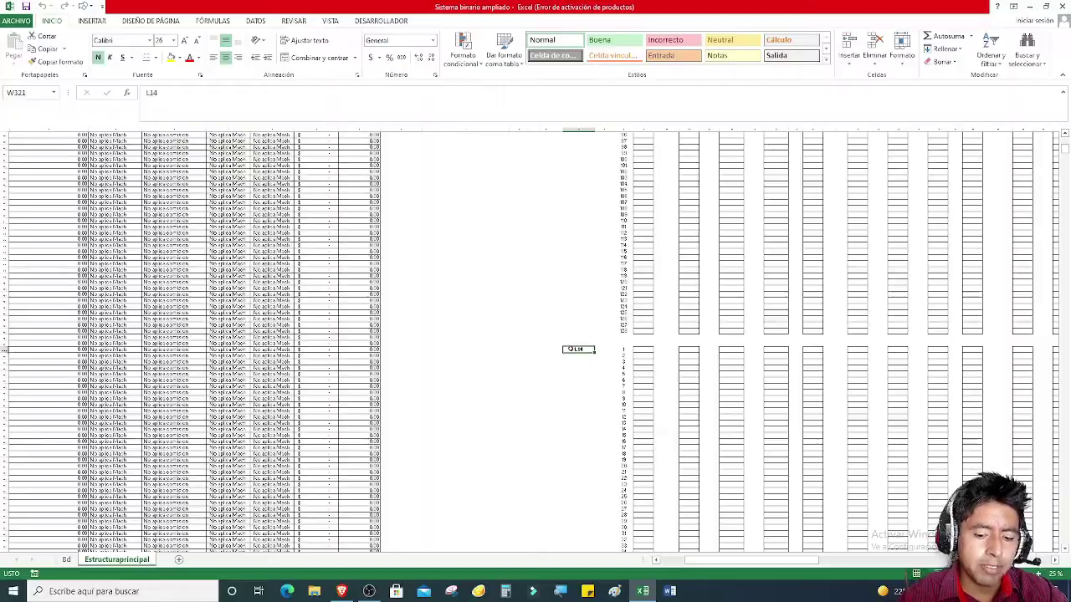
key(ctrl+Down)
key(ctrl+Up)
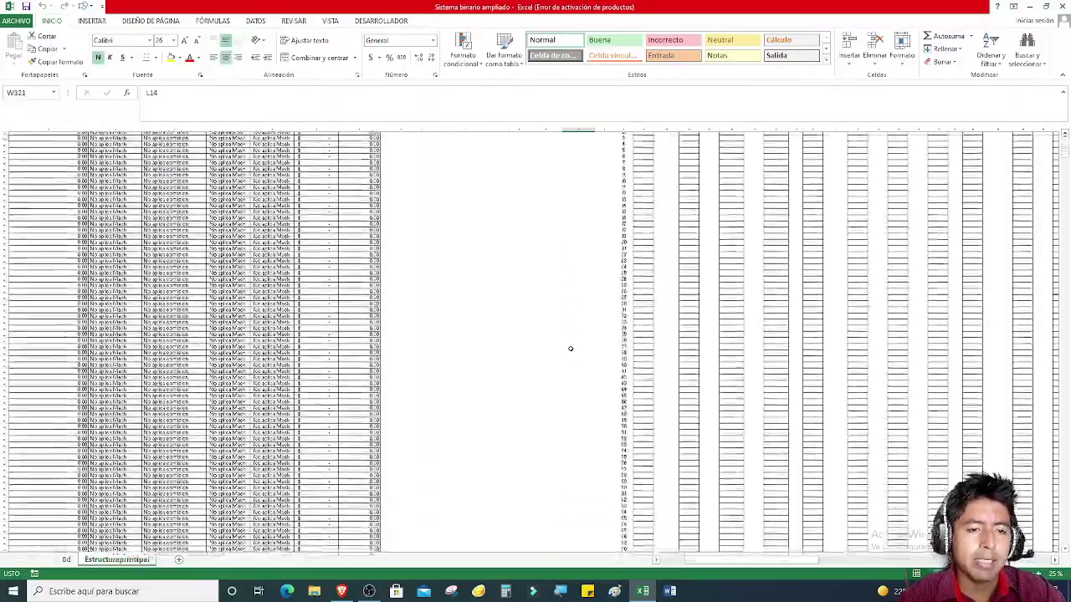
key(ctrl+Up)
key(ctrl+Up)
key(ctrl+Up)
key(ctrl+Up)
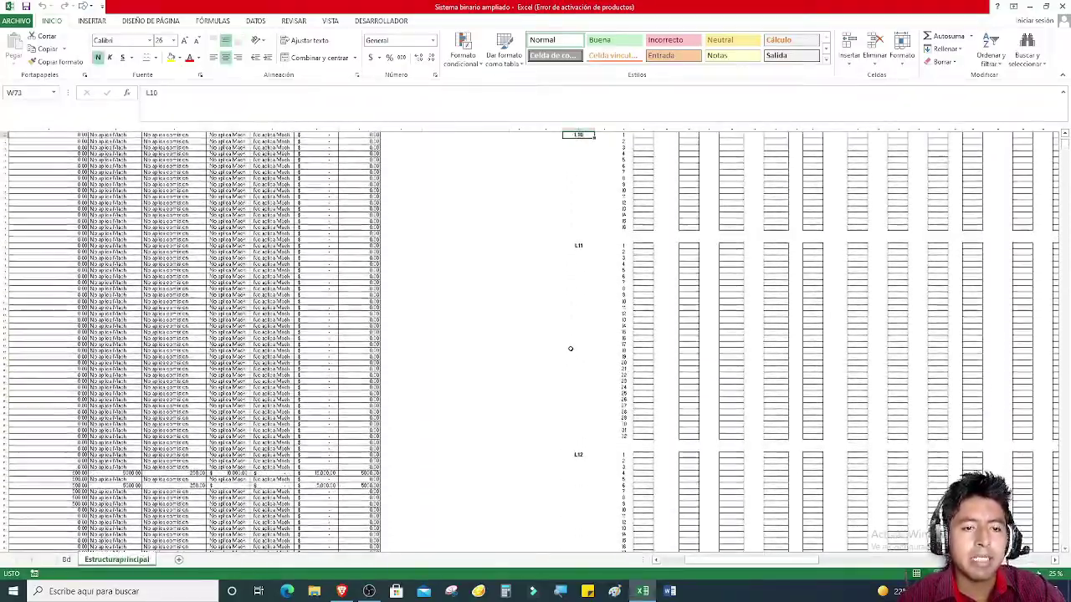
key(ctrl+Up)
key(ctrl+Up)
key(ctrl+Up)
key(Up)
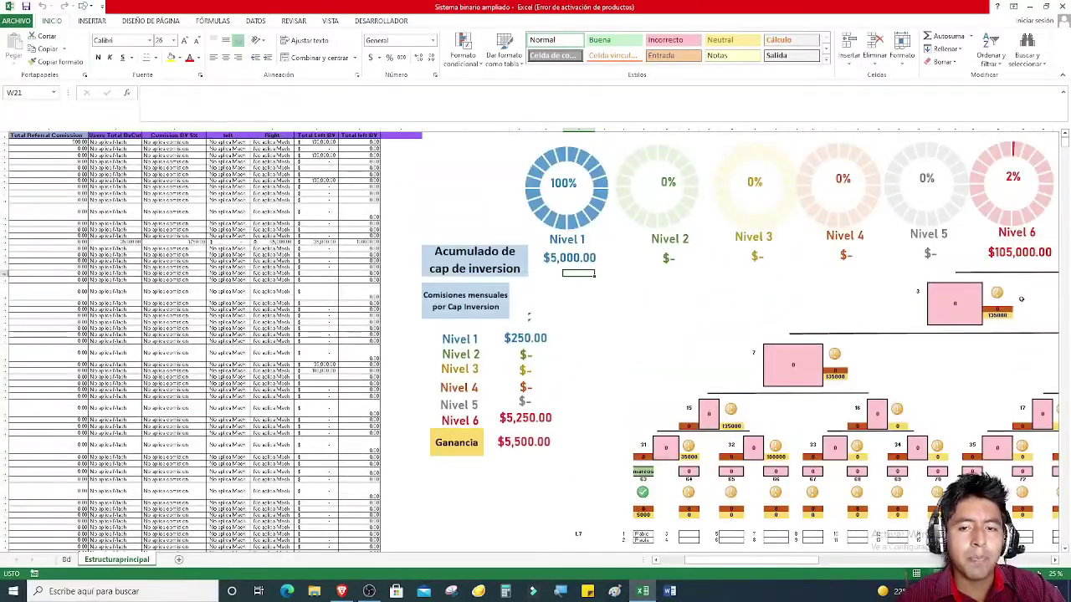
scroll(686, 368, down, 3)
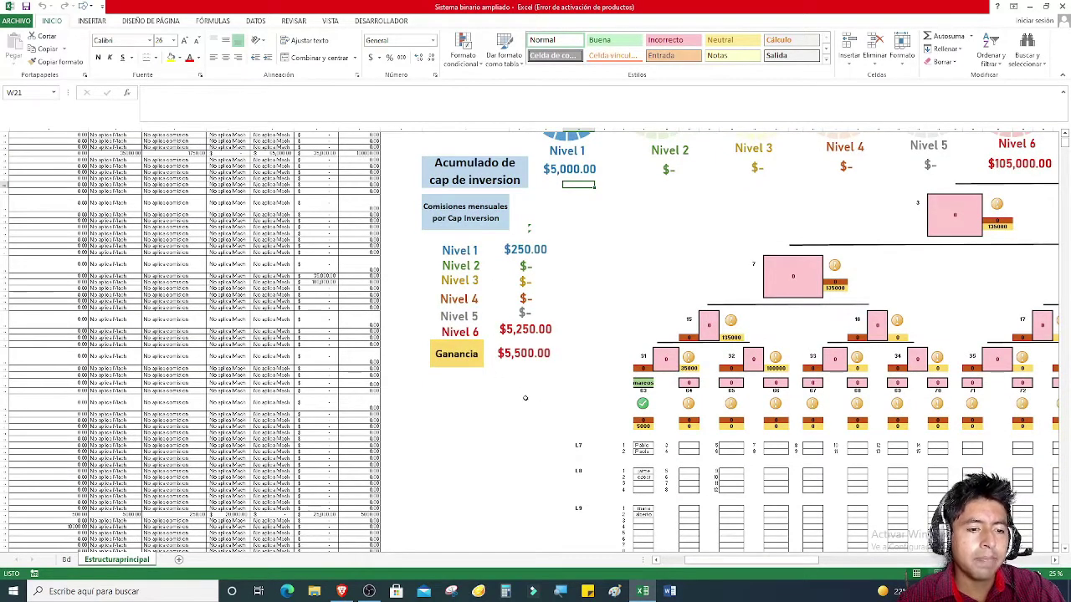
drag(703, 561, 737, 290)
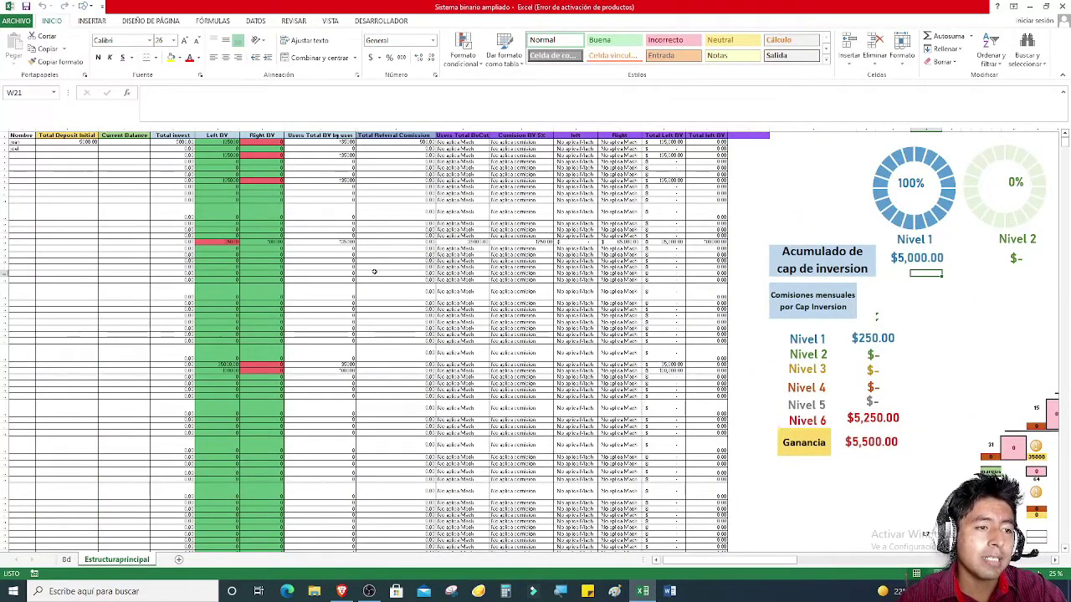
scroll(433, 338, down, 2)
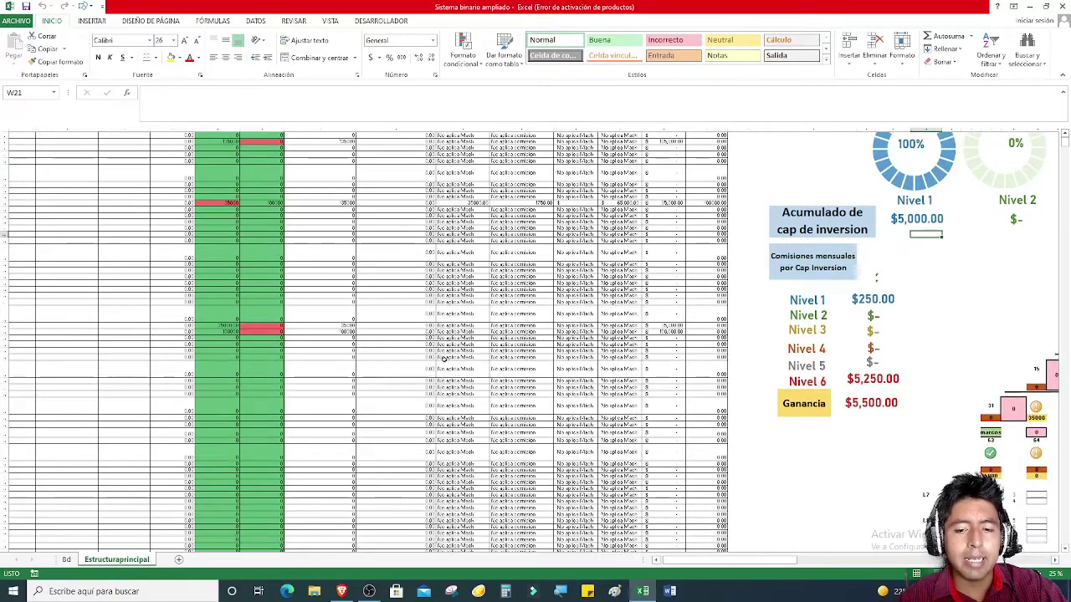
scroll(440, 357, up, 1)
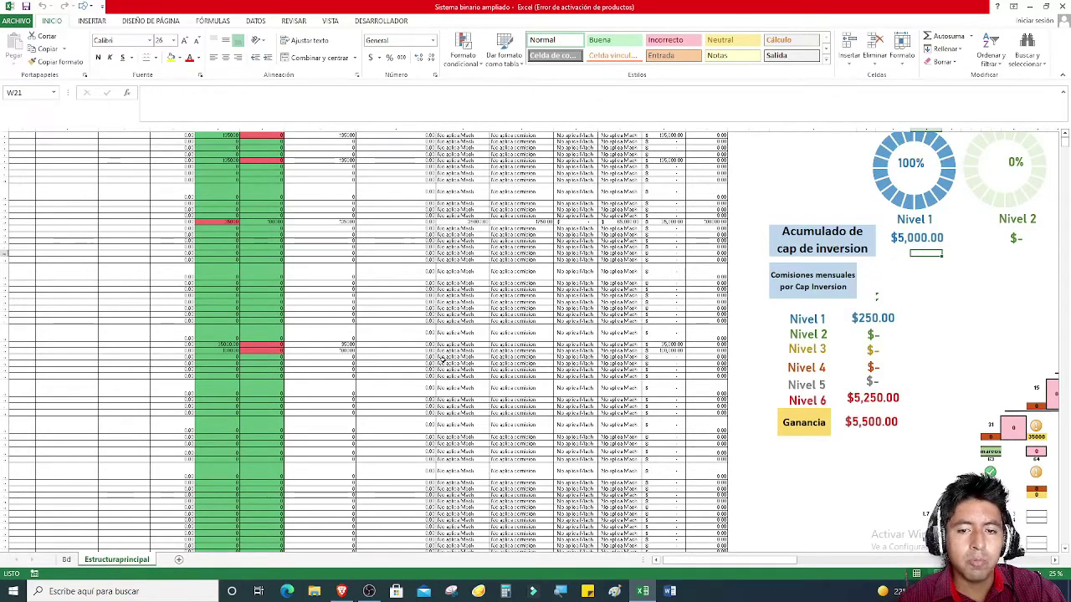
- Delete the Bd sheet contents in C3:G11 and J3:L11, then return to Estructuraprincipal
click(67, 560)
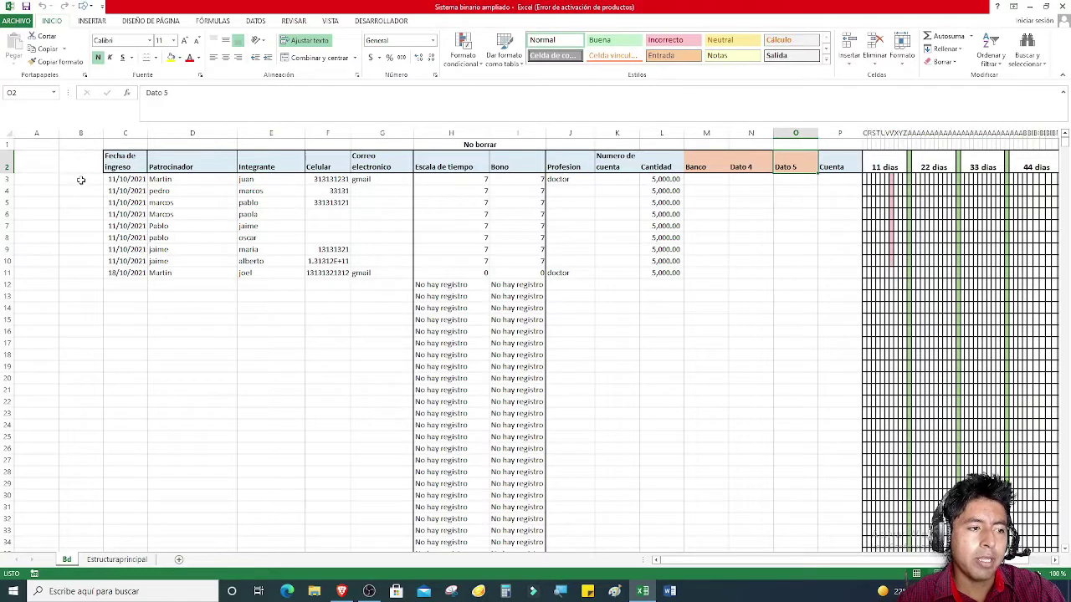
drag(111, 182, 362, 266)
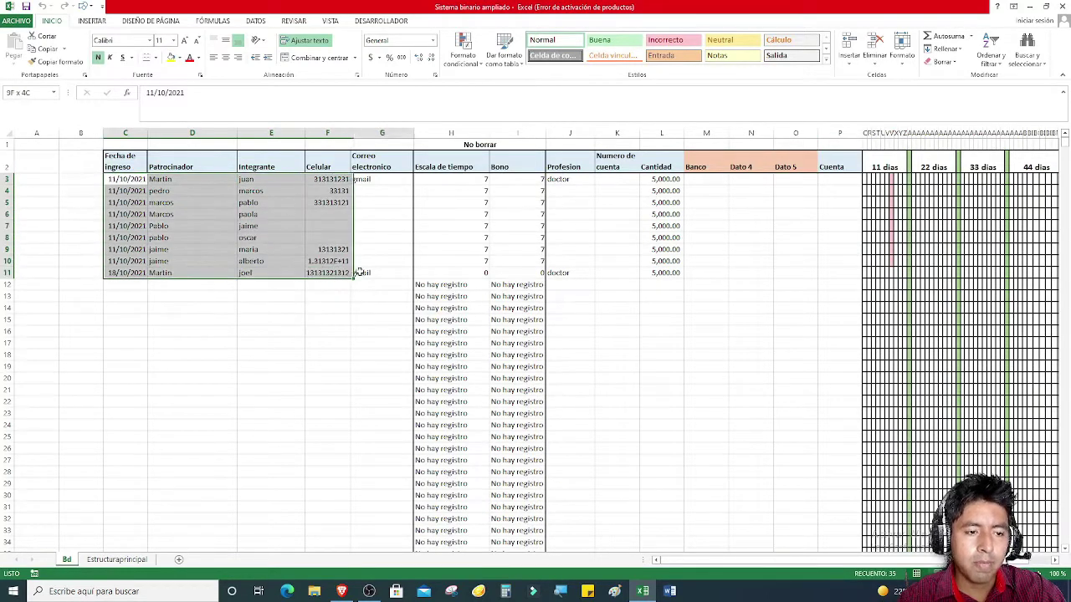
key(Delete)
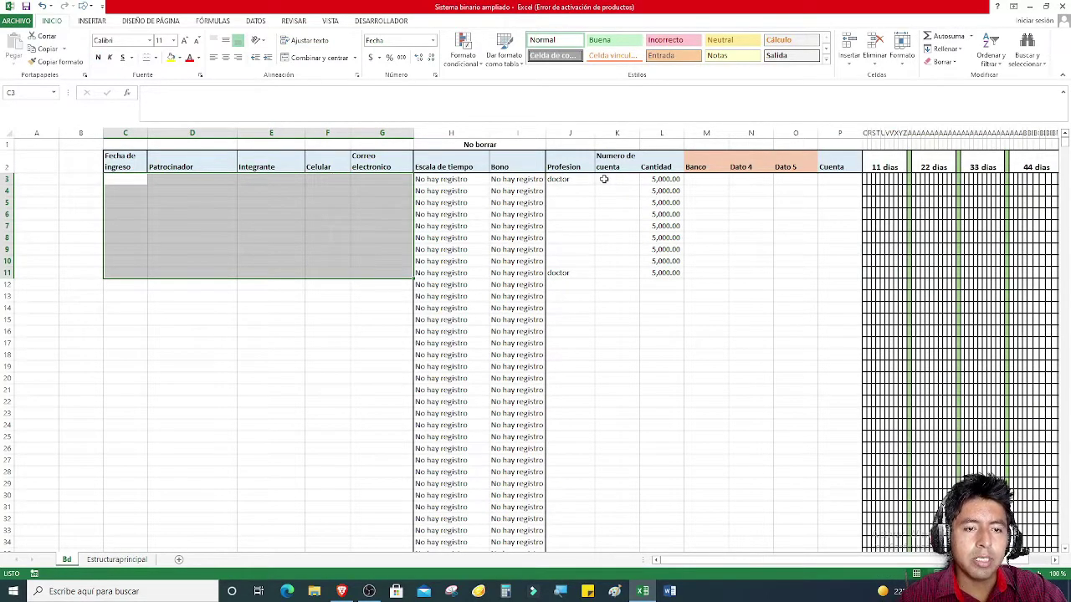
click(576, 179)
drag(577, 179, 662, 272)
key(Delete)
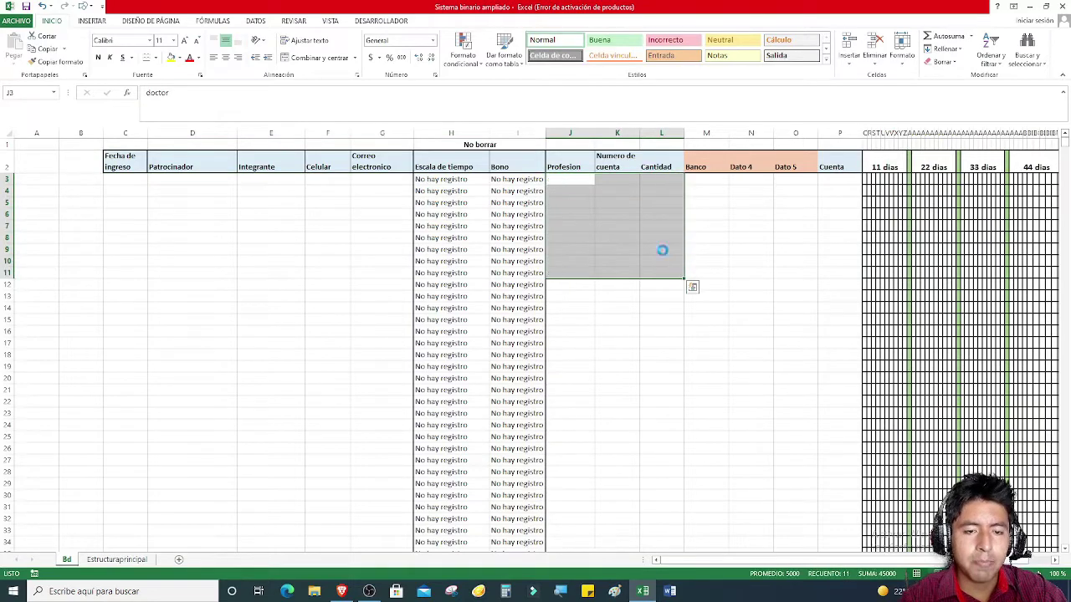
click(101, 562)
scroll(645, 540, up, 1)
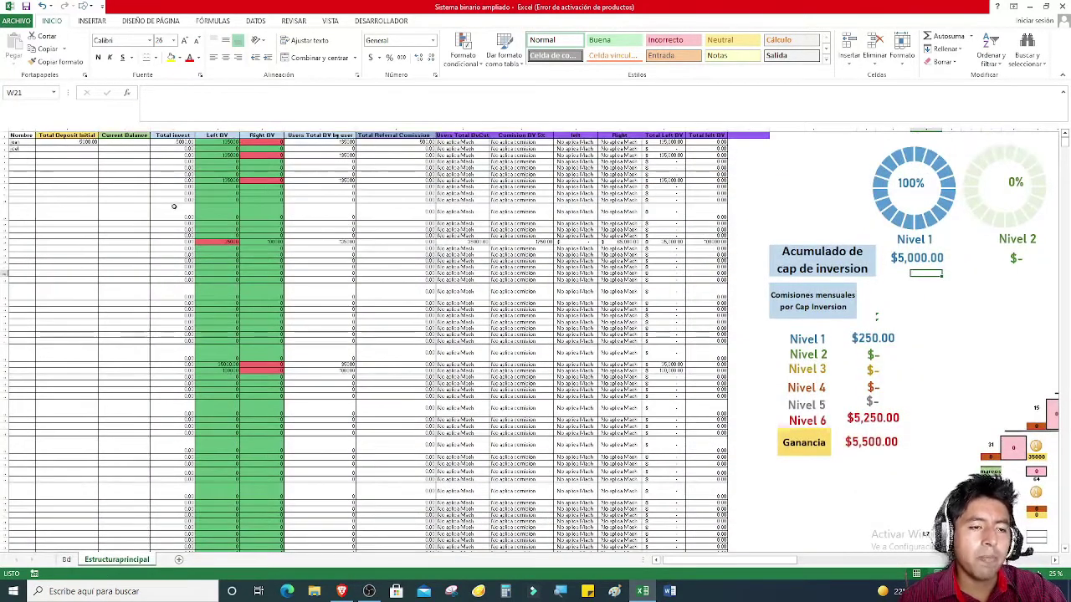
- Scroll the Estructuraprincipal sheet and enter a 5000 deposit in cell C3
drag(704, 560, 828, 562)
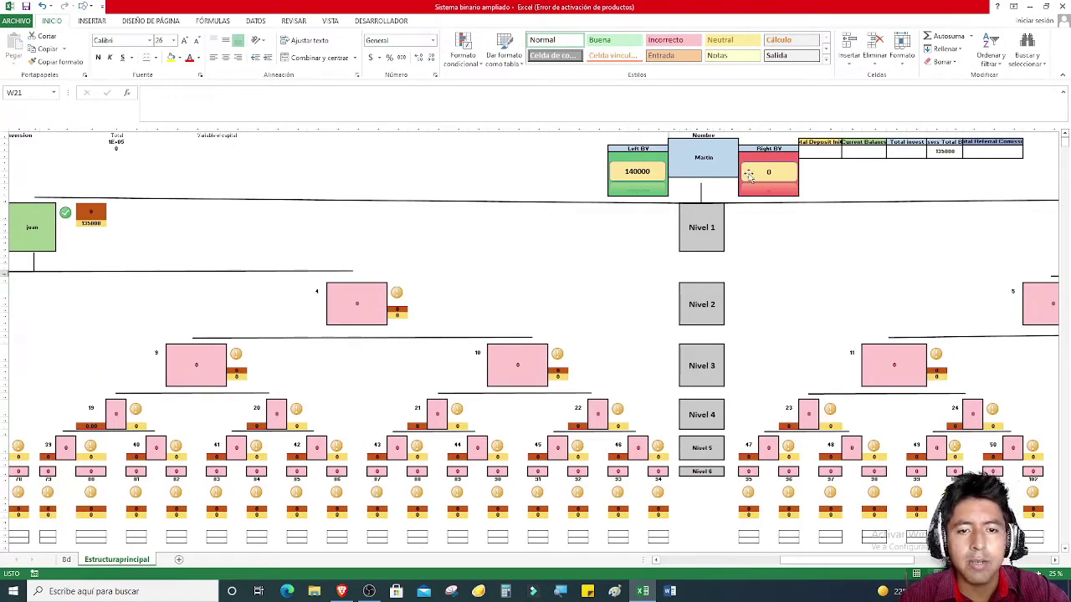
mouse_move(788, 564)
mouse_down()
mouse_move(946, 573)
mouse_move(626, 583)
mouse_up()
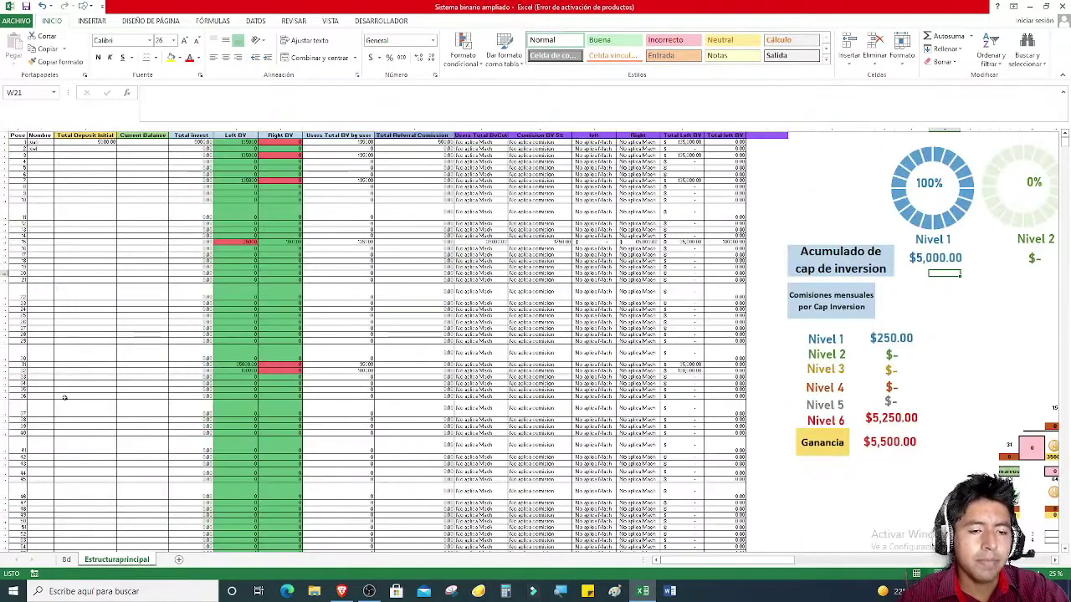
click(62, 144)
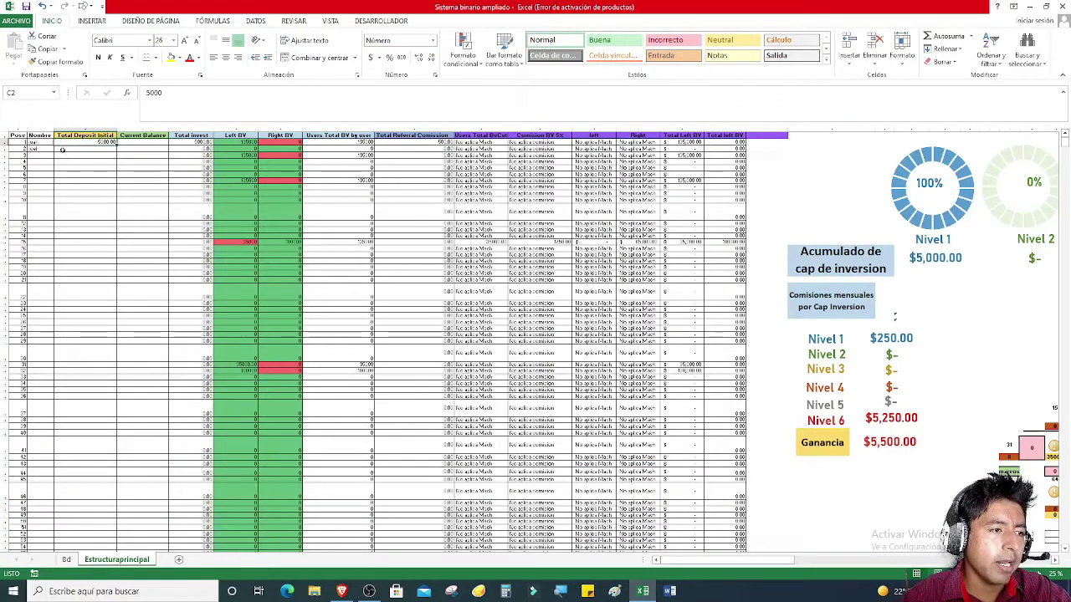
click(62, 150)
text(5000)
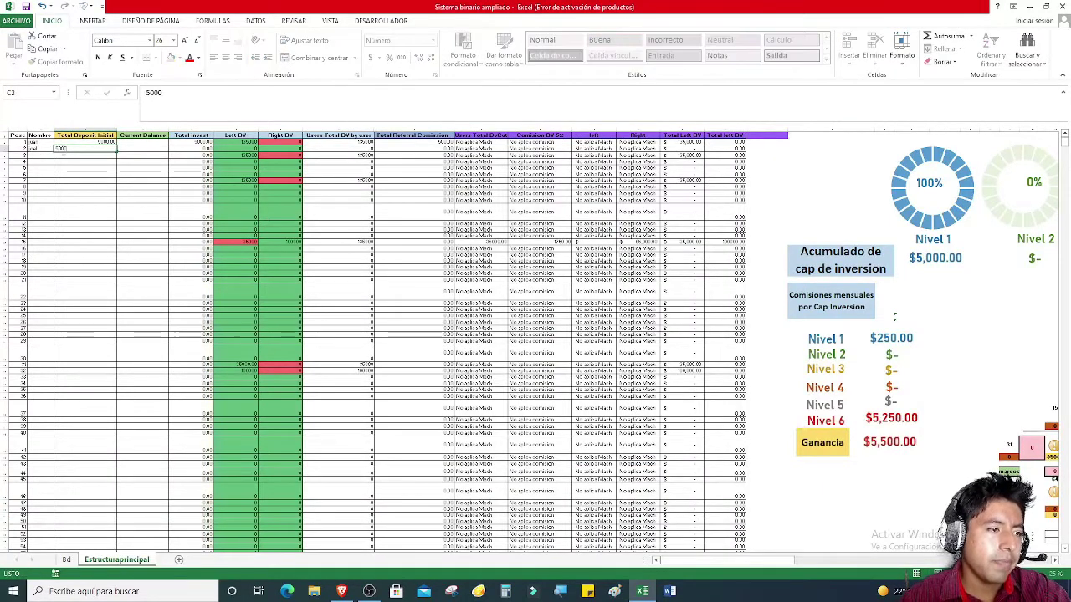
key(Return)
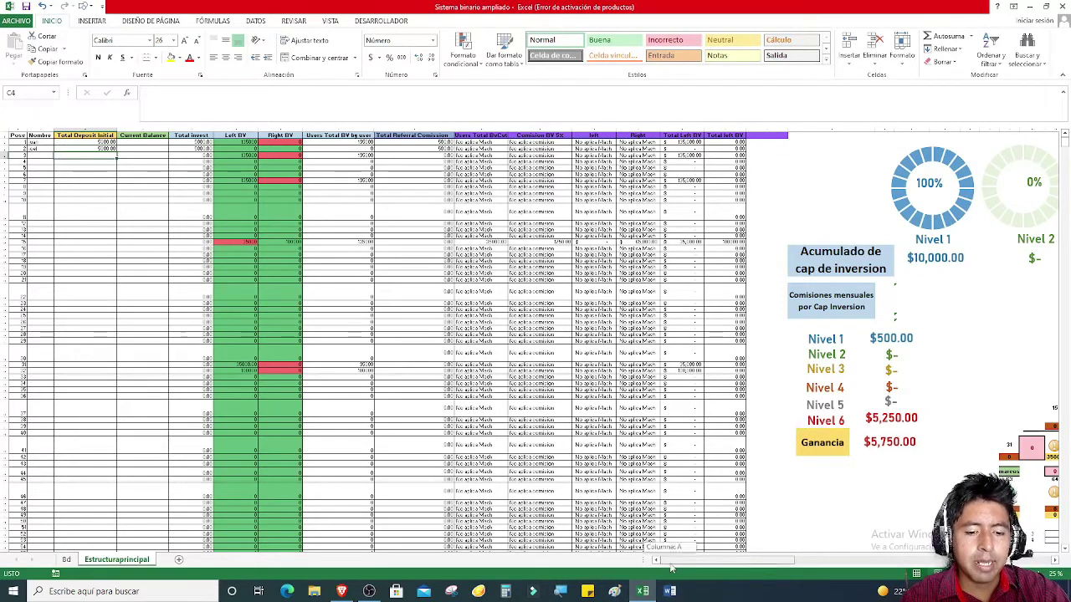
mouse_move(674, 561)
mouse_down()
mouse_move(772, 577)
mouse_move(840, 568)
mouse_move(715, 568)
mouse_up()
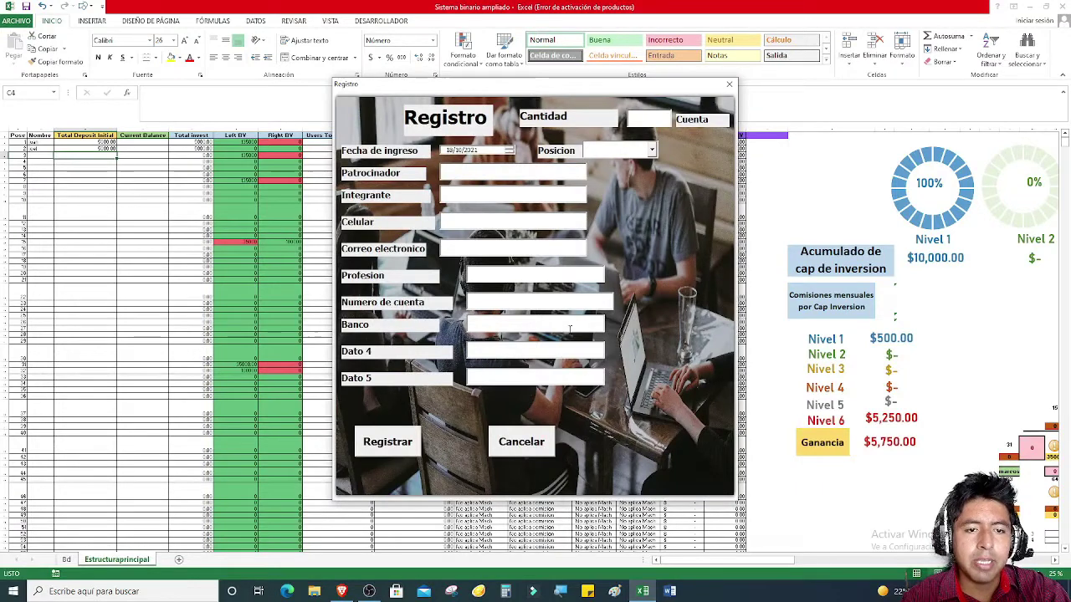
- In the Registro form, choose Posicion 5 and acknowledge that it is free
click(478, 153)
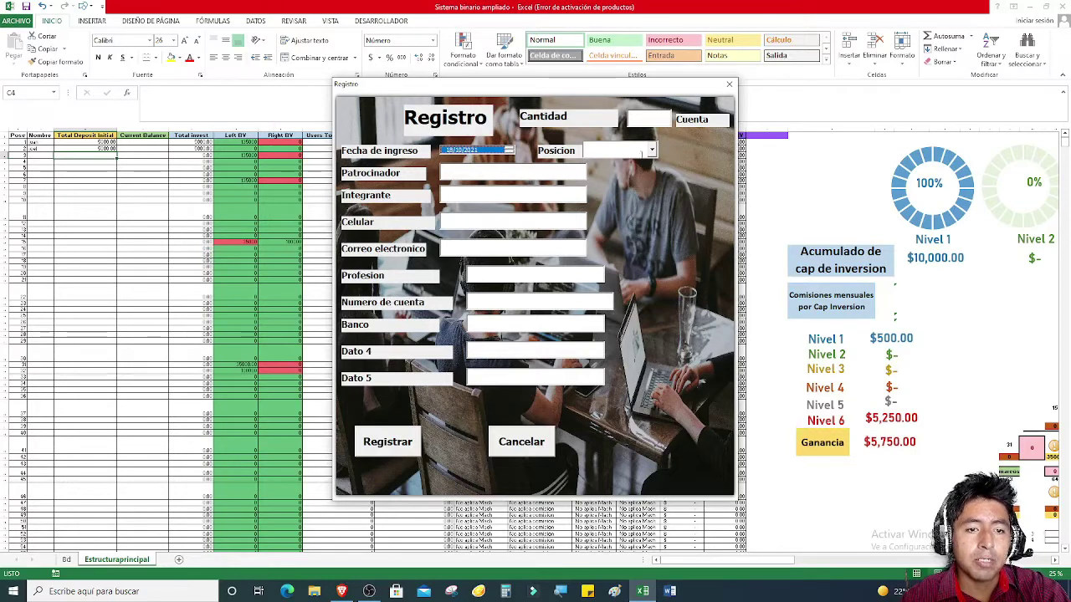
click(652, 151)
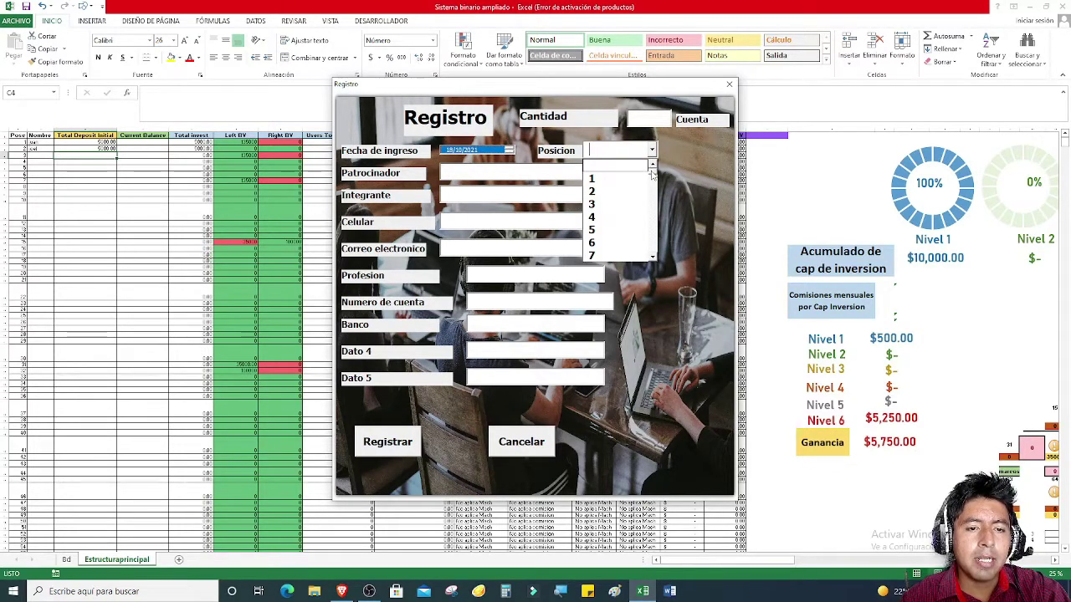
drag(652, 173, 640, 257)
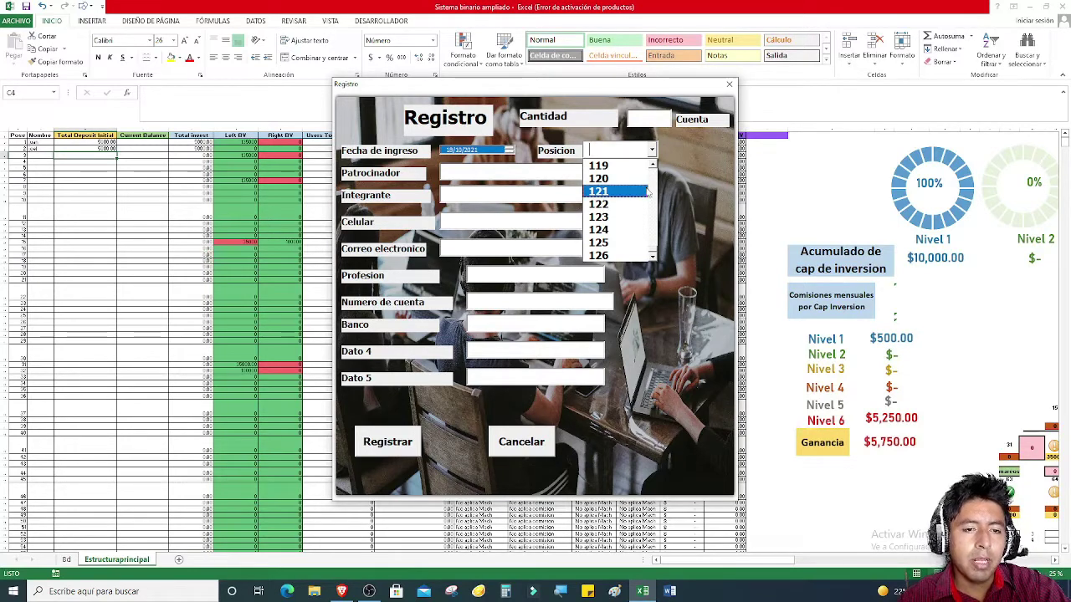
drag(653, 253, 653, 167)
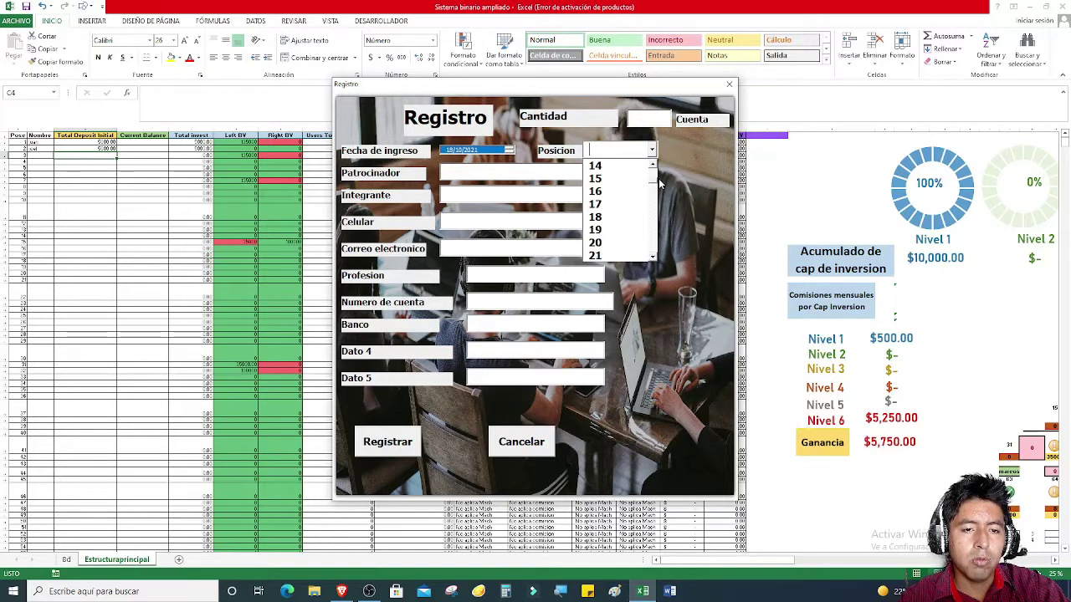
click(592, 230)
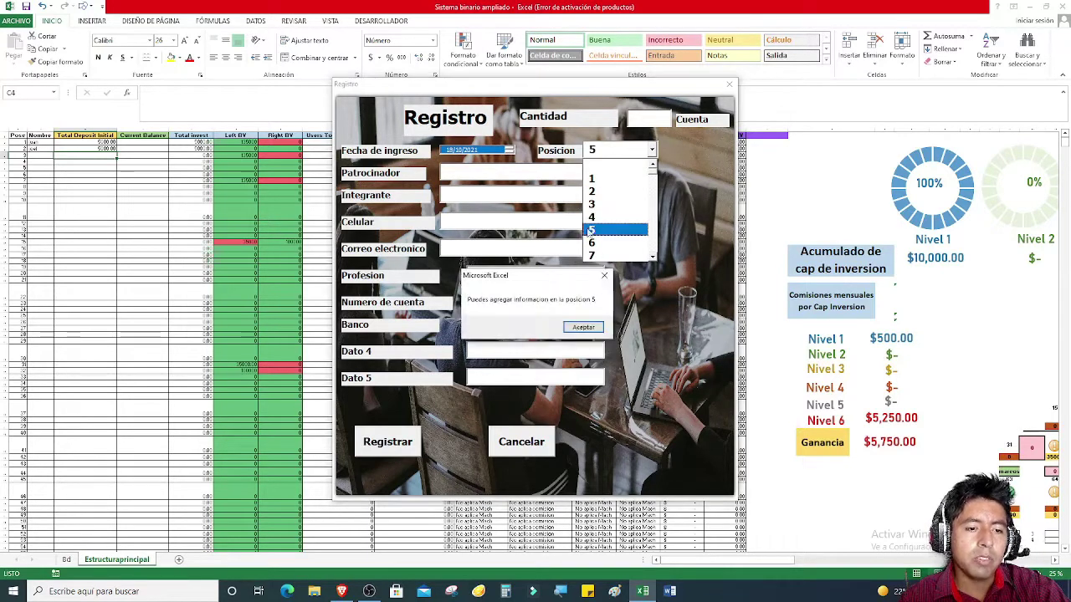
click(572, 329)
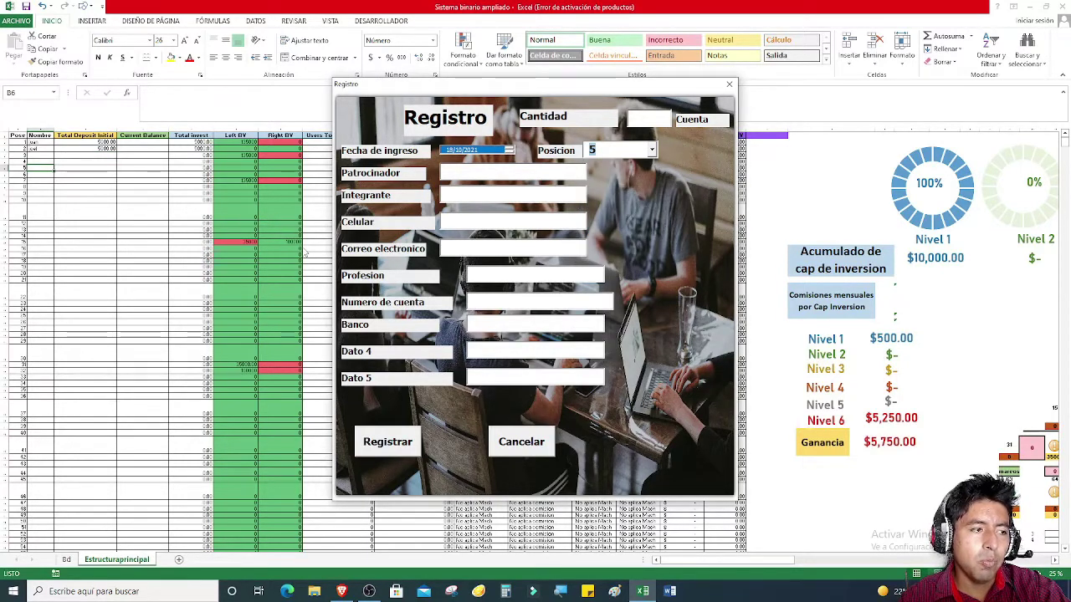
- Close the Registro form, scroll across the binary tree, then return to the first columns
click(730, 85)
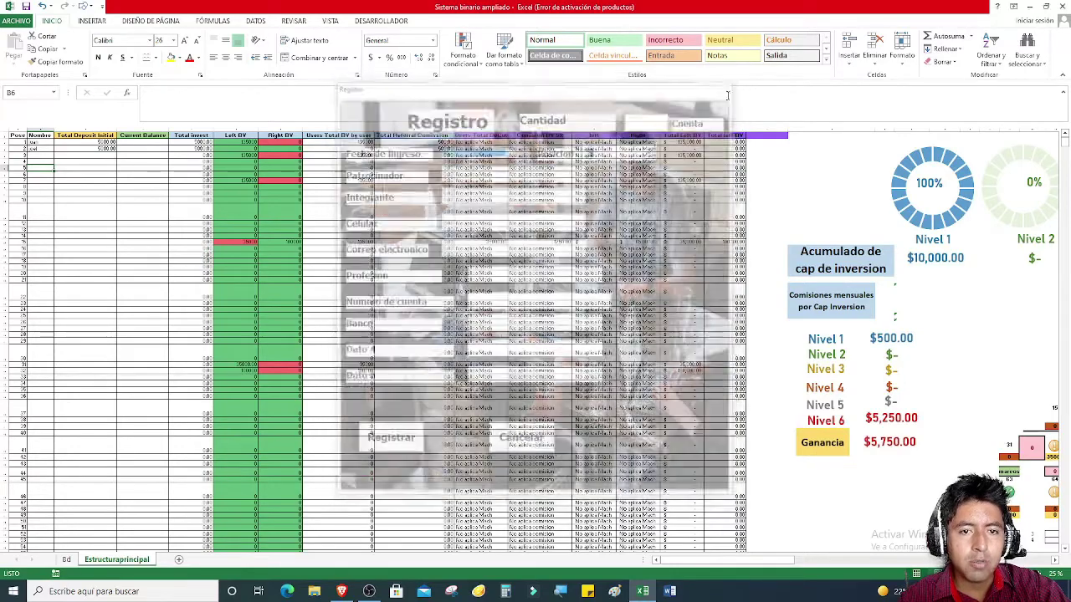
drag(824, 565, 830, 566)
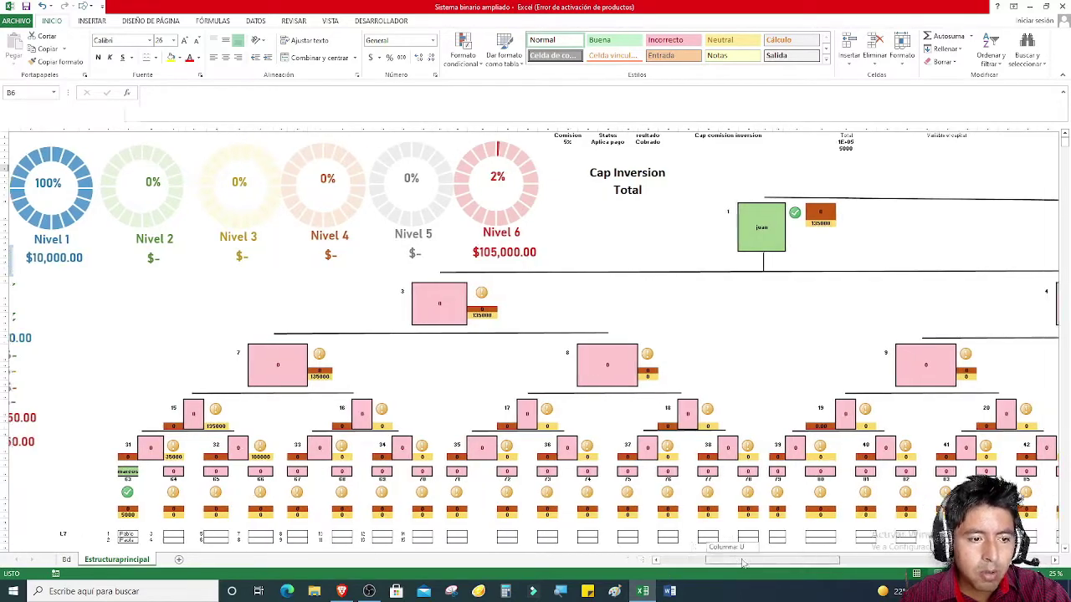
drag(732, 561, 749, 561)
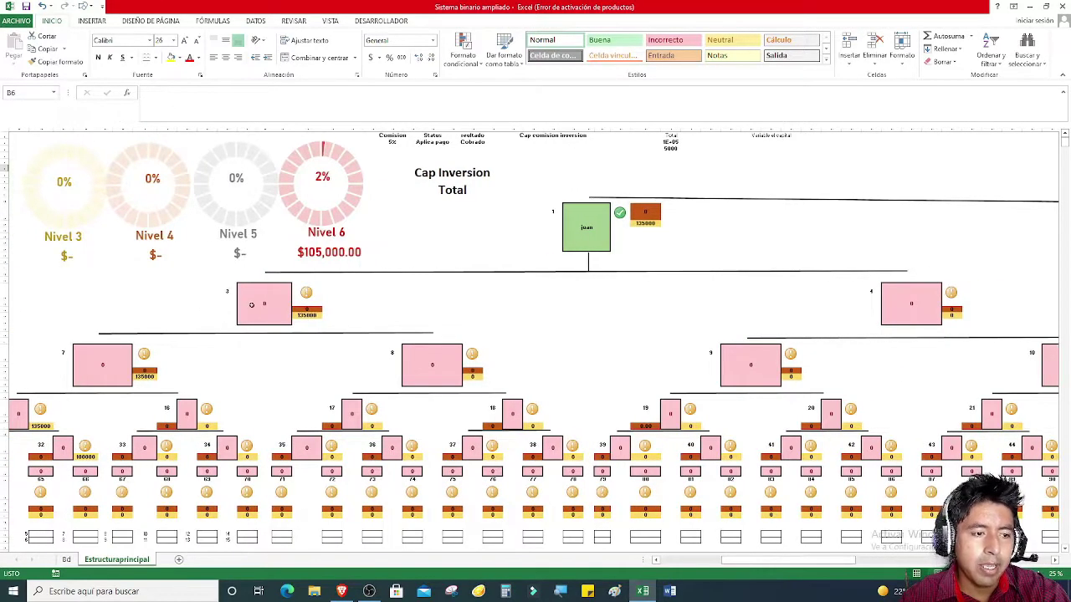
click(706, 560)
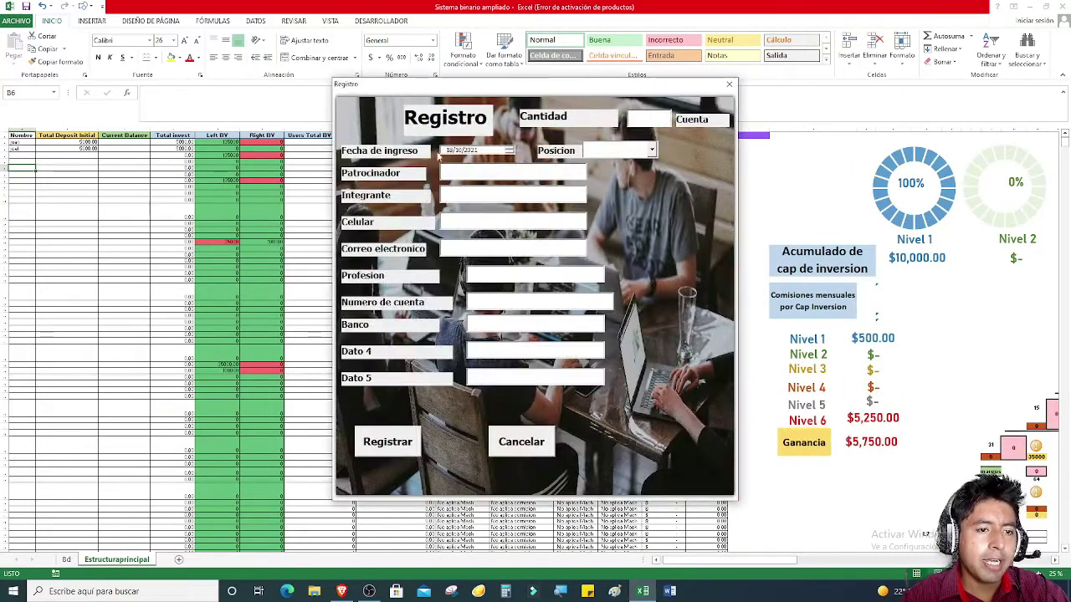
click(636, 151)
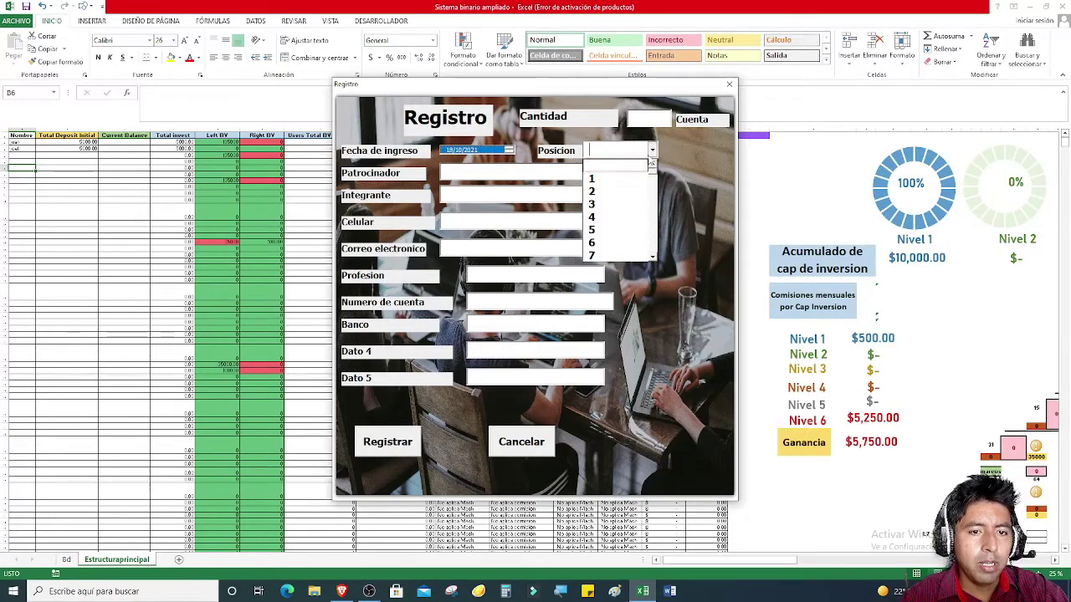
click(613, 204)
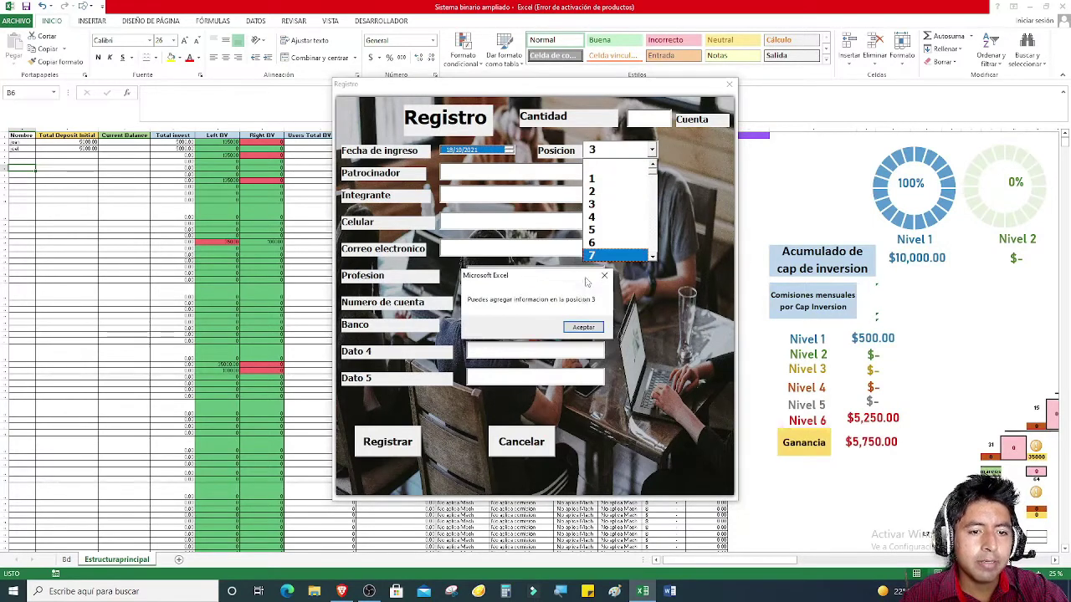
click(583, 327)
text(100)
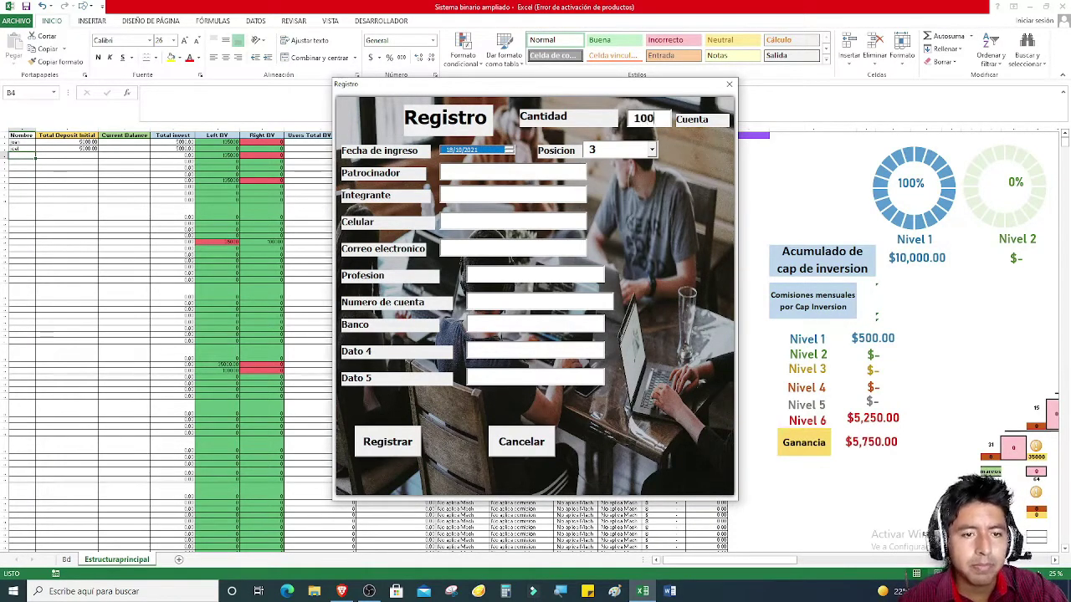
text(00)
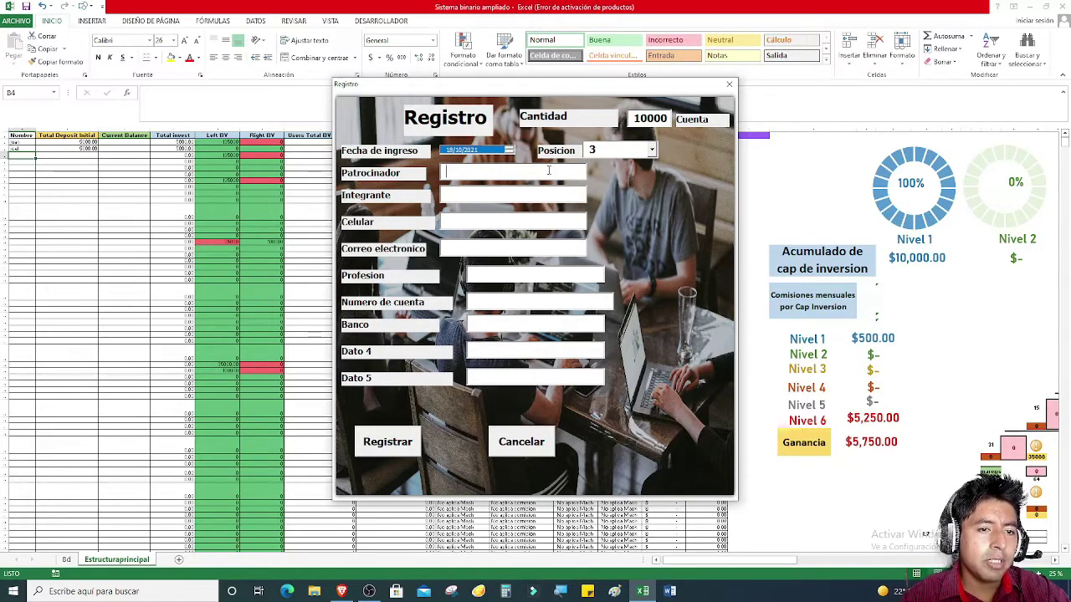
key(Tab)
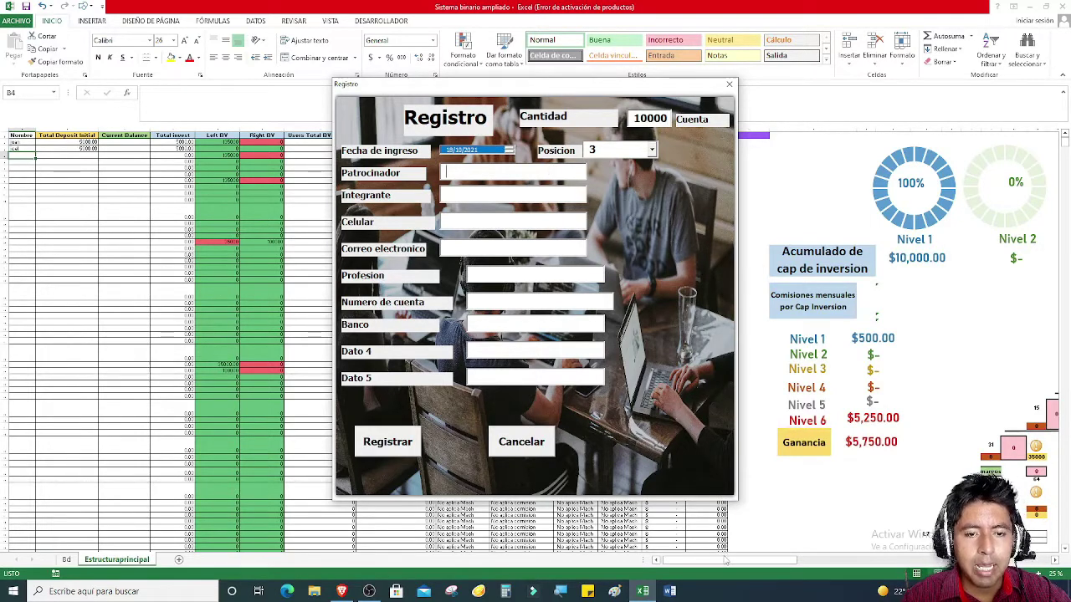
click(725, 86)
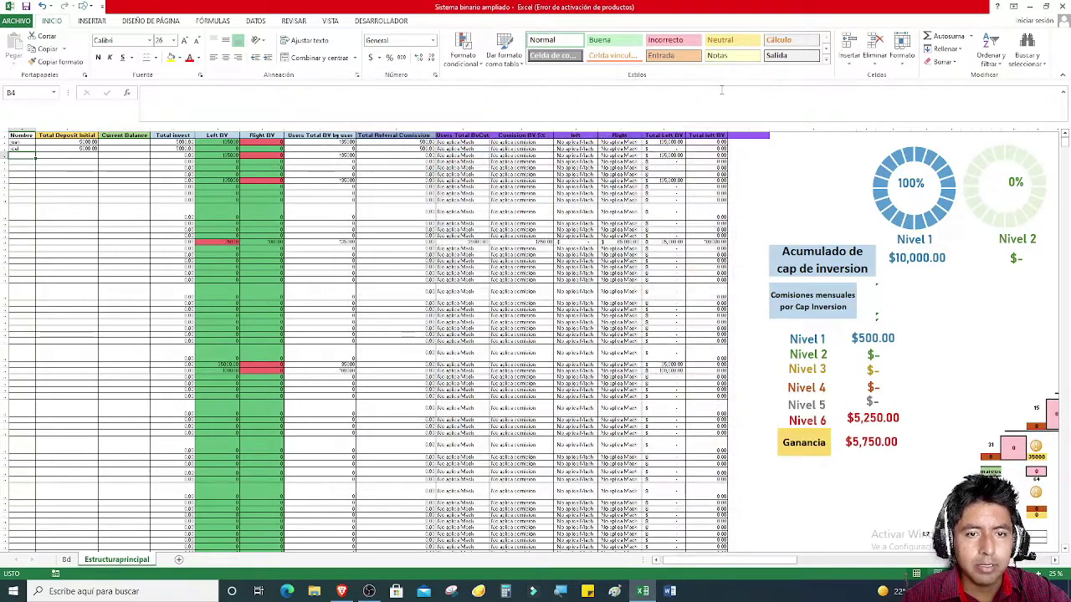
drag(785, 561, 821, 570)
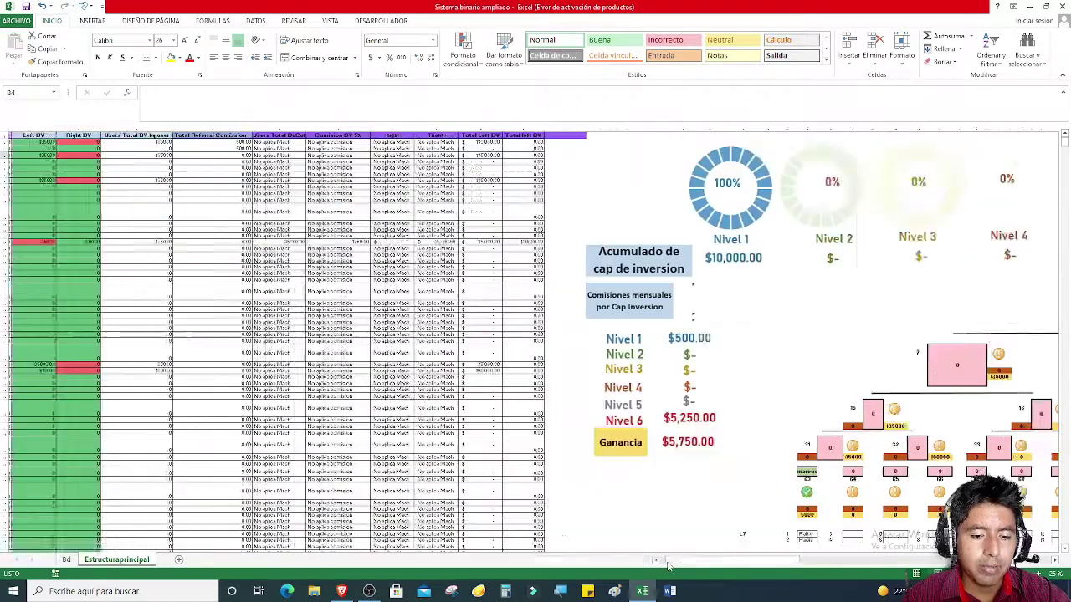
drag(669, 560, 635, 560)
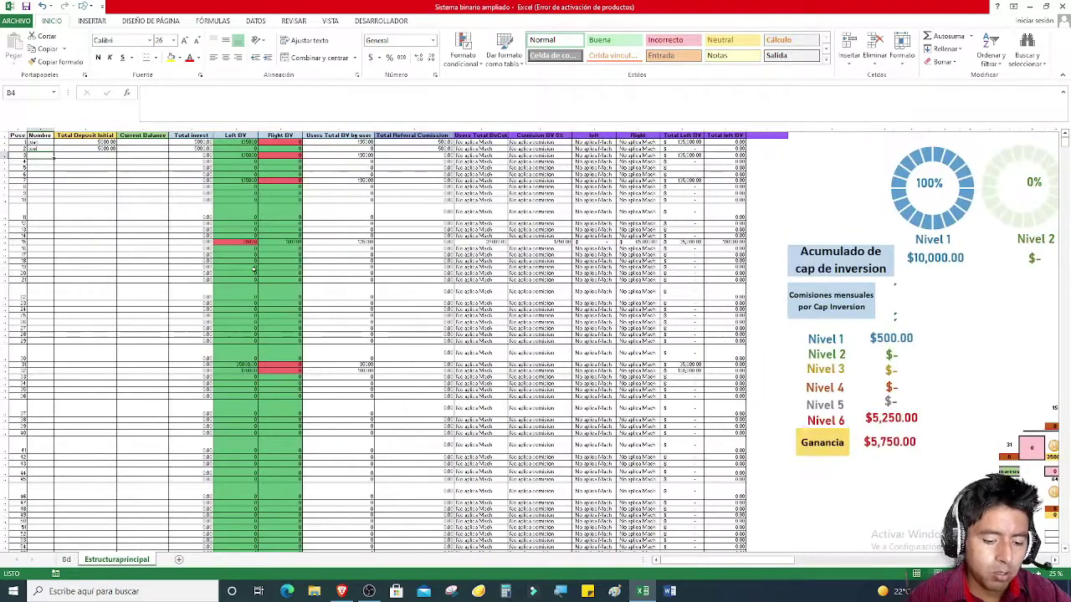
- Open the Registro form with Ctrl+R, take free position 3 and enter the sponsor
key(ctrl+r)
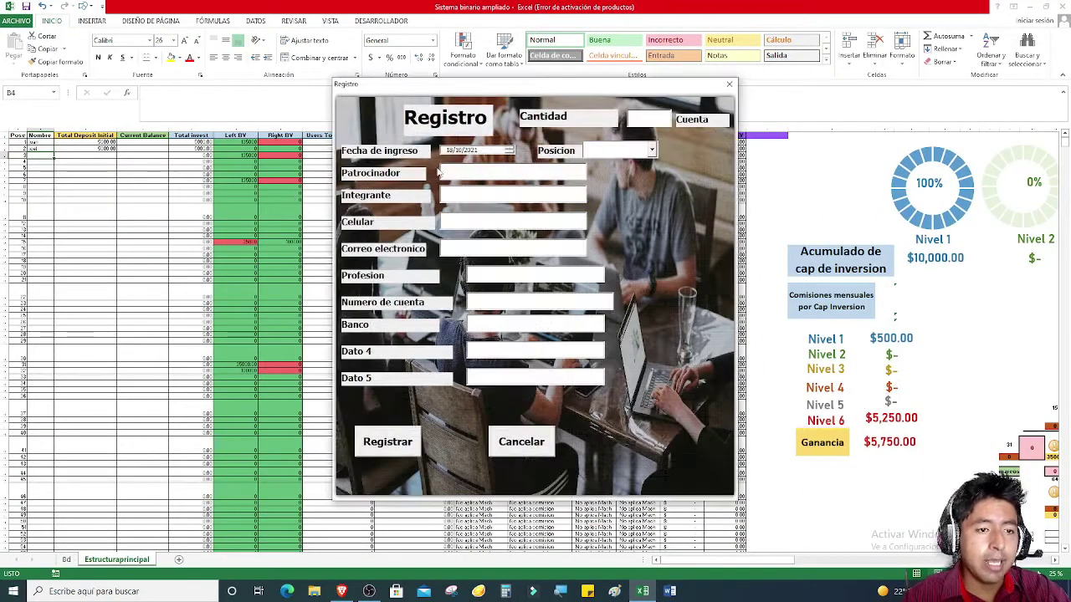
click(651, 151)
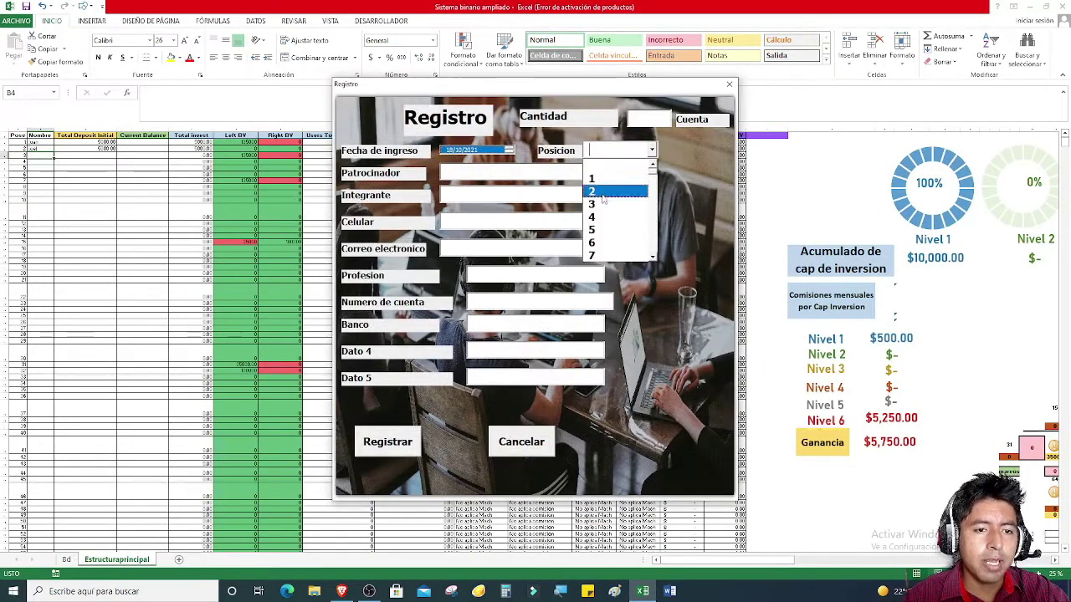
key(Return)
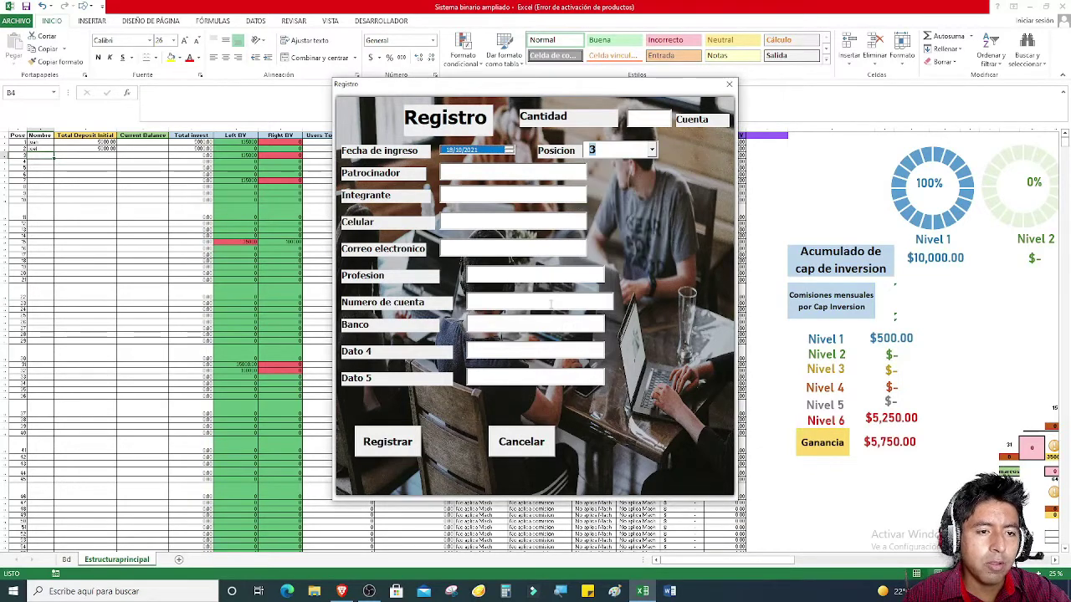
key(Tab)
text(jua)
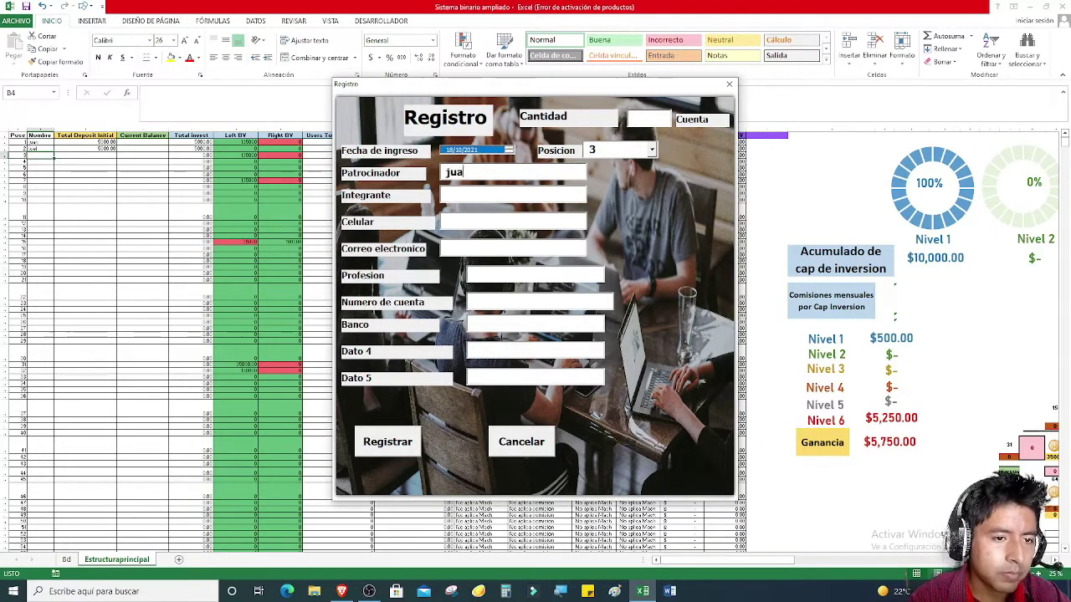
text(n)
key(Tab)
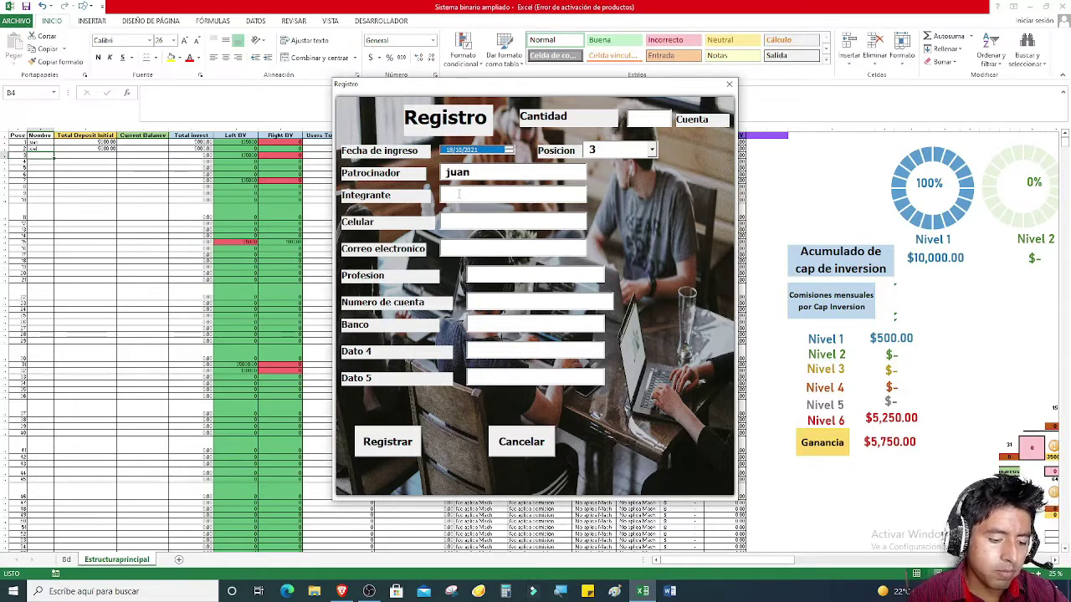
- Fill in the member's name and e-mail, profession estudiante and Cantidad 10000, then register
text(matilda)
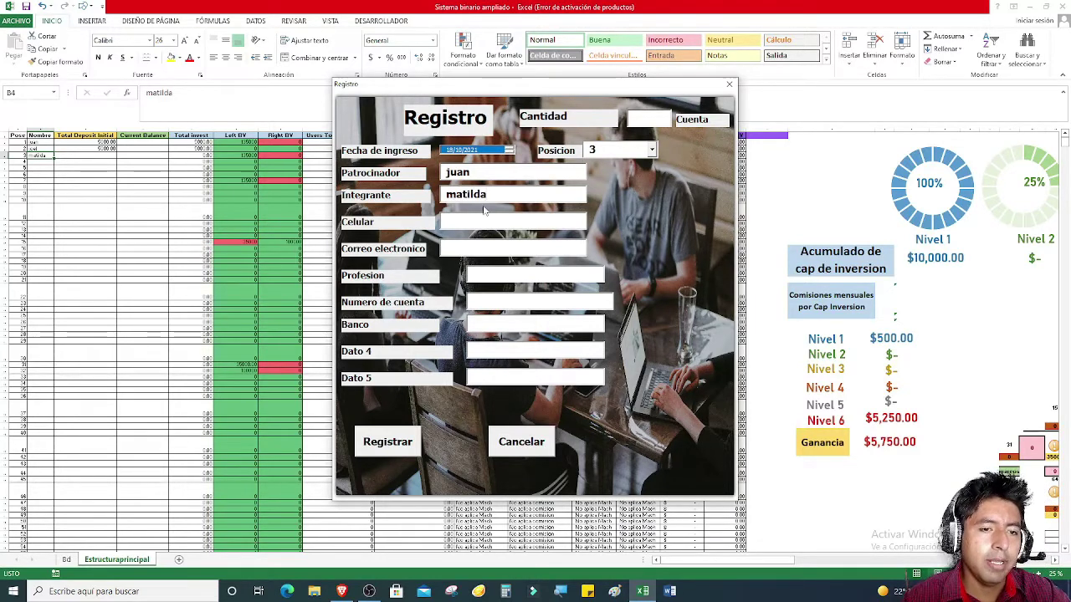
text(131321321321)
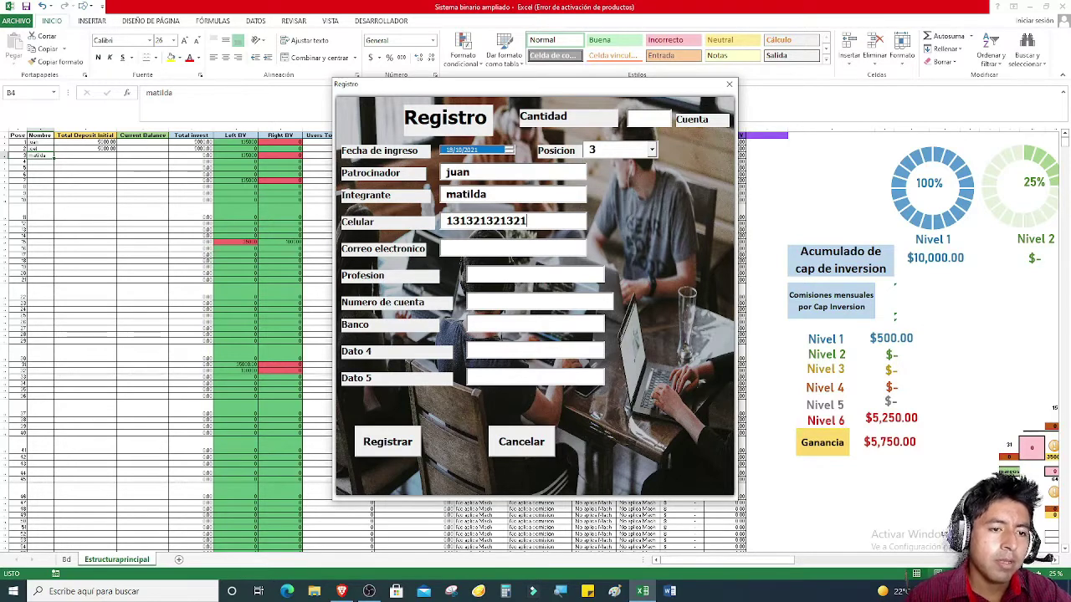
text(g)
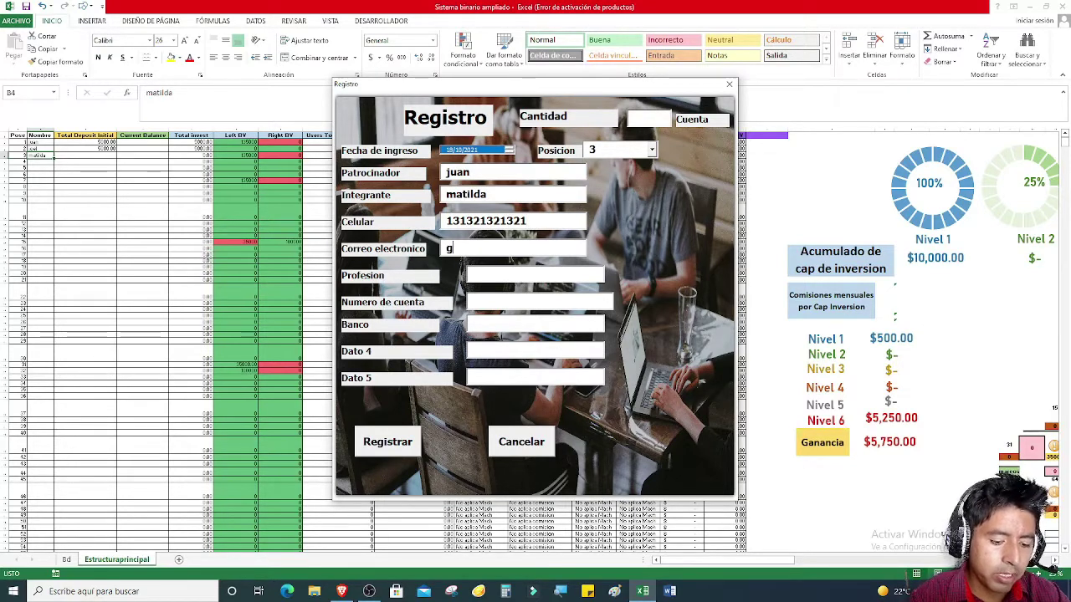
text(mail)
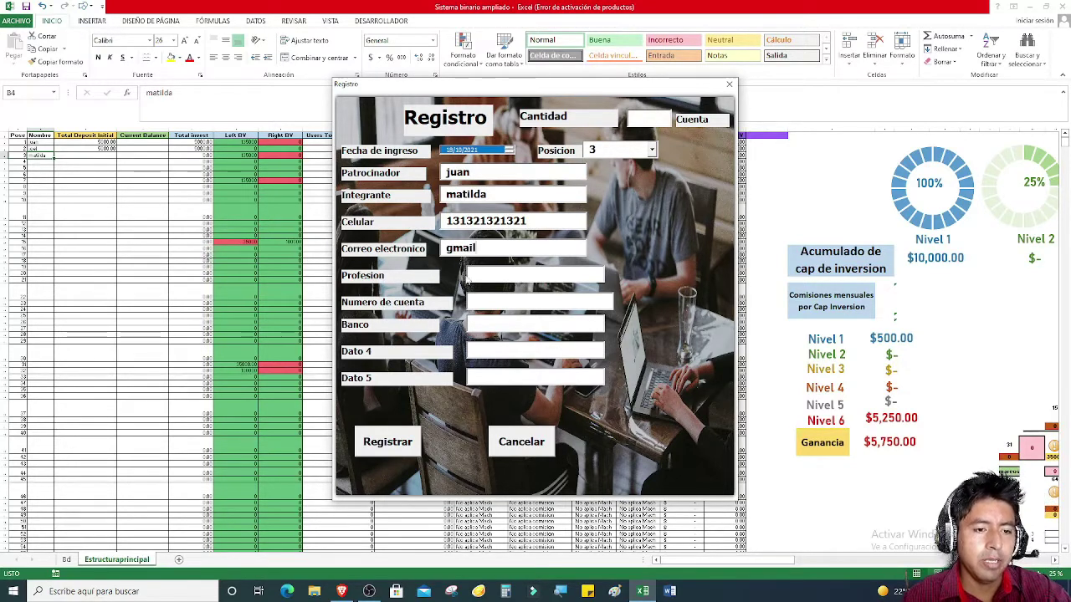
click(472, 276)
text(est)
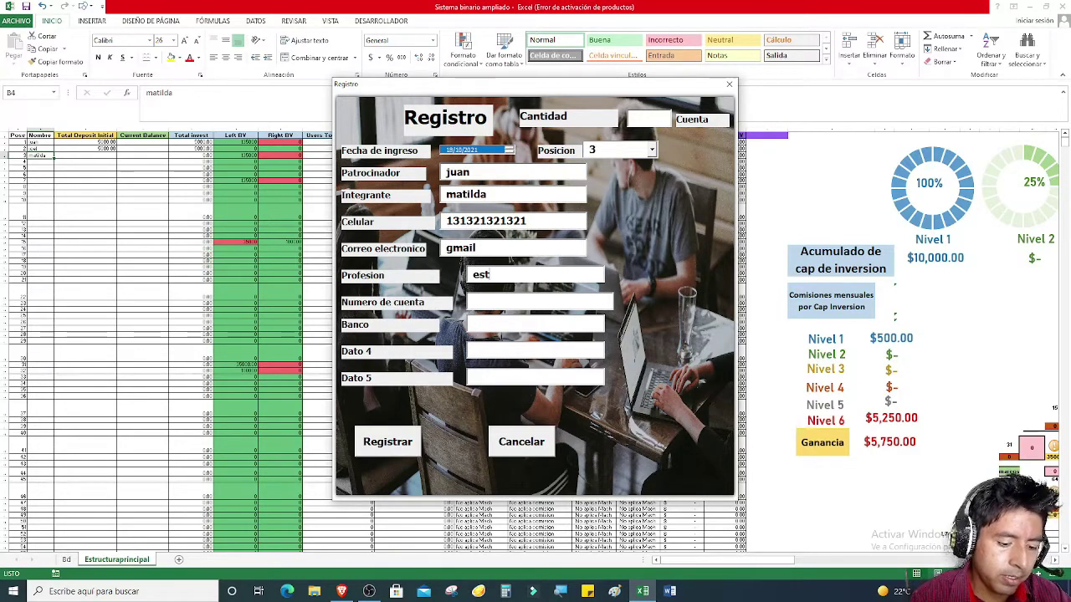
text(udiante)
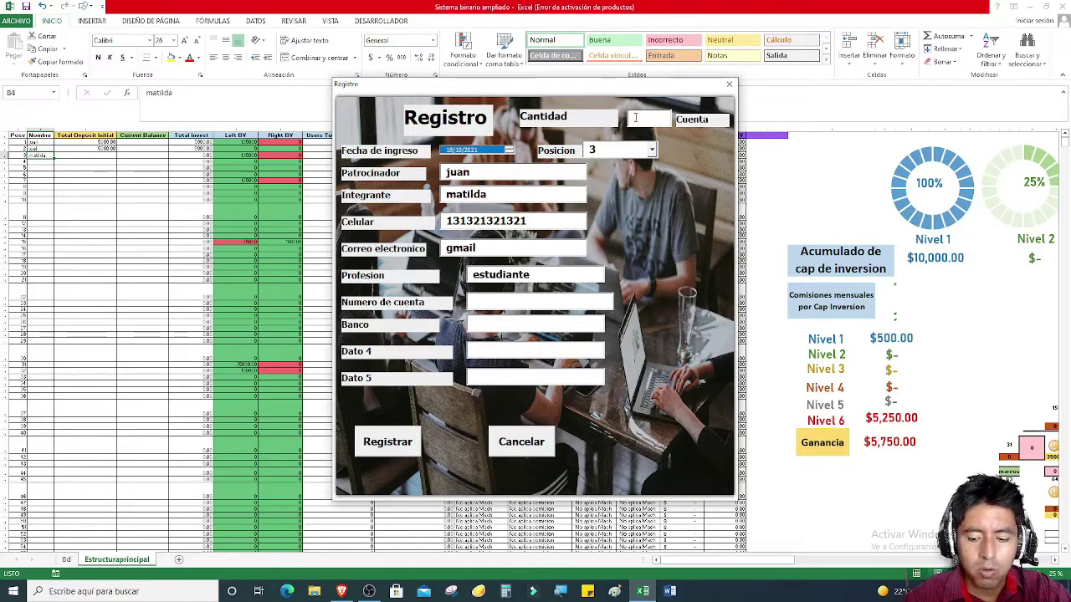
click(635, 118)
text(00)
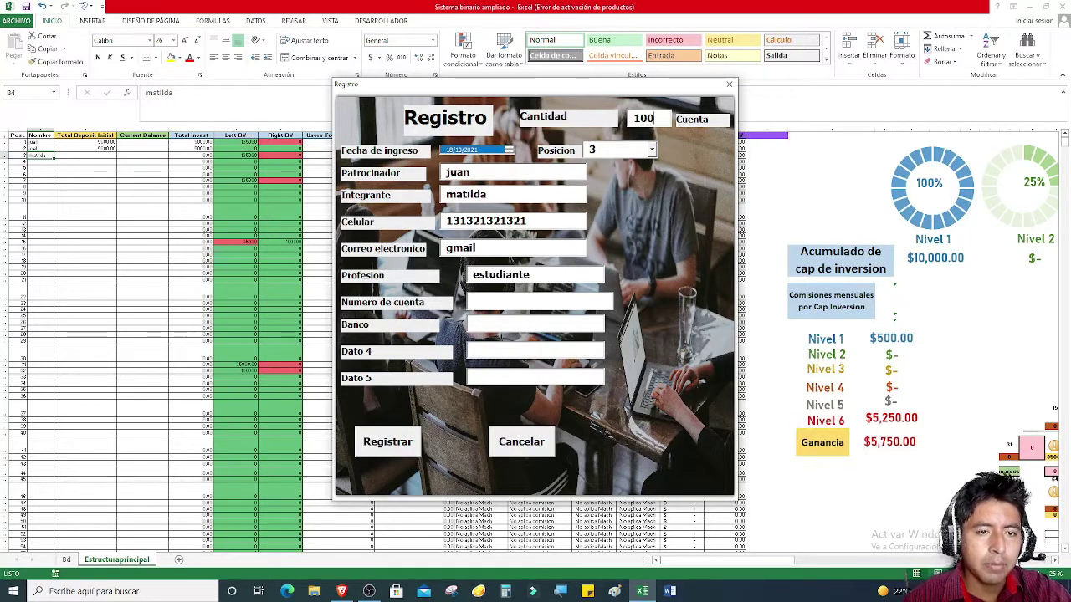
text(00)
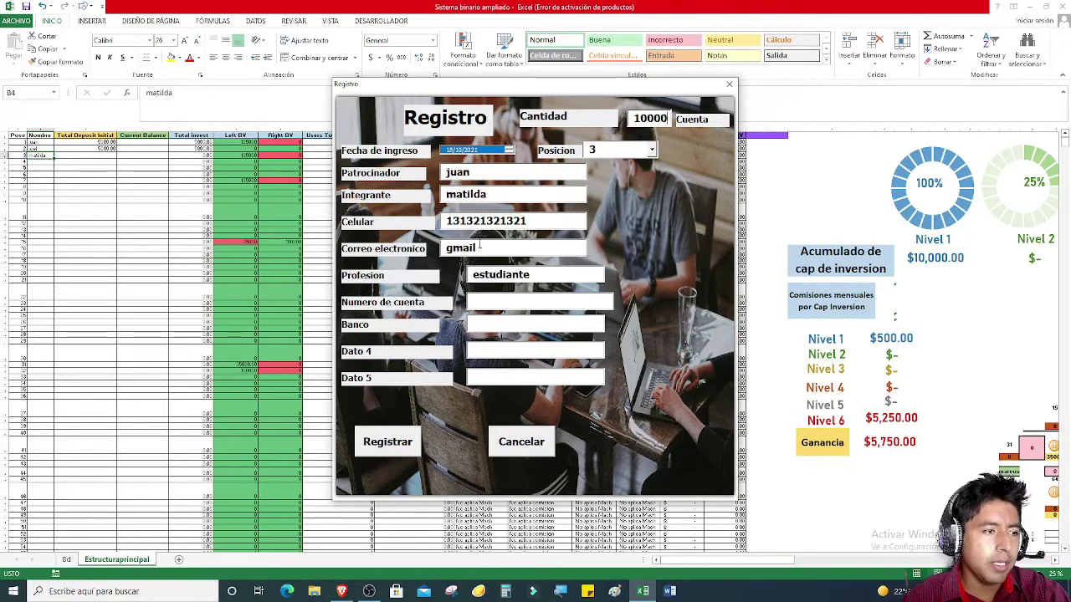
click(402, 452)
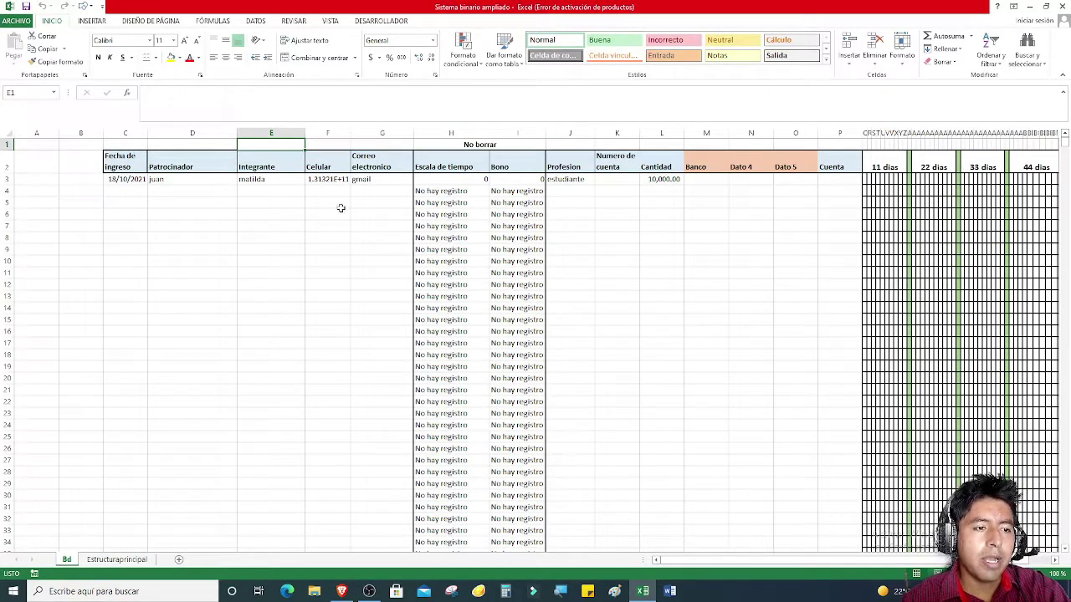
- Enter the new member's 10,000 initial deposit on the Estructuraprincipal sheet
click(116, 559)
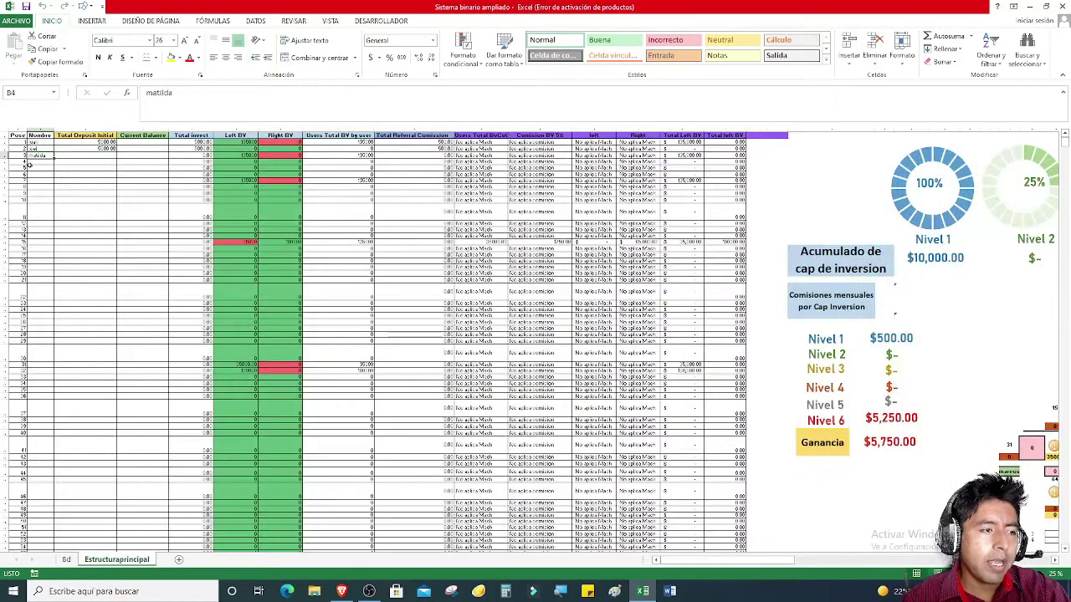
text(10000)
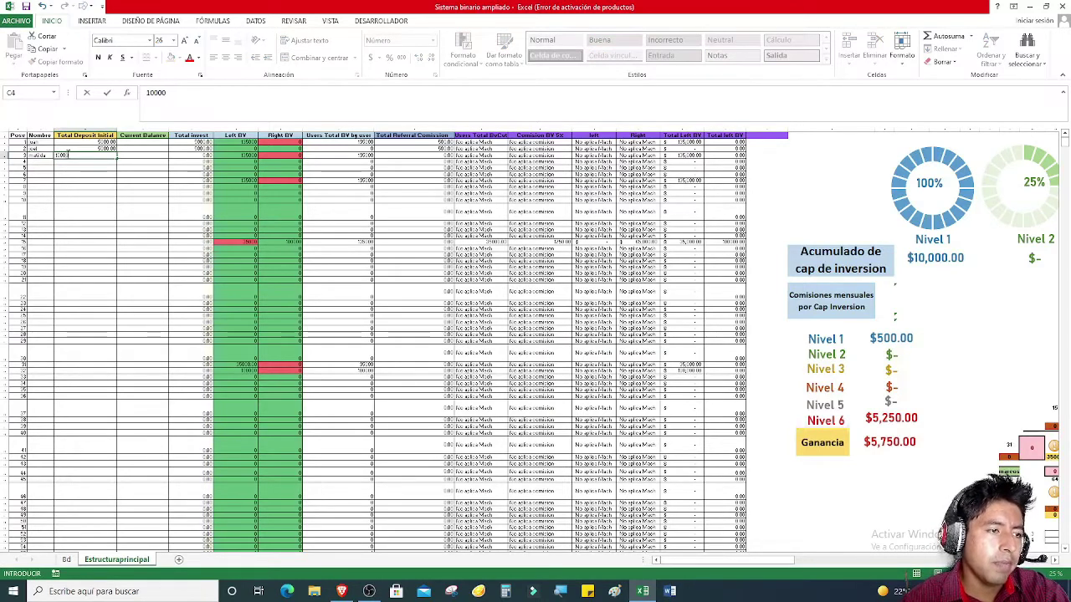
key(Return)
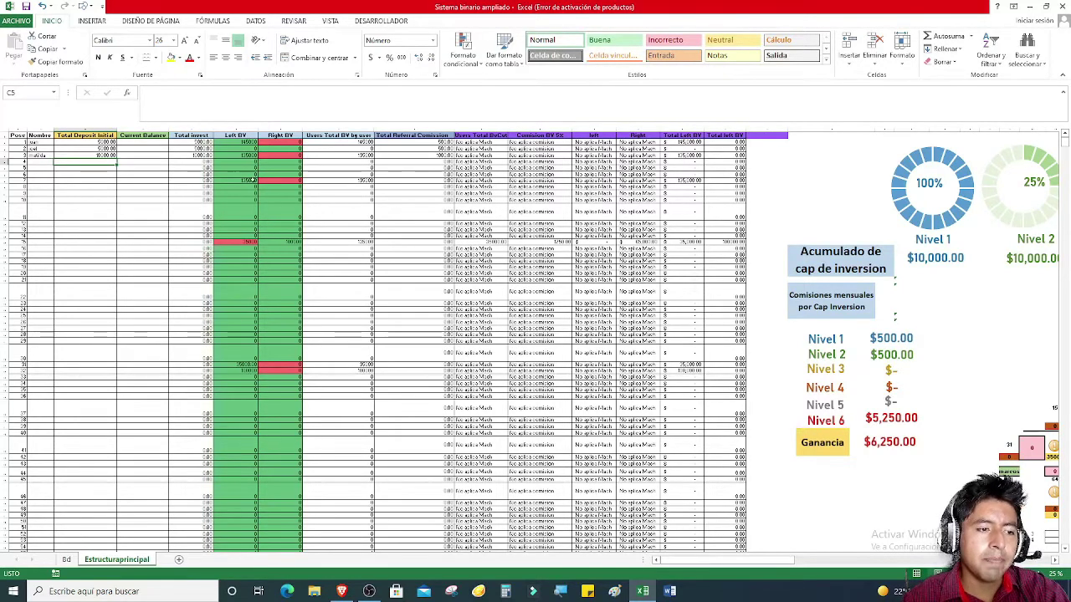
scroll(232, 208, down, 5)
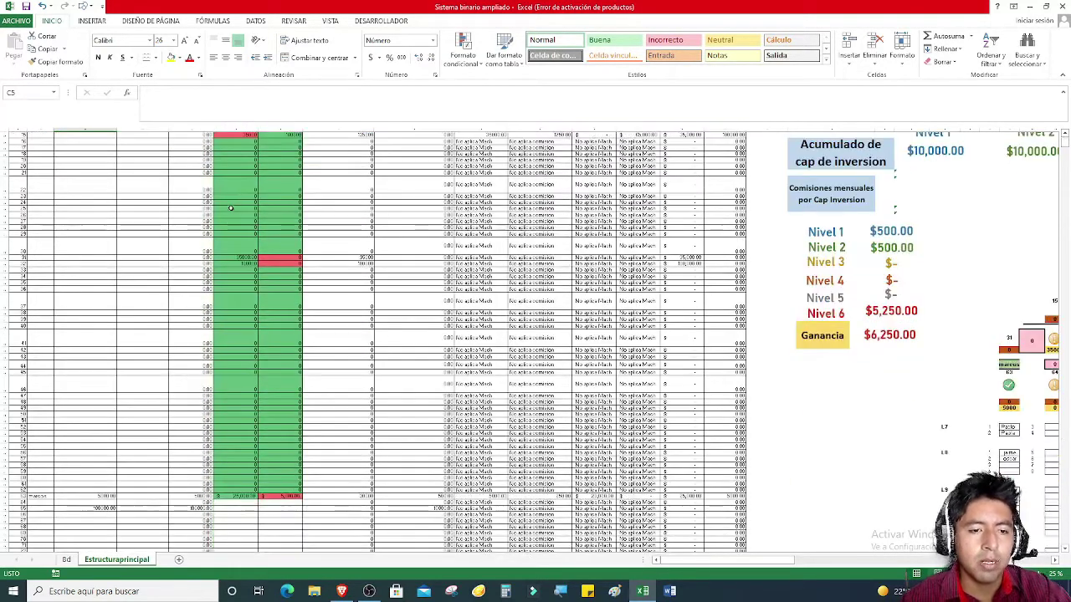
scroll(230, 210, up, 5)
scroll(230, 210, down, 4)
scroll(629, 462, down, 3)
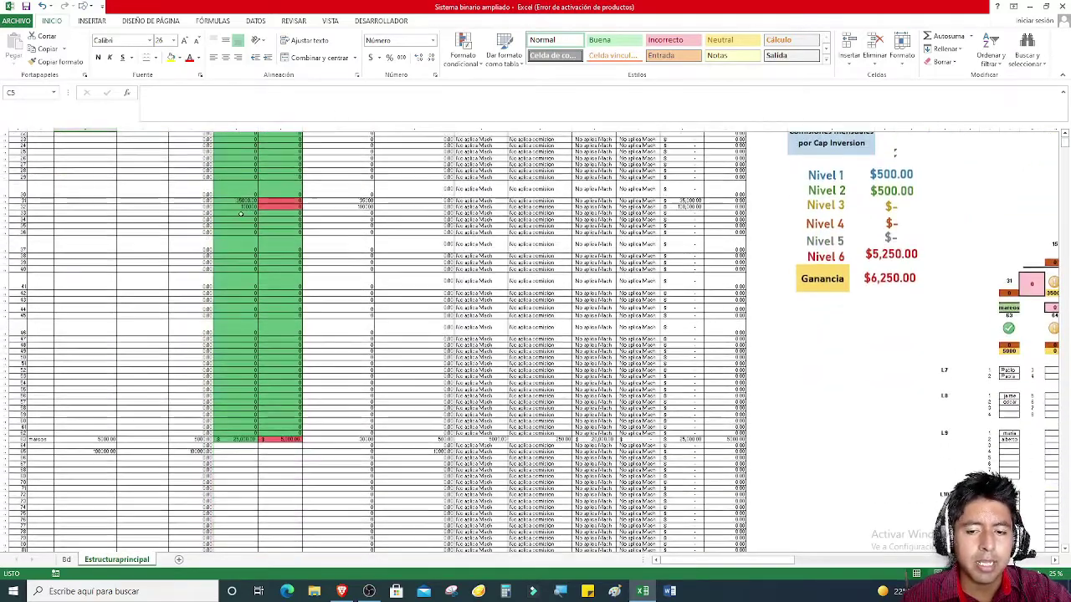
scroll(629, 463, down, 1)
drag(672, 561, 697, 524)
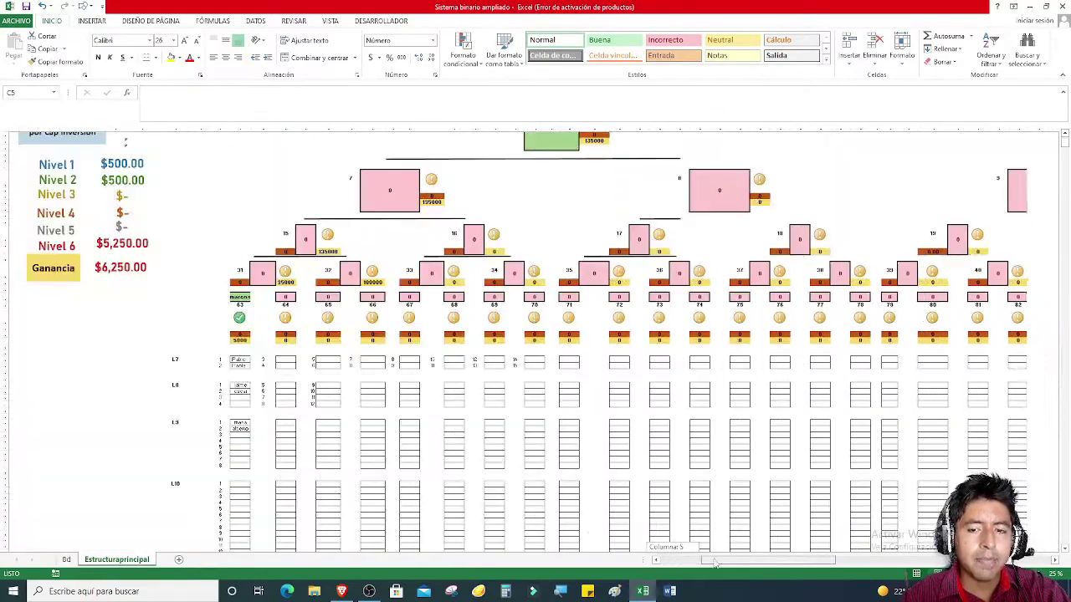
scroll(697, 524, up, 3)
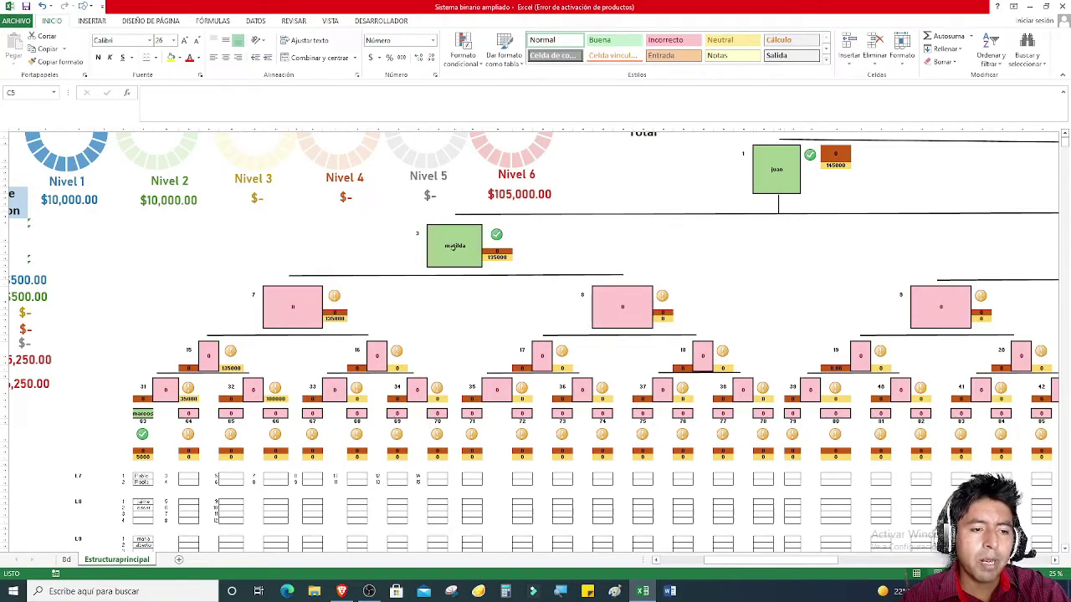
scroll(573, 346, down, 1)
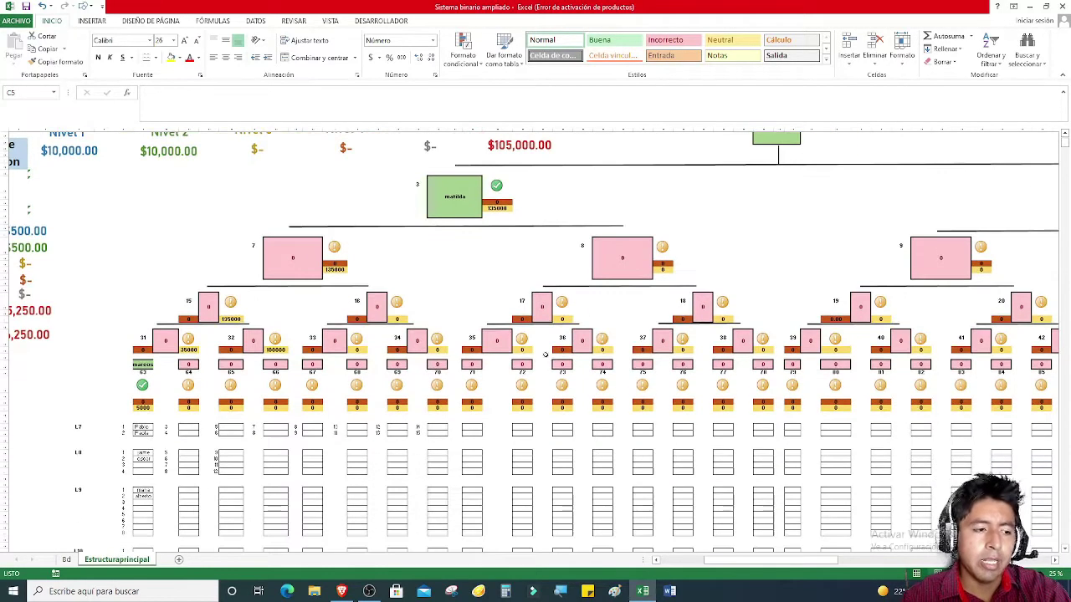
scroll(426, 396, down, 2)
scroll(426, 397, down, 3)
scroll(429, 397, down, 5)
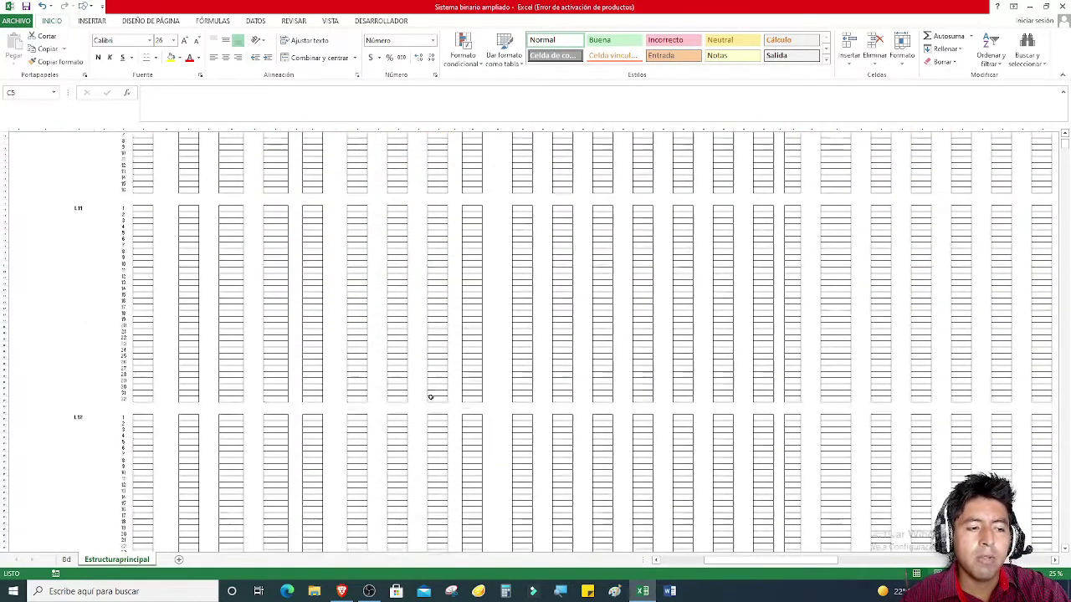
scroll(430, 397, down, 6)
scroll(430, 397, up, 3)
scroll(430, 399, up, 2)
scroll(438, 399, up, 3)
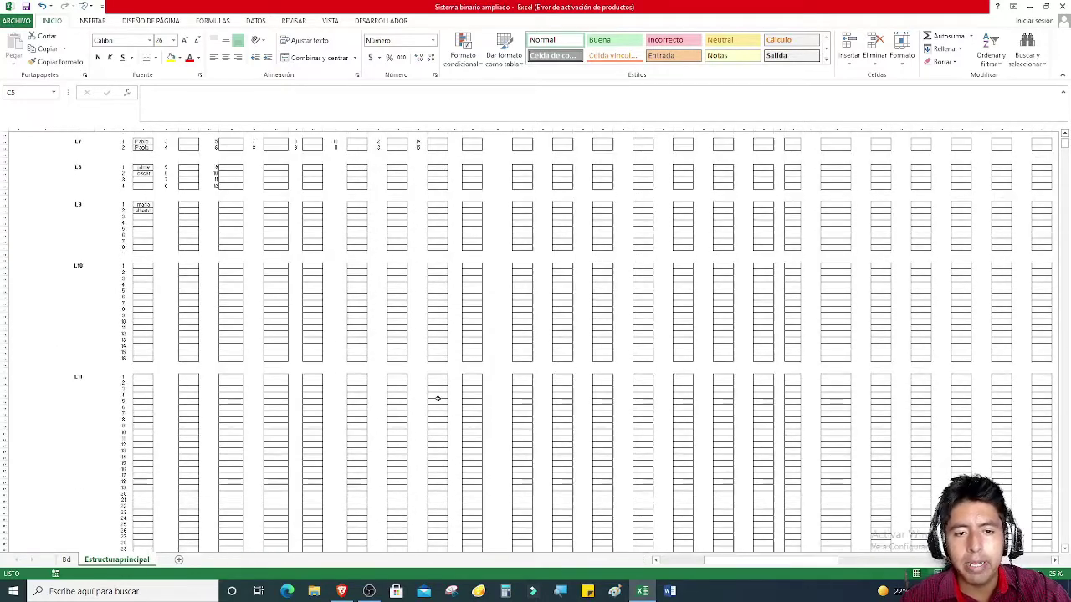
scroll(436, 402, up, 4)
scroll(434, 404, down, 1)
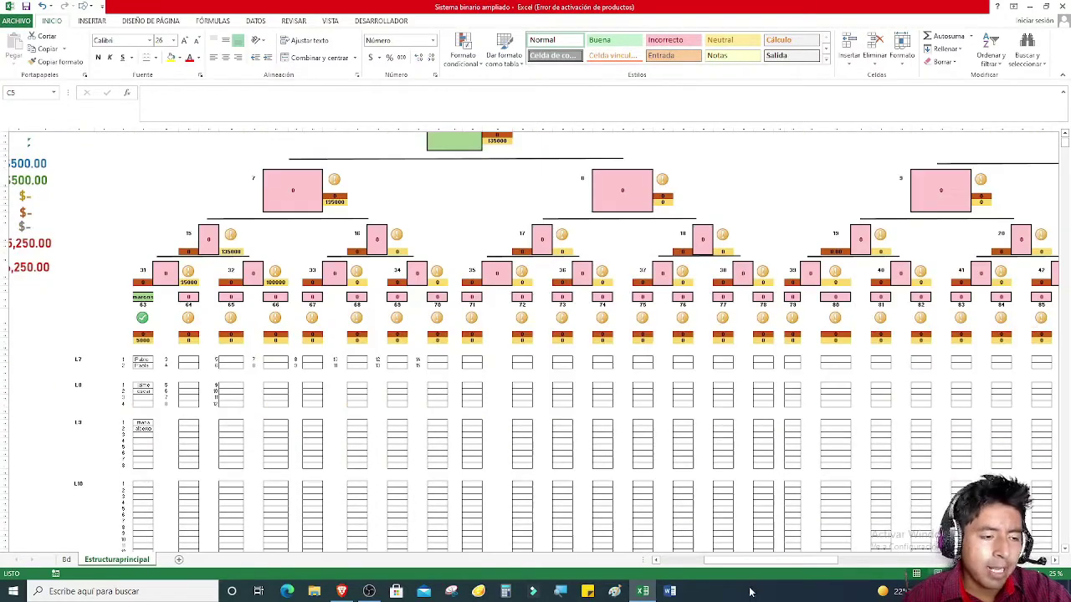
drag(780, 561, 759, 570)
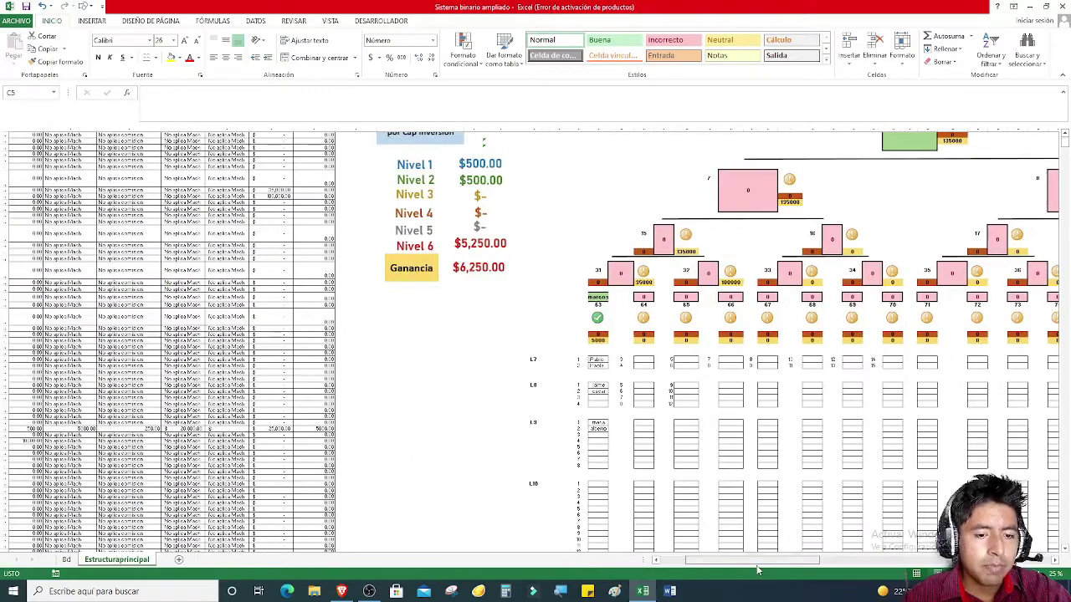
scroll(576, 454, down, 1)
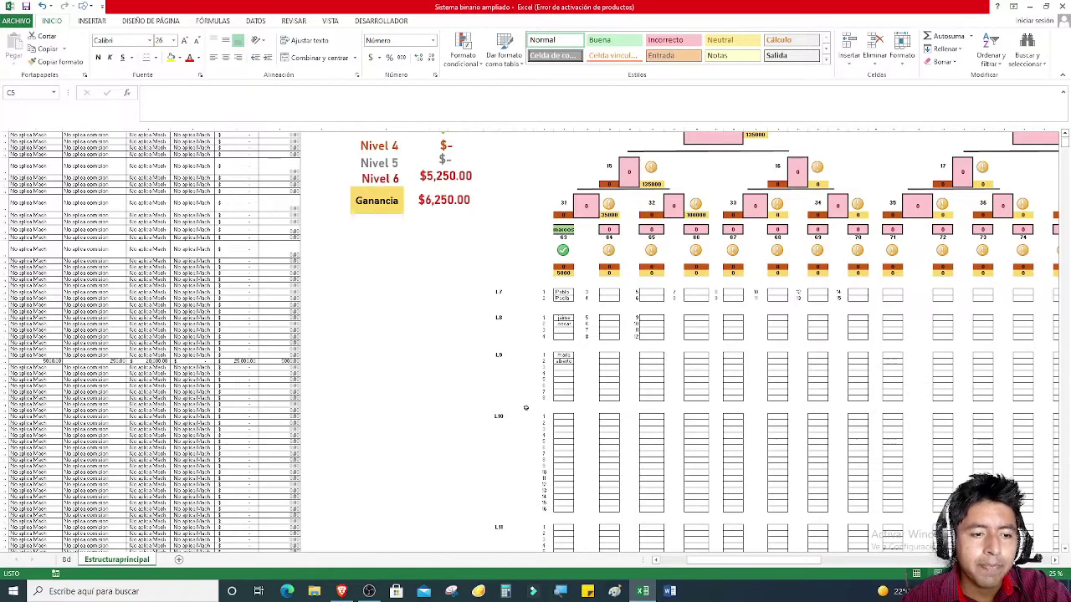
scroll(499, 416, down, 5)
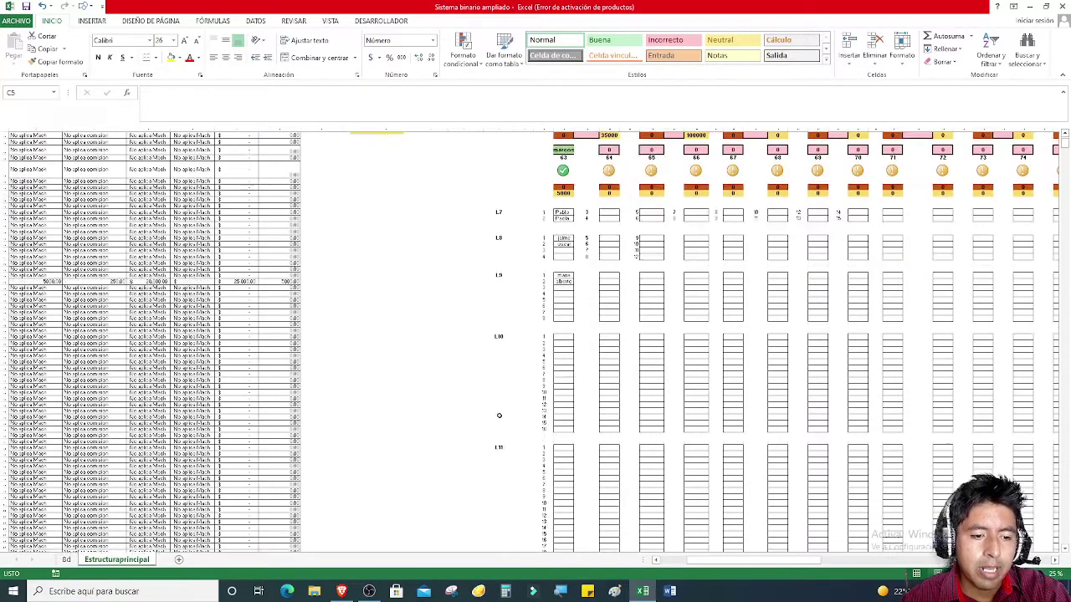
scroll(502, 389, up, 4)
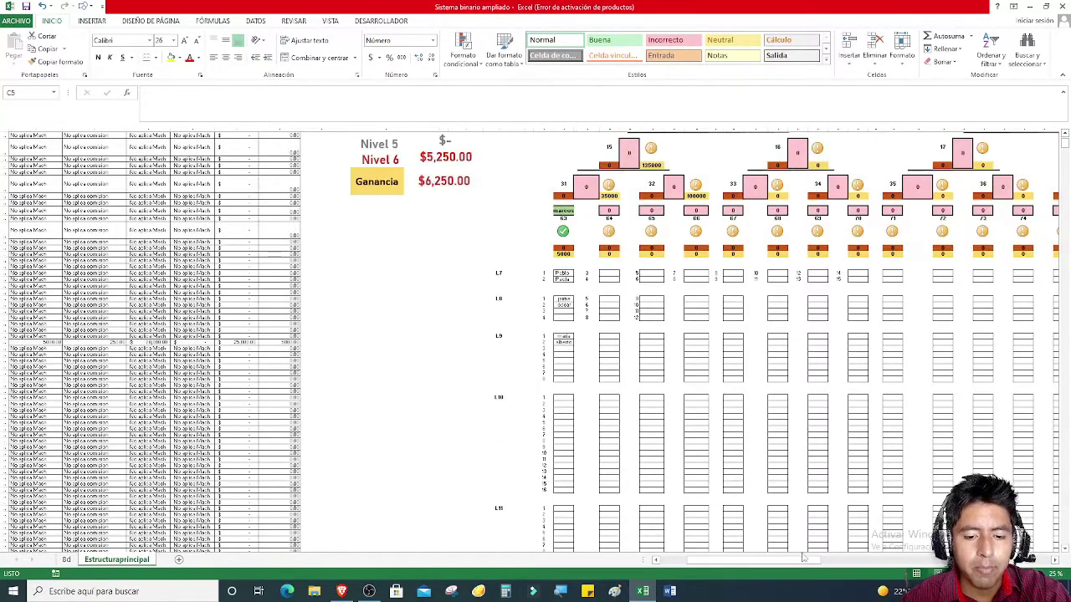
drag(795, 561, 768, 562)
scroll(179, 356, down, 1)
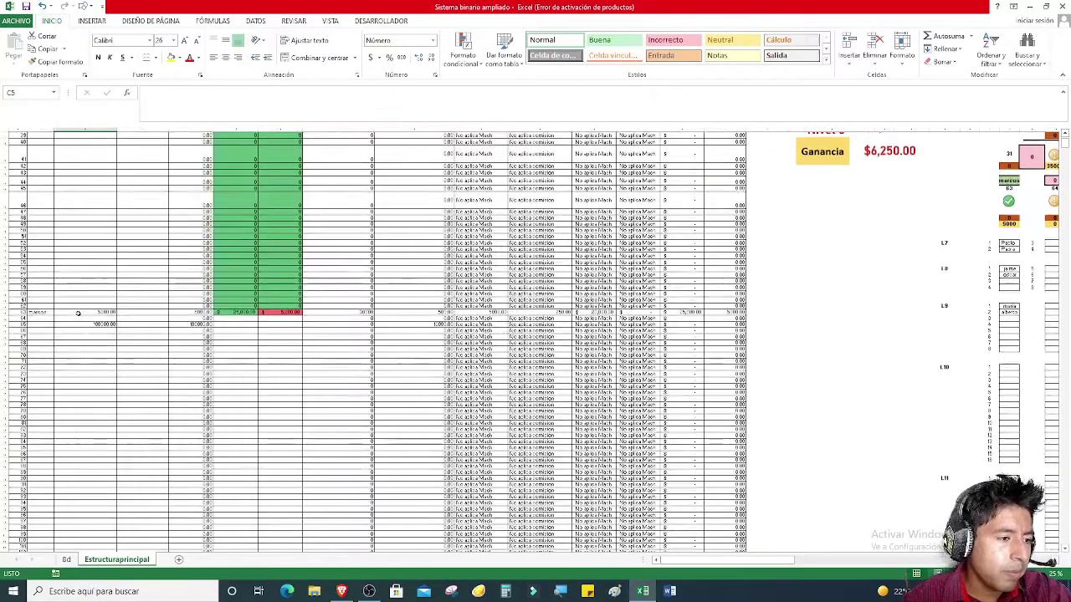
click(78, 313)
scroll(77, 320, down, 10)
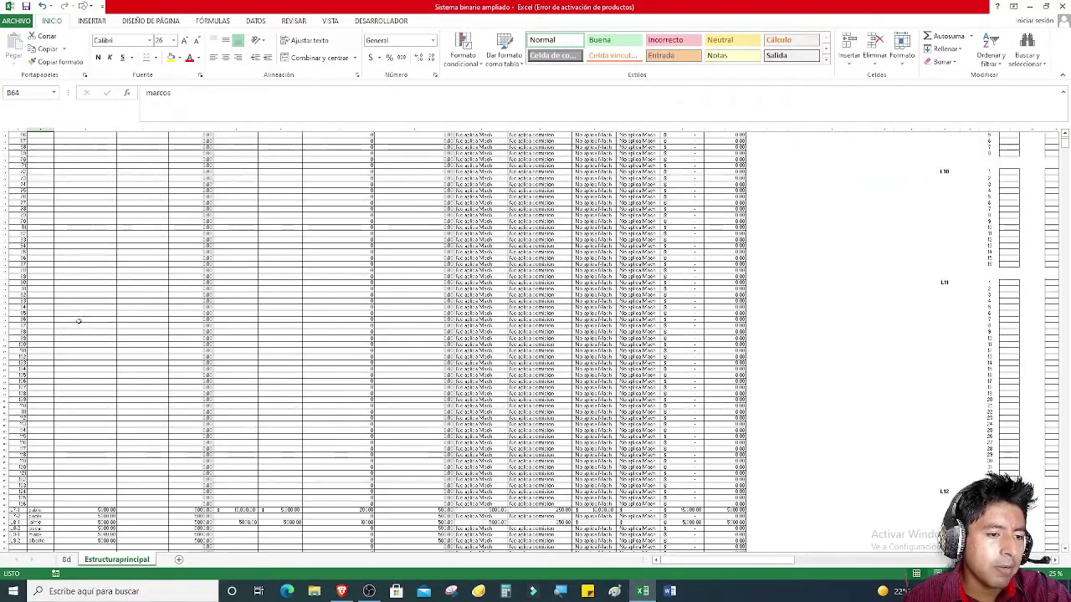
scroll(78, 321, down, 2)
scroll(78, 321, down, 7)
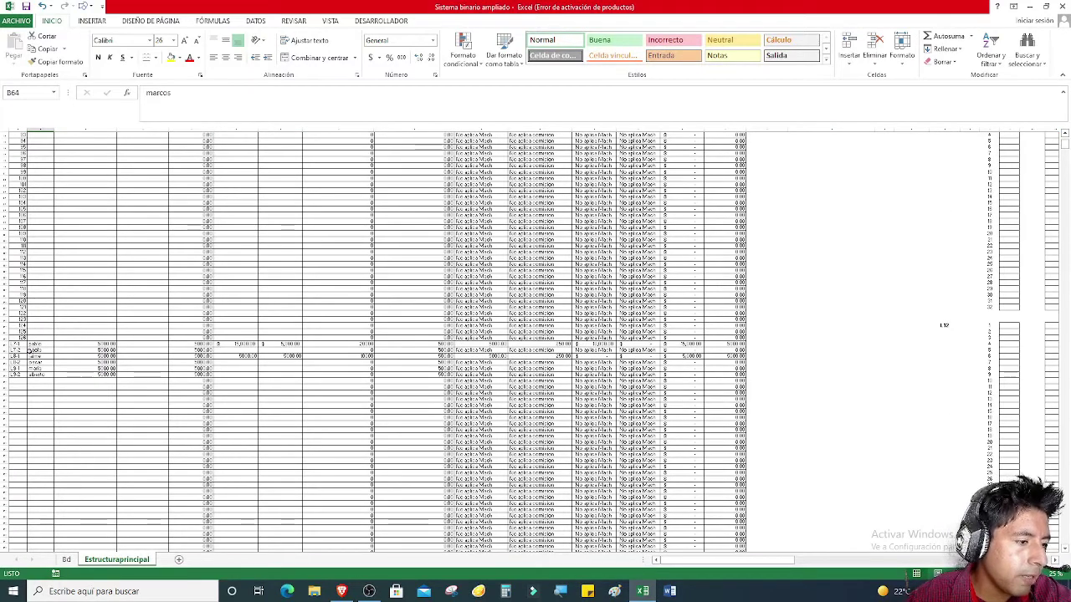
click(17, 344)
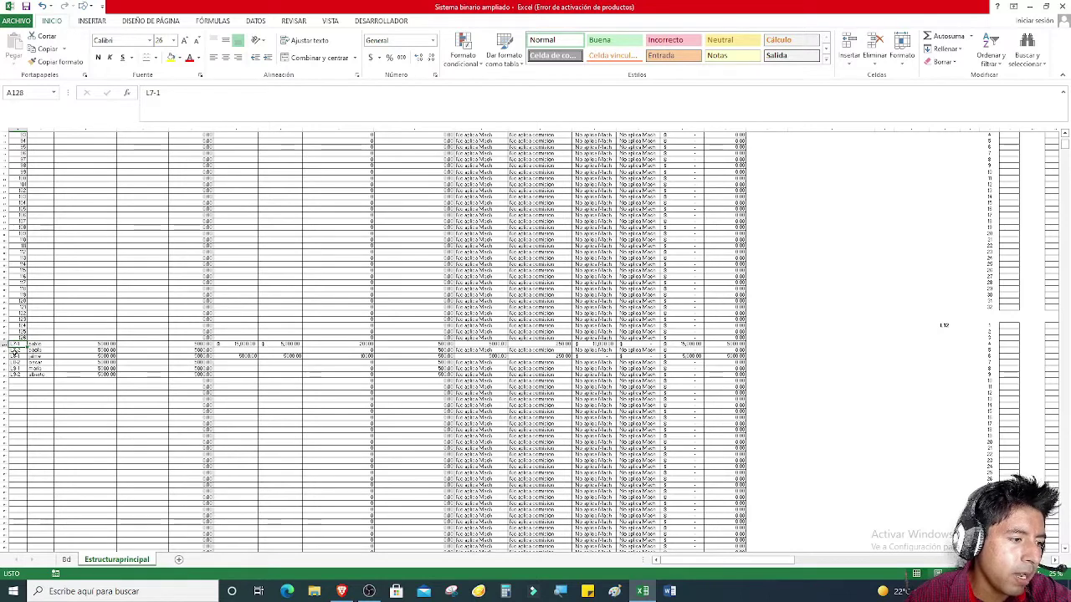
click(16, 355)
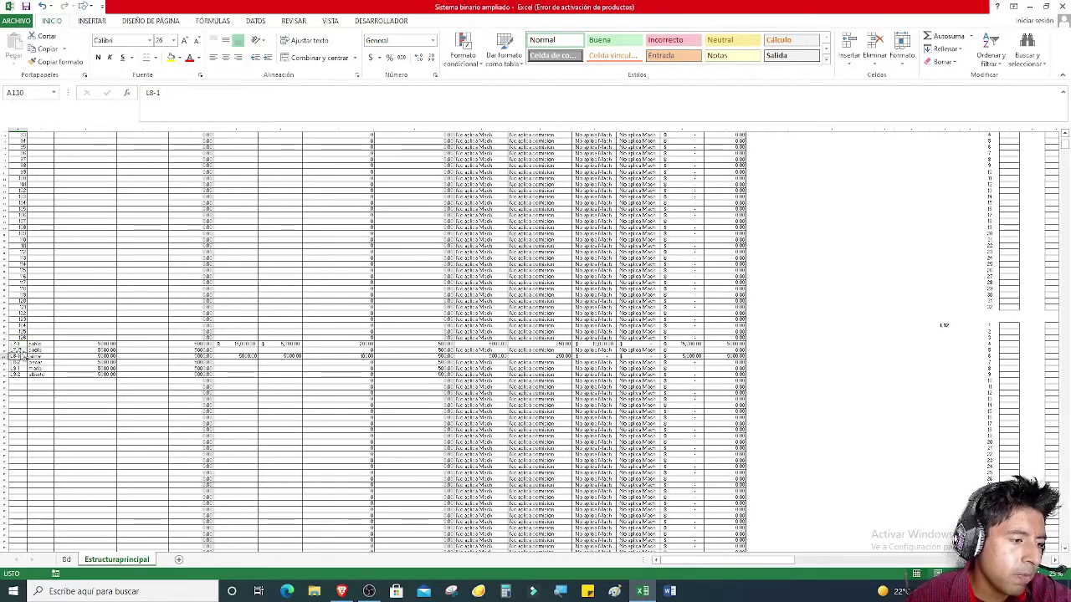
drag(33, 343, 34, 349)
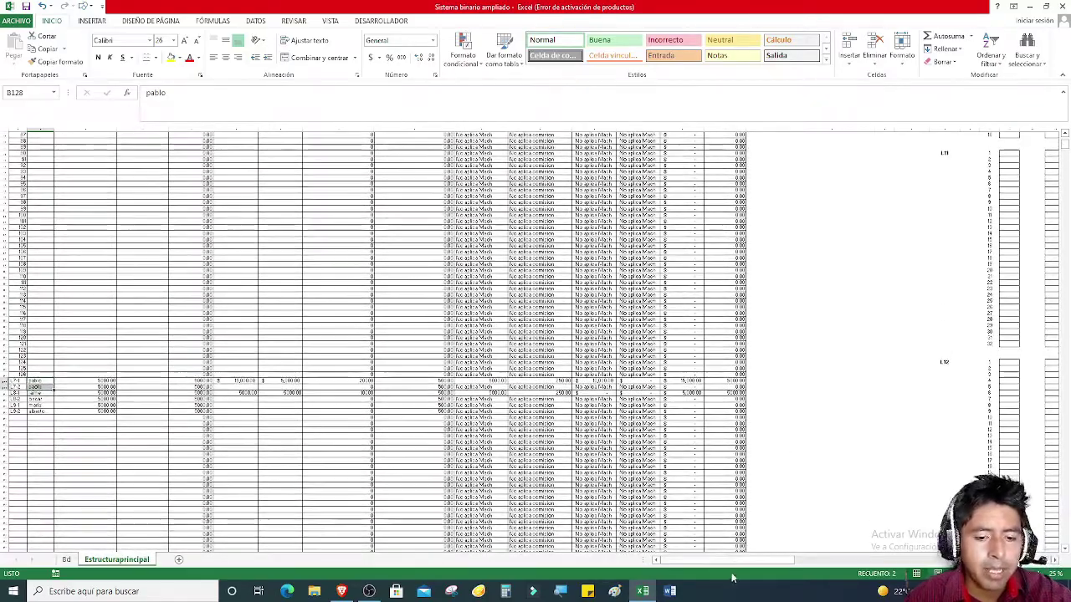
drag(730, 562, 750, 566)
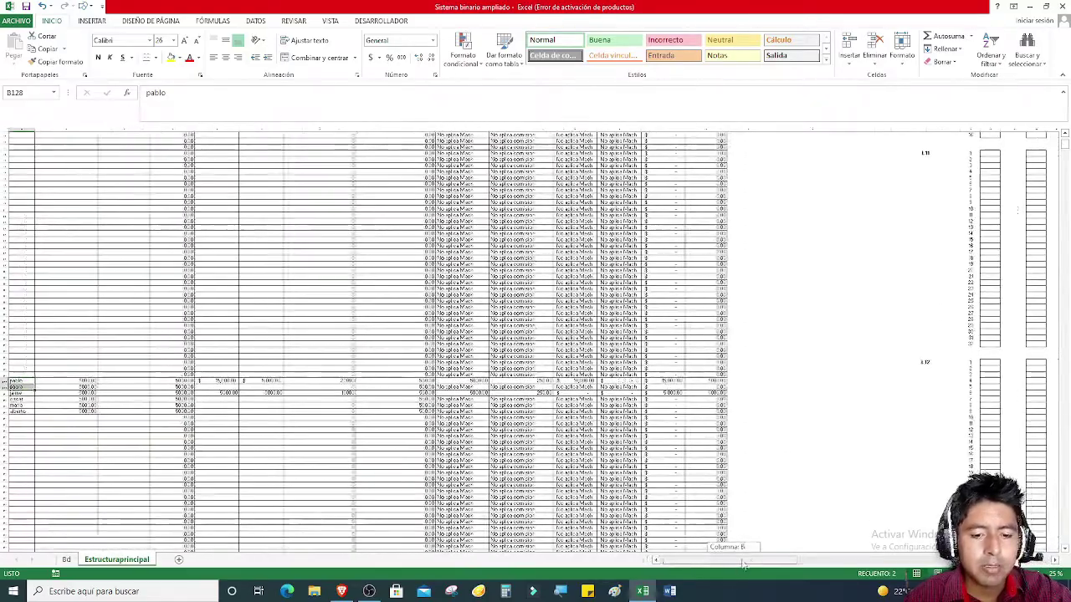
scroll(705, 483, up, 18)
scroll(706, 483, up, 5)
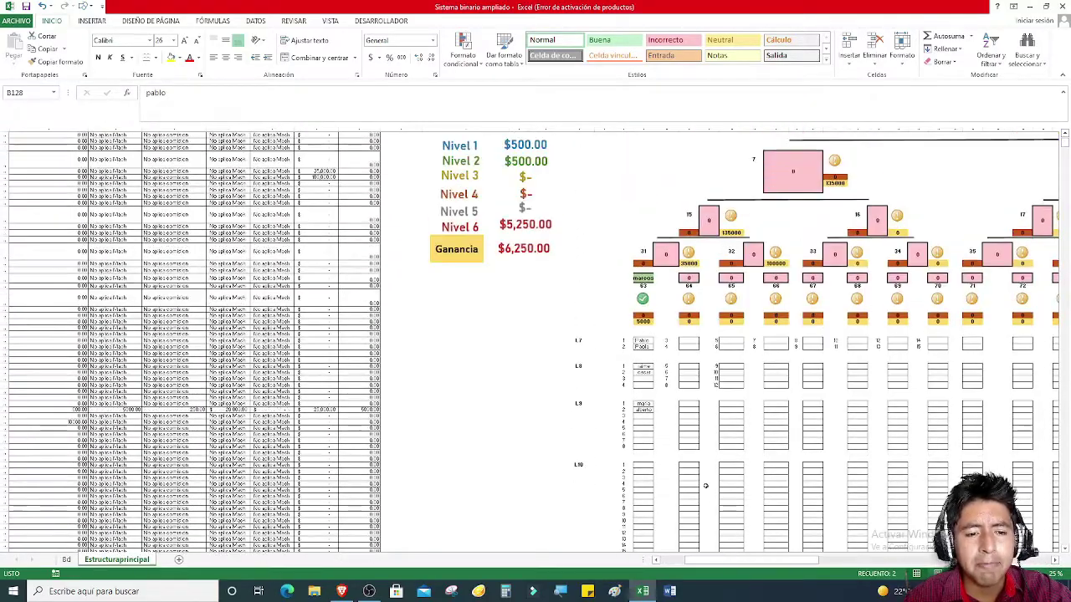
scroll(705, 483, down, 5)
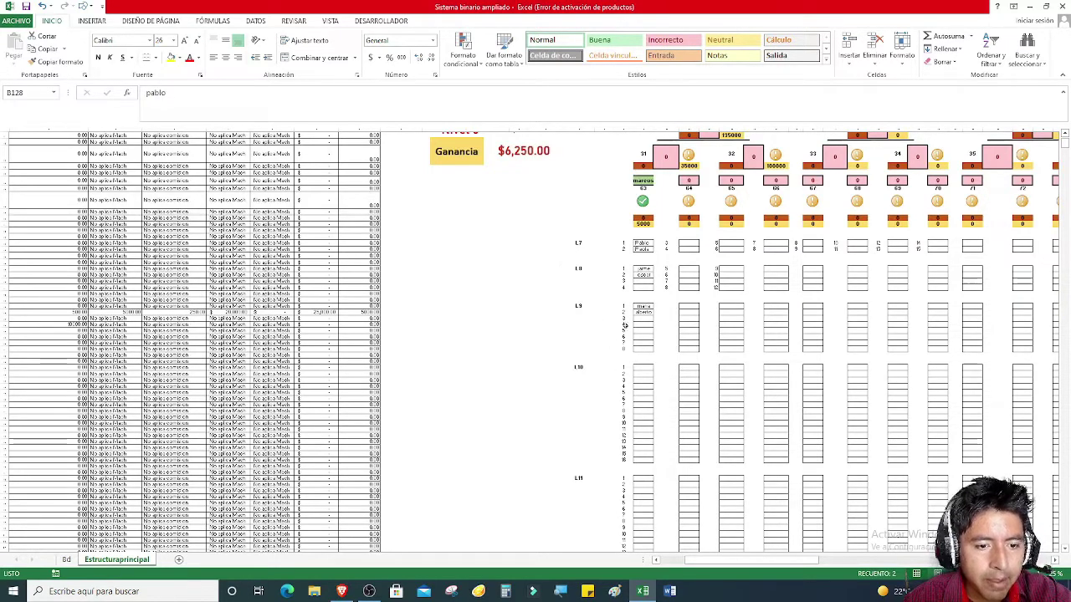
click(643, 366)
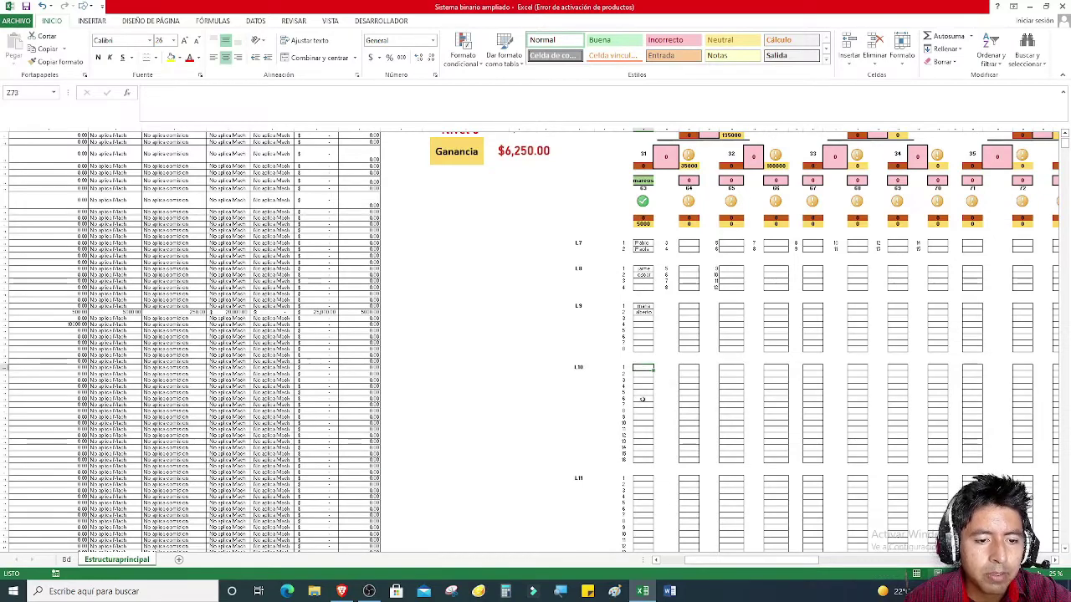
drag(793, 561, 770, 560)
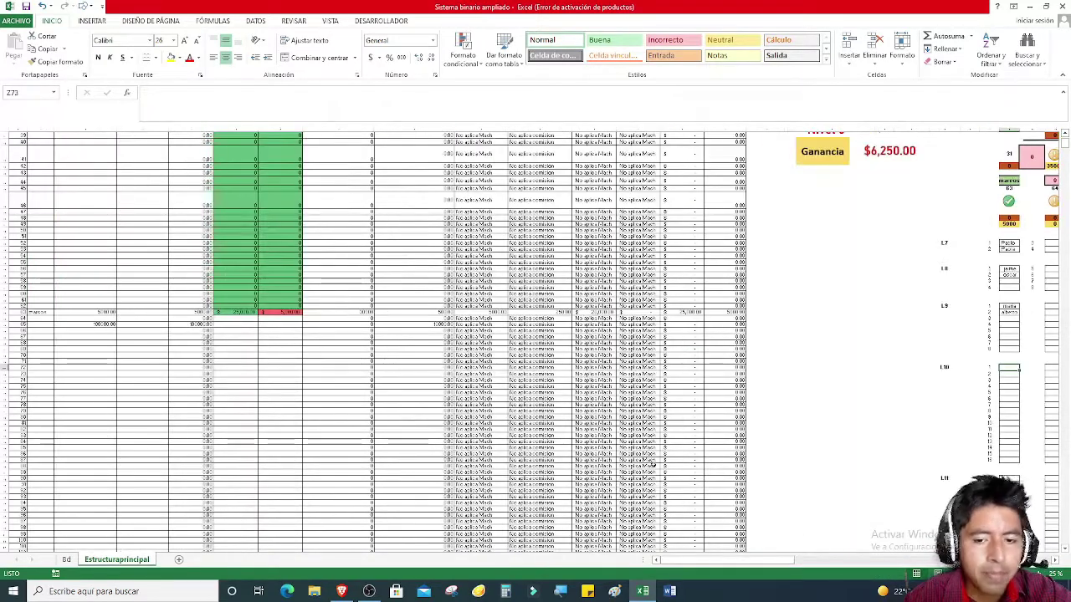
- Scroll down and enter L10- in cell A134 below the member list
scroll(501, 431, down, 5)
scroll(500, 432, down, 4)
scroll(501, 431, down, 10)
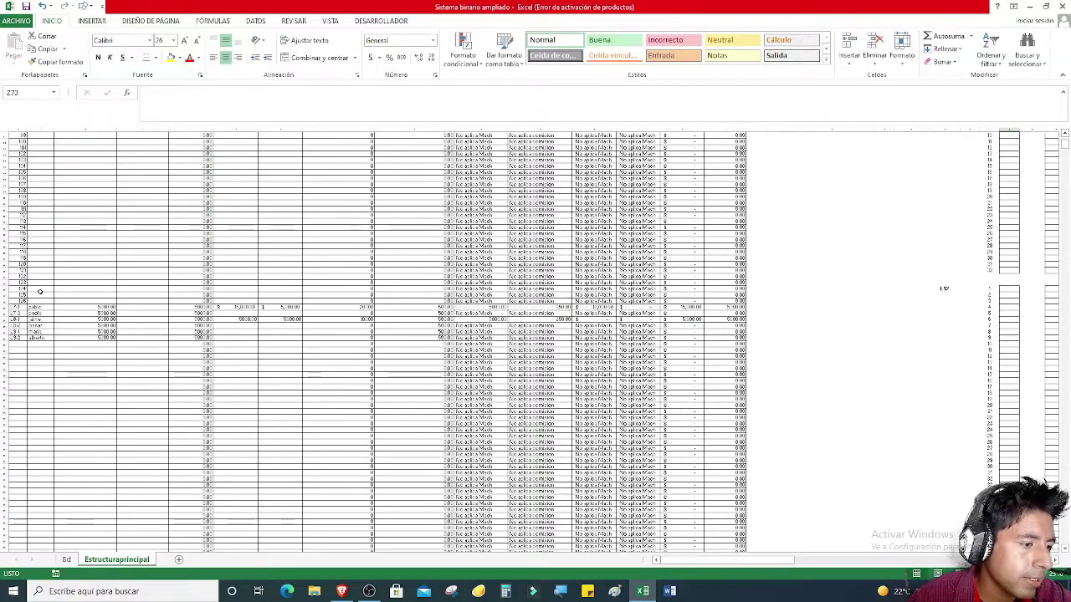
click(13, 350)
click(13, 344)
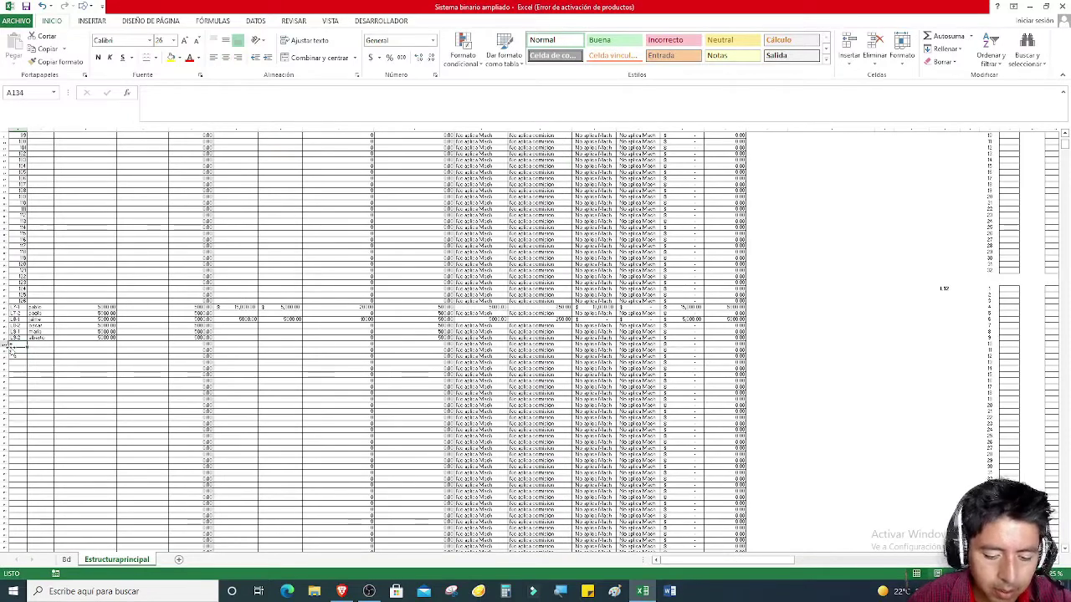
text(L10-1)
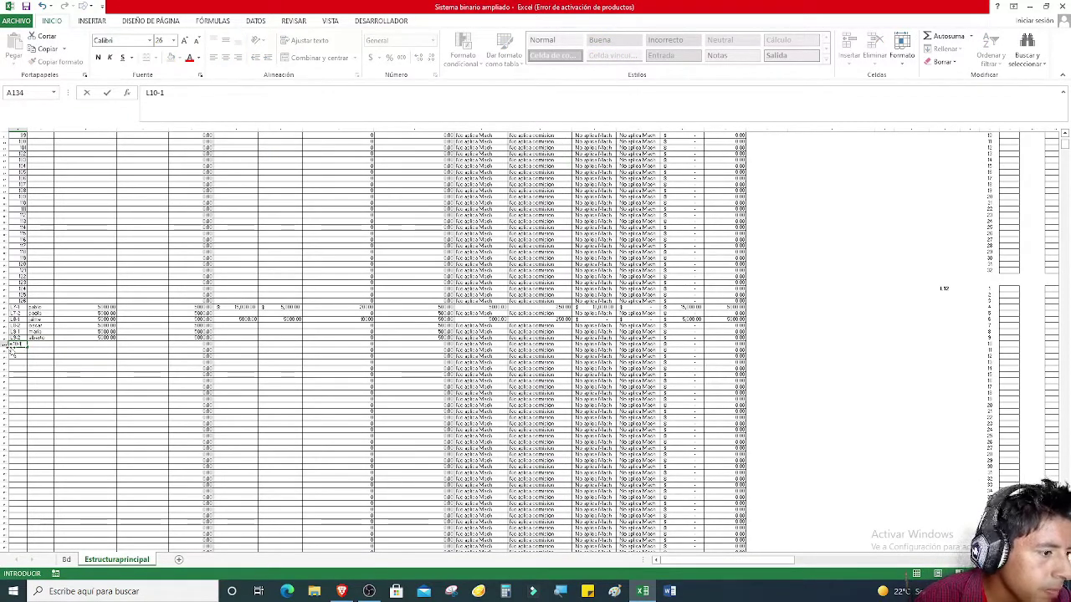
key(Tab)
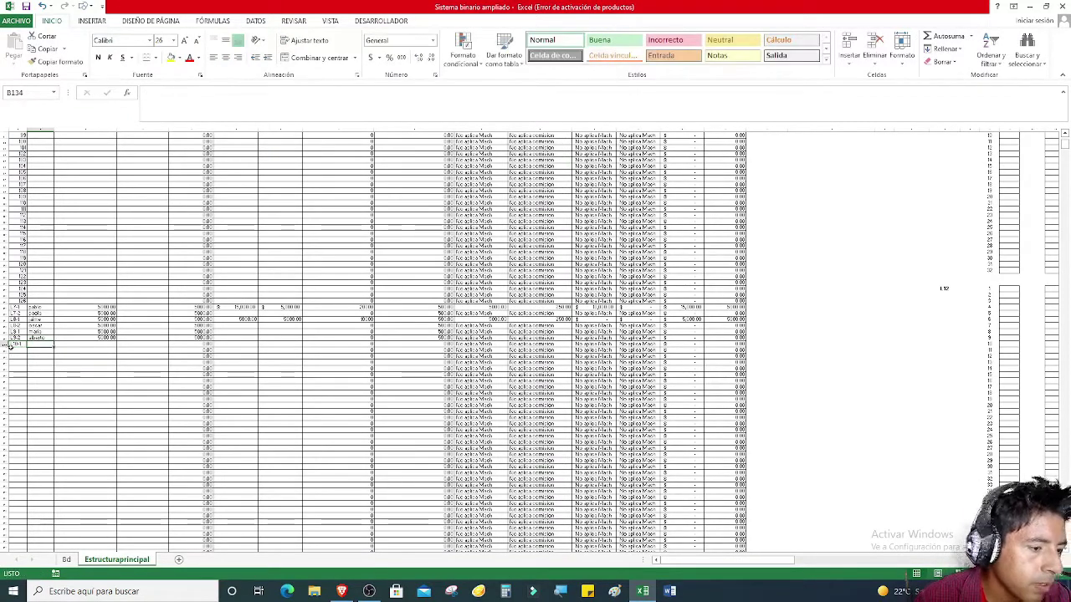
- Start an entry in B134, cancel it with Esc, and reselect B134
text(L)
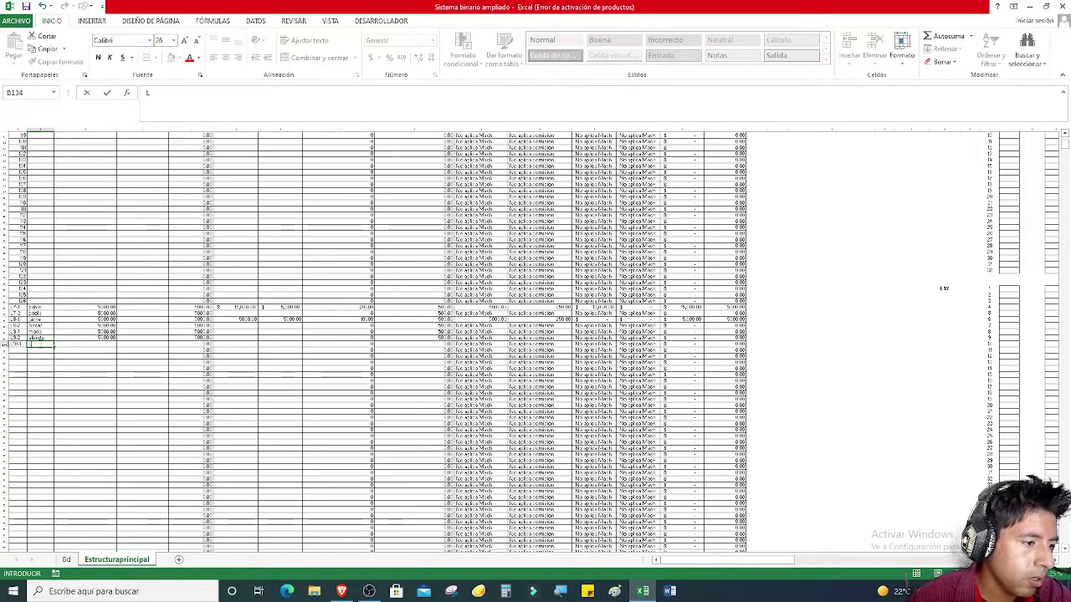
key(Escape)
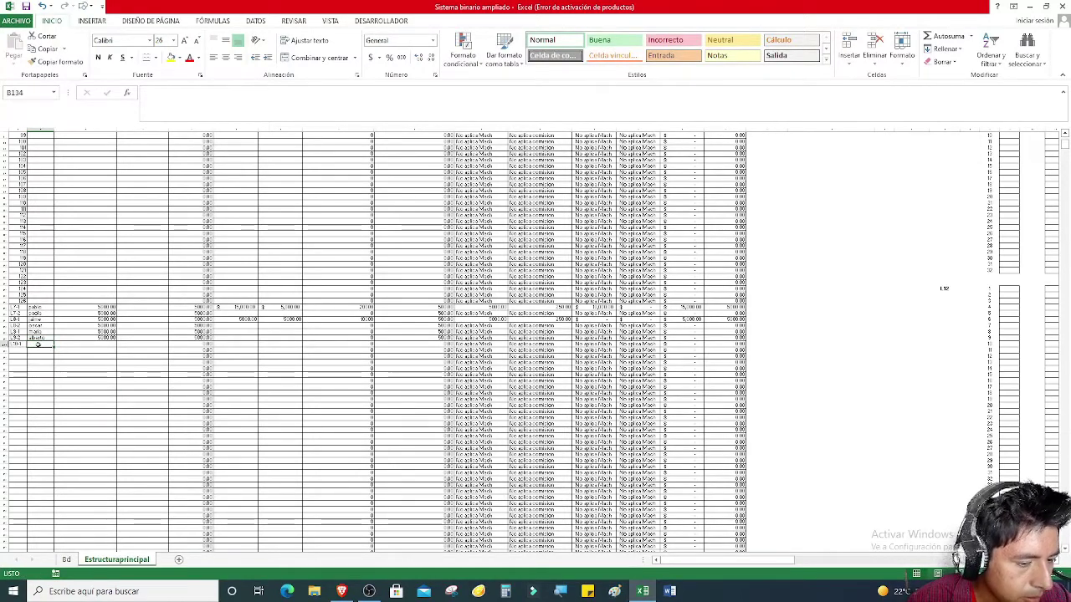
text(L)
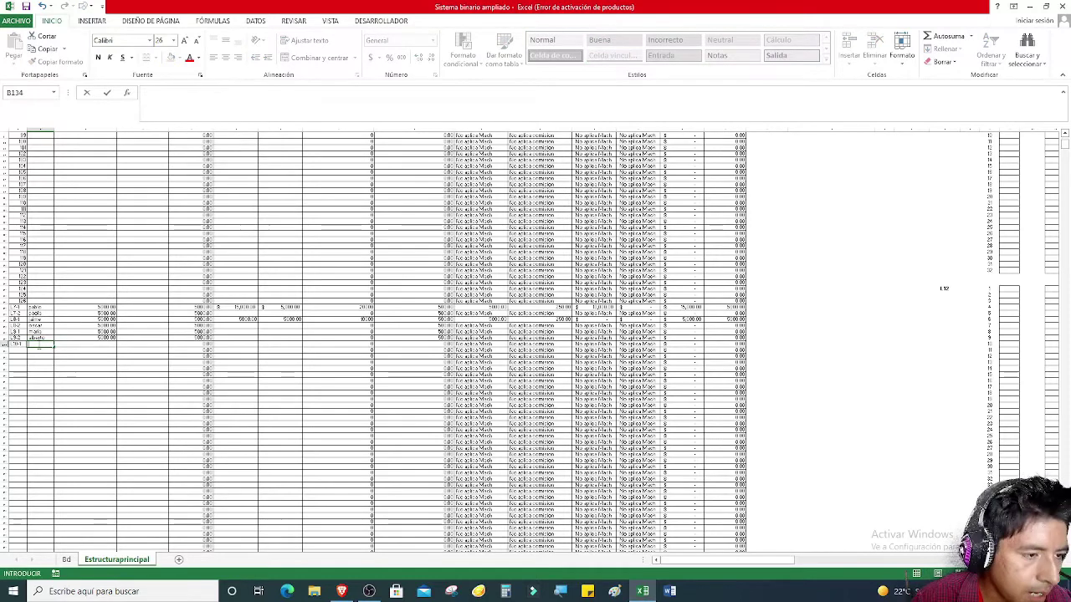
click(41, 356)
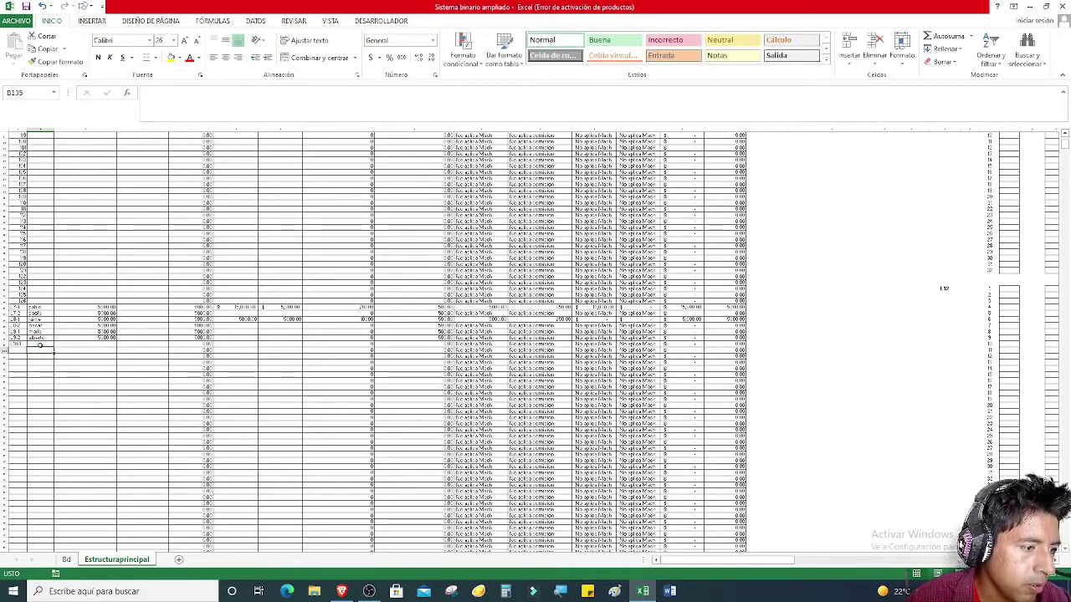
click(39, 345)
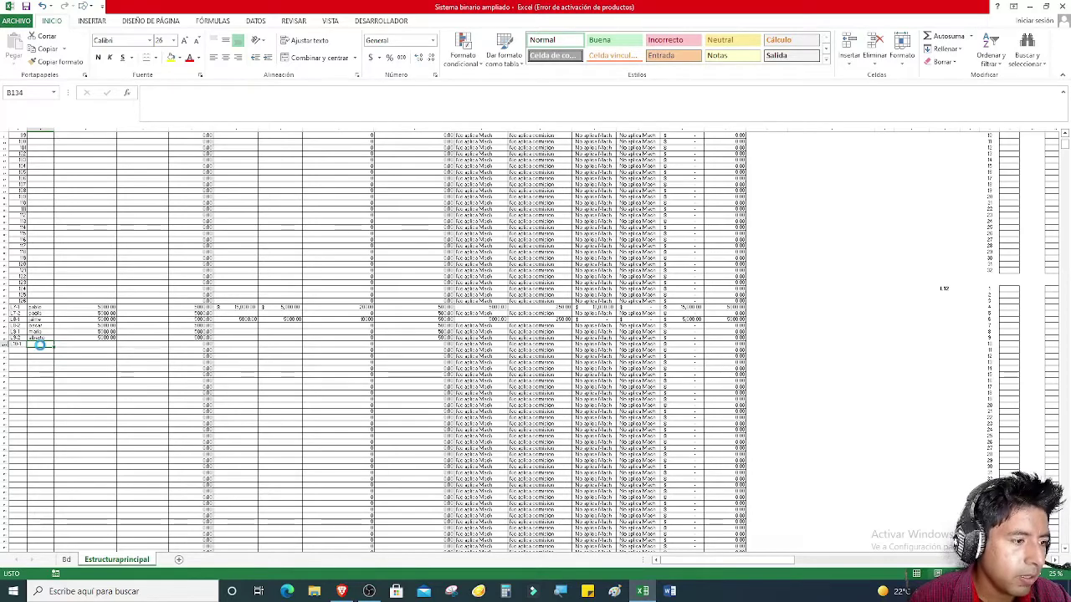
- From B134, register a new member with a sponsor and Cantidad 5000 through the Registro form
double_click(39, 344)
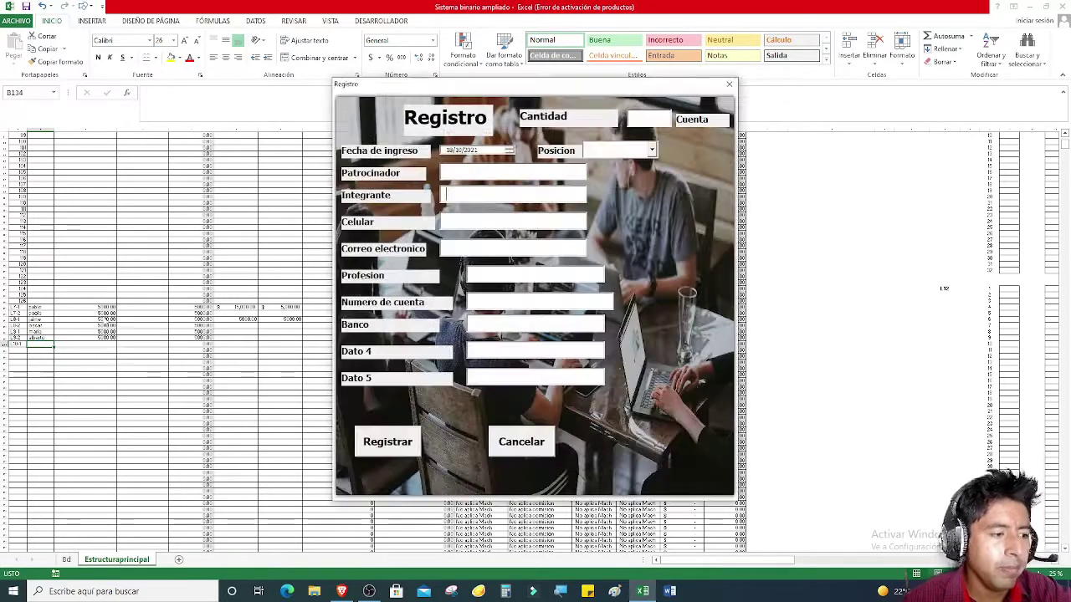
click(477, 150)
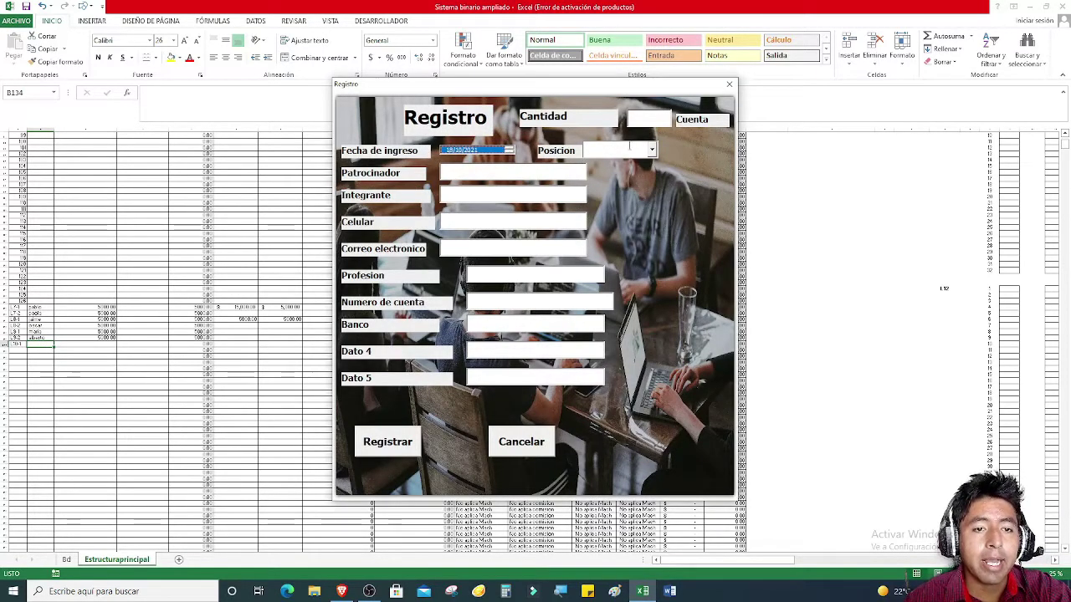
text(5000)
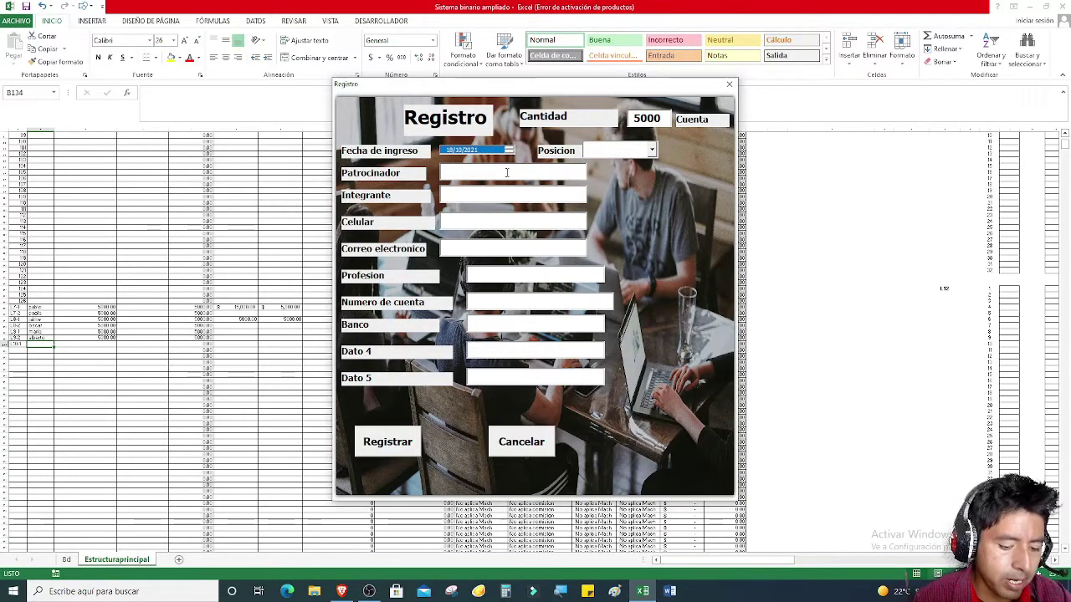
text(ri)
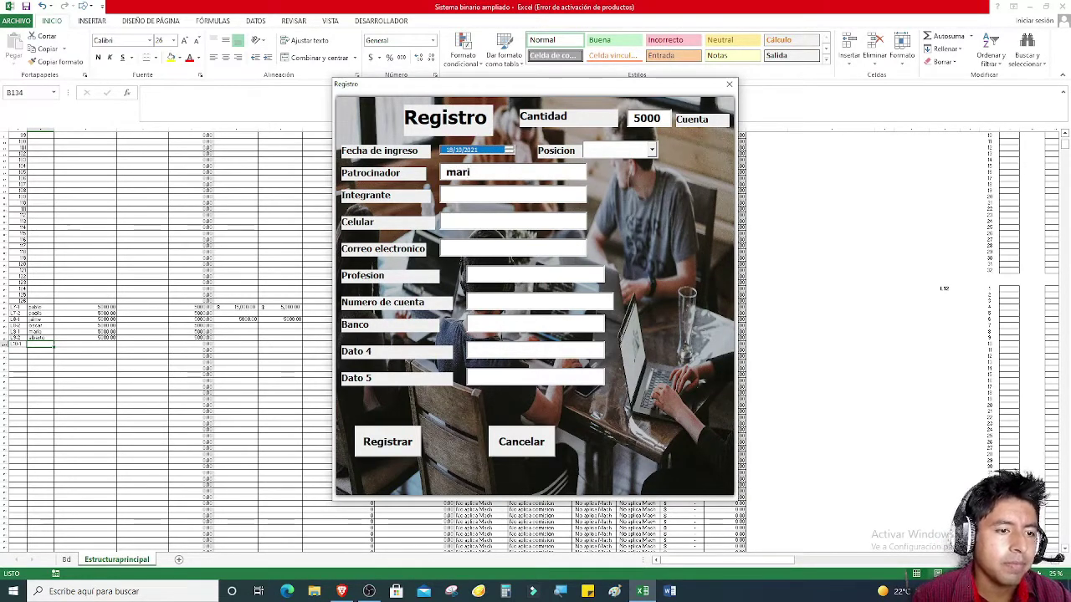
text(a)
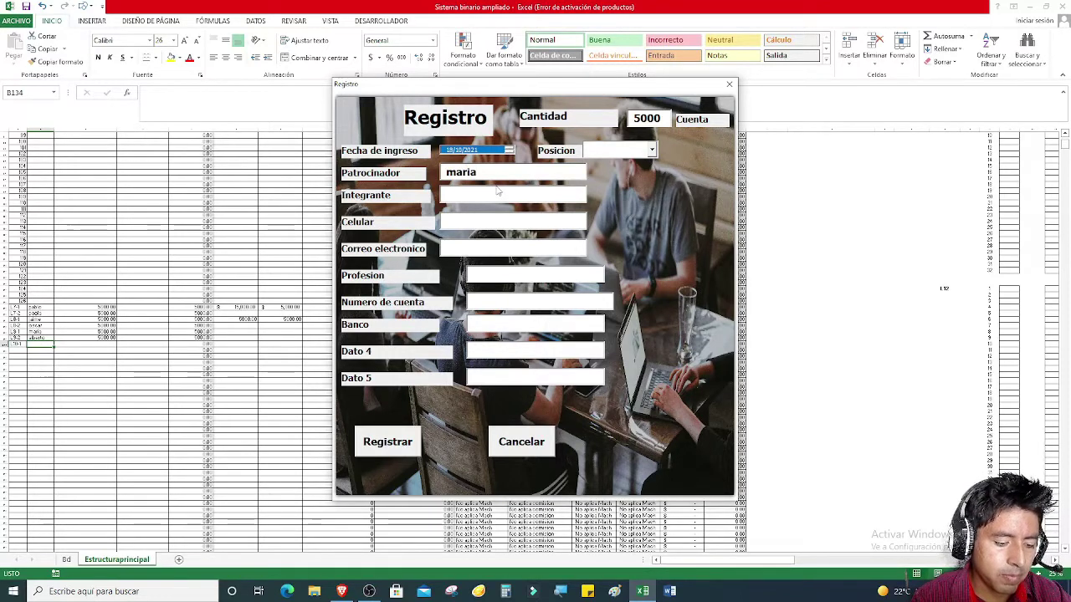
click(497, 191)
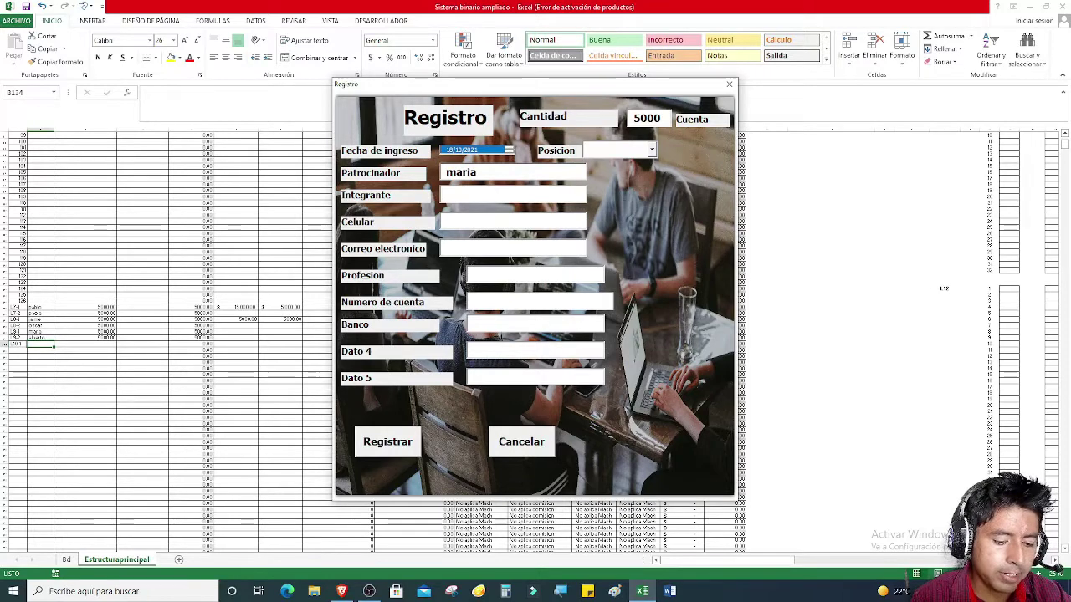
text(luis)
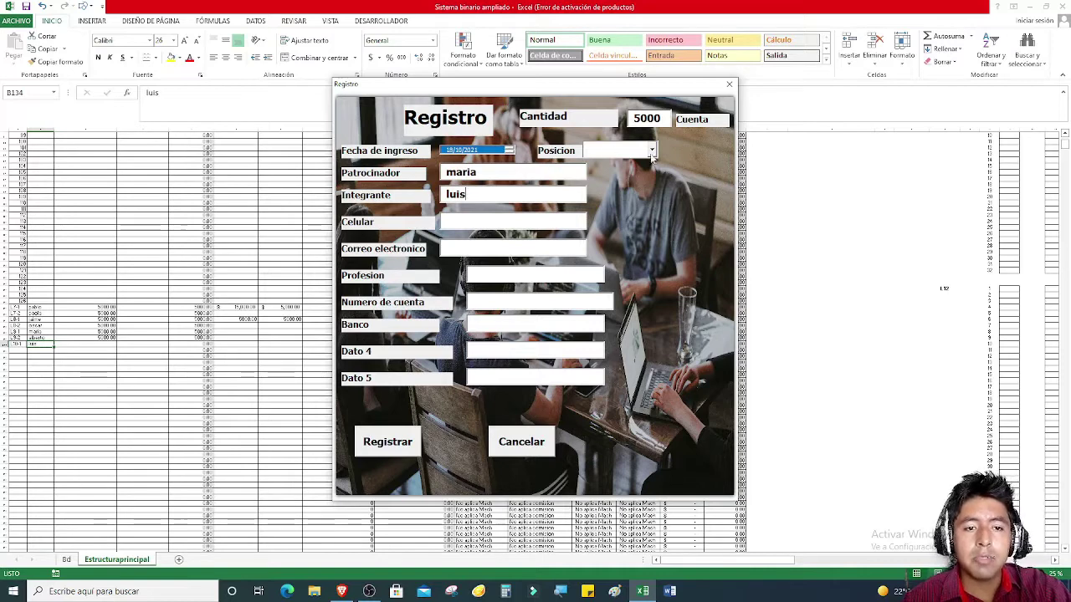
click(400, 442)
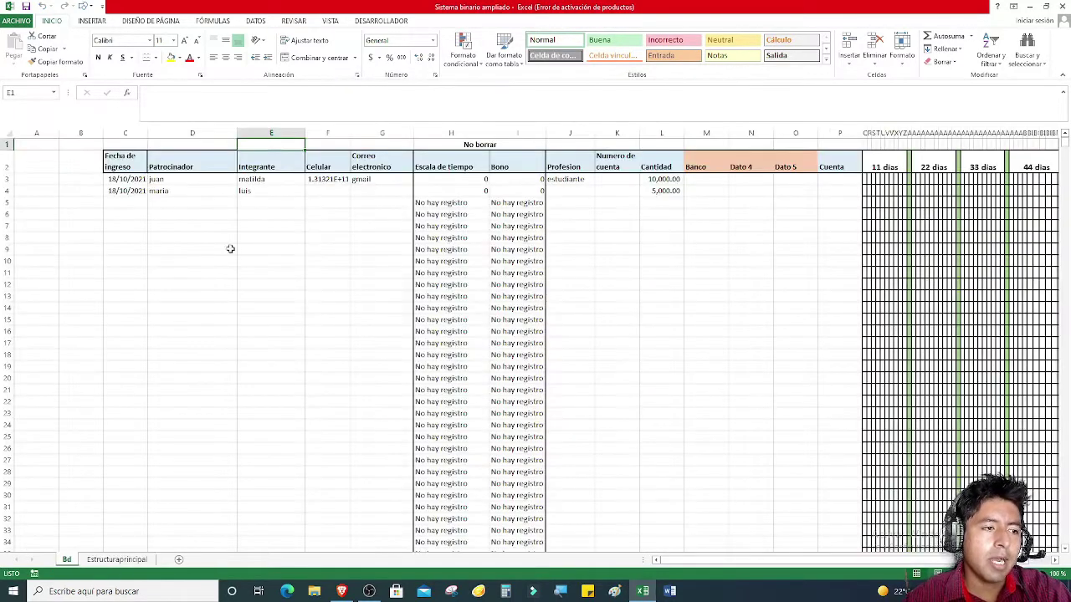
click(117, 560)
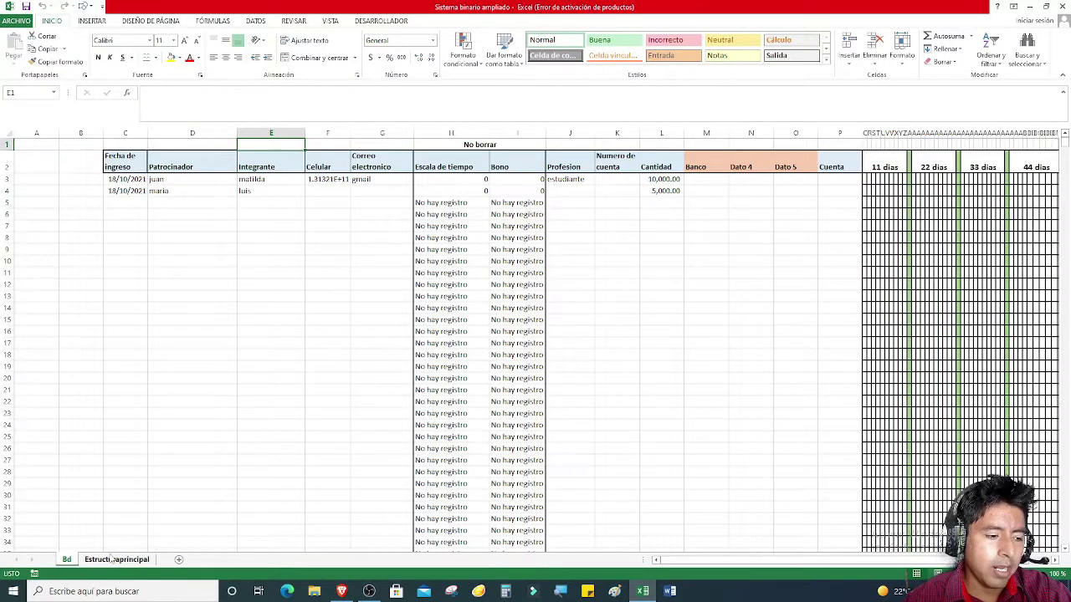
click(66, 347)
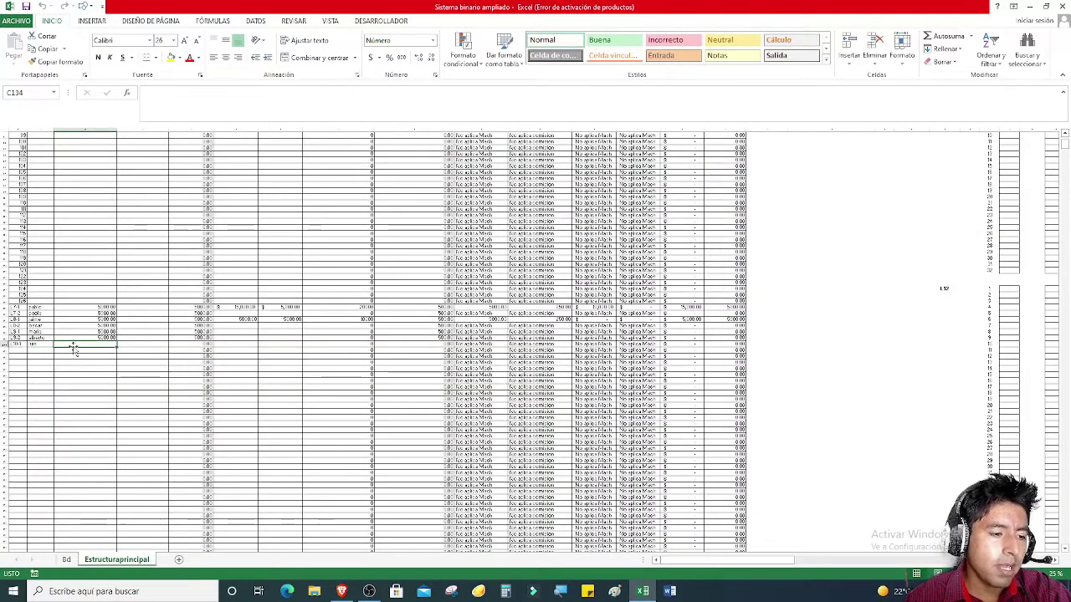
- Enter the 5000 deposit in cell C134
text(5000)
key(Tab)
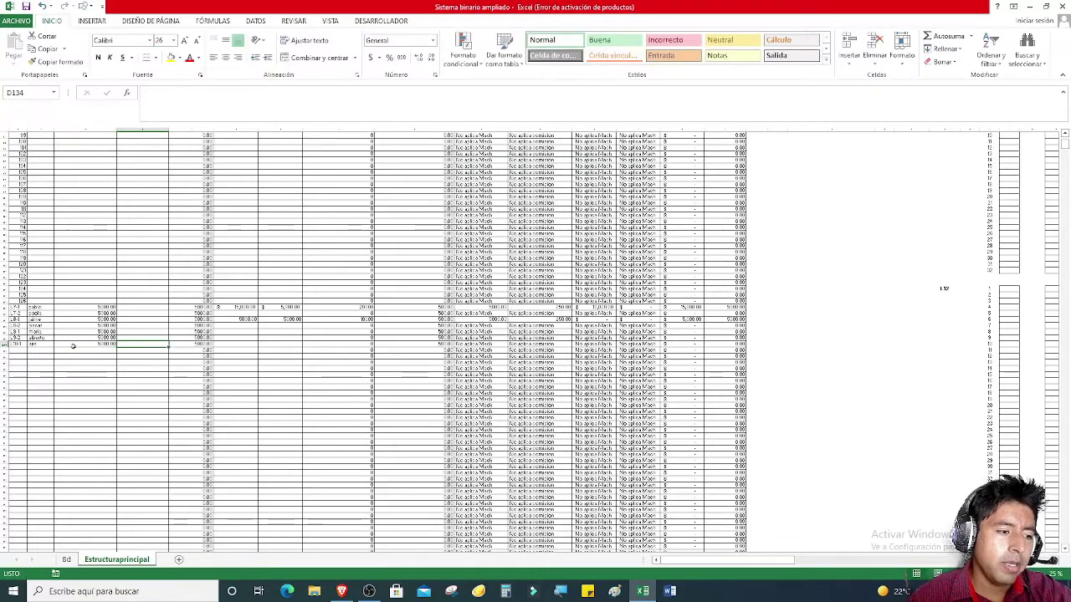
key(Up)
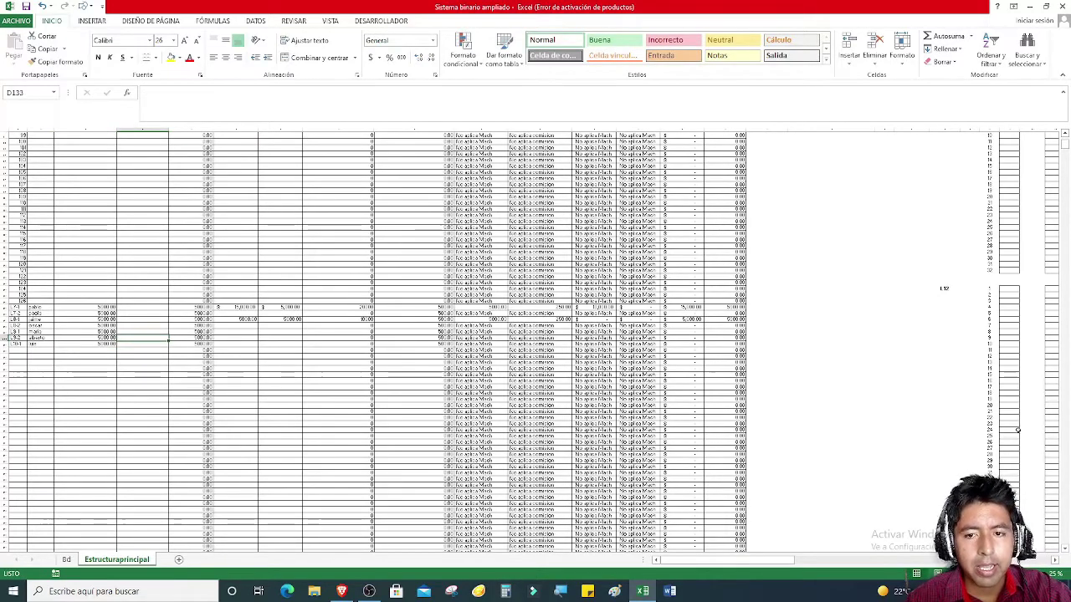
- Write the new member's name in Z73, the first slot of the L10 block
drag(761, 560, 787, 560)
scroll(754, 451, up, 8)
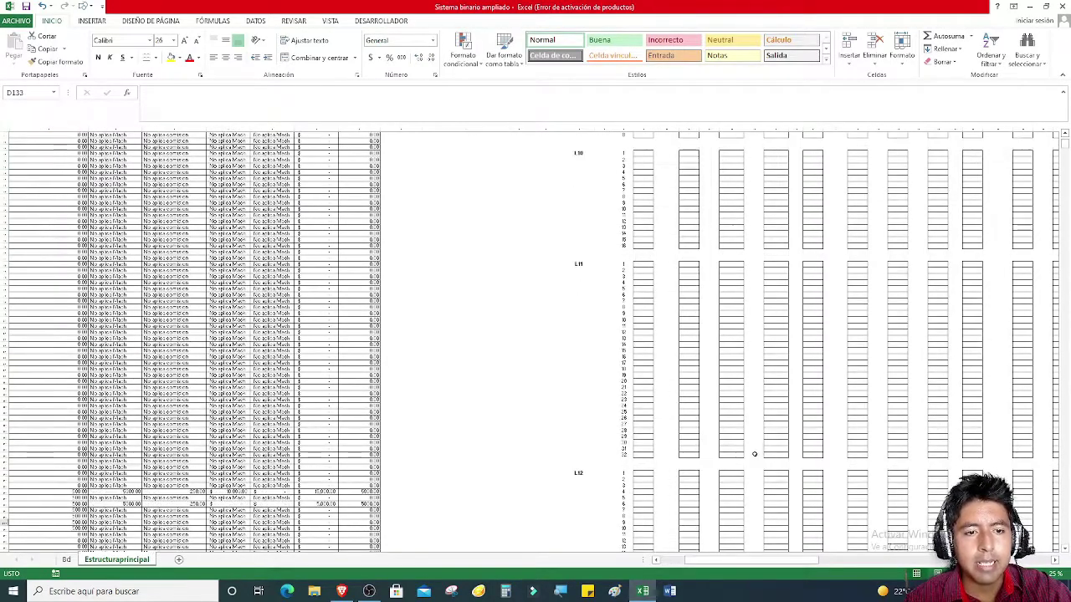
scroll(669, 293, up, 7)
click(637, 228)
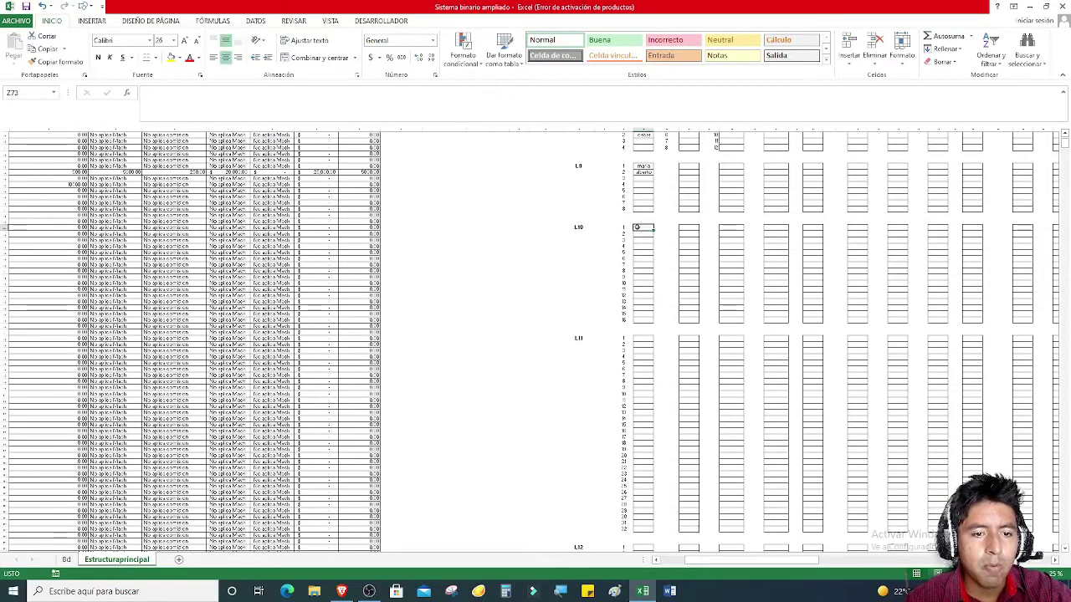
text(Labril)
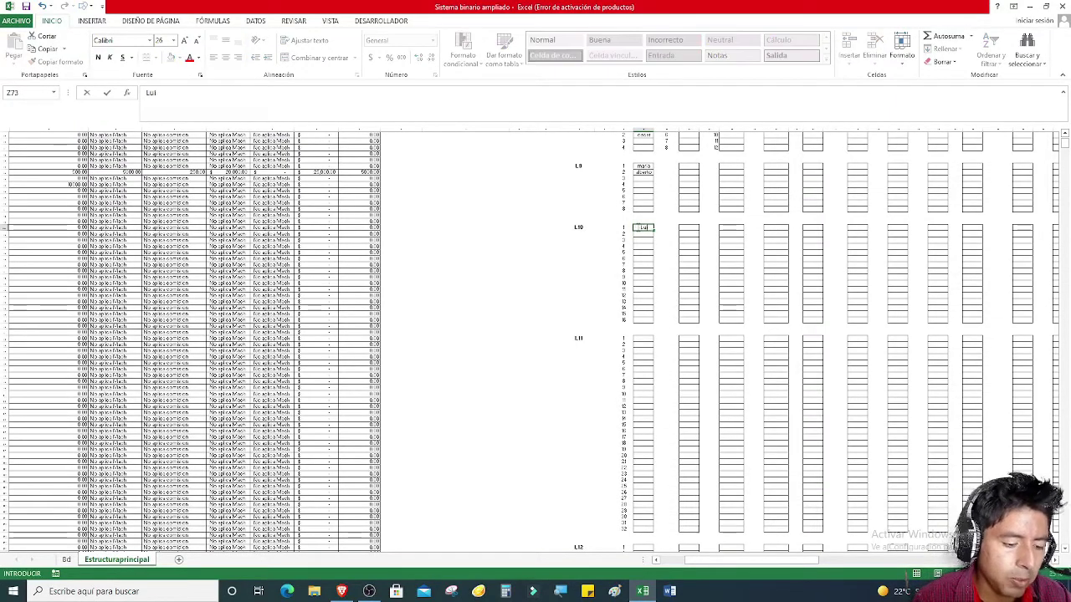
key(Return)
- Return to the top of the sheet and open the deposit and BV summary form with Ctrl+M
scroll(650, 278, down, 1)
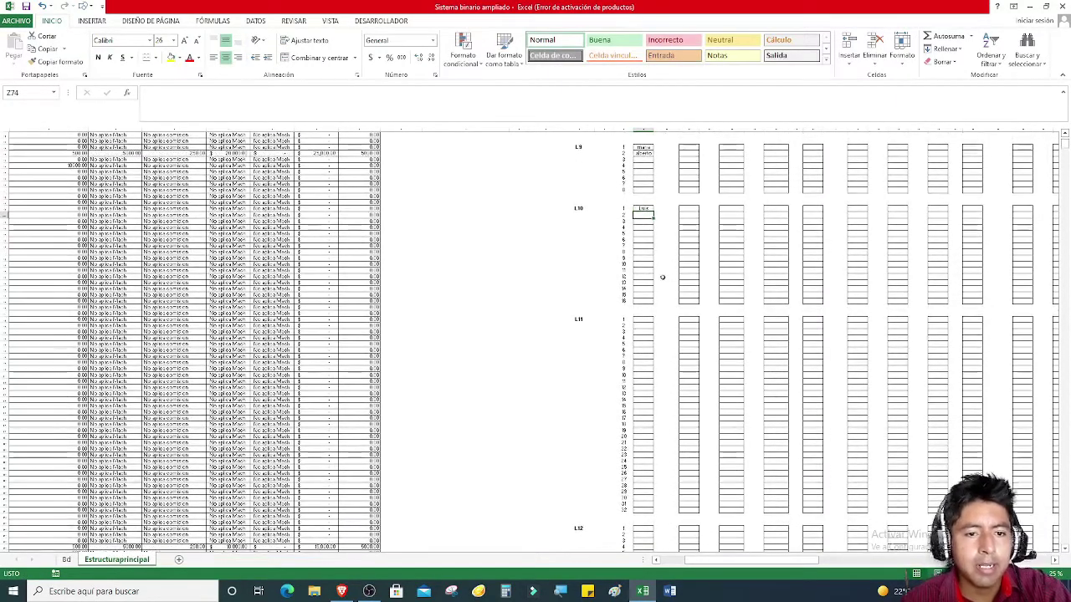
scroll(650, 278, down, 2)
scroll(650, 279, down, 4)
scroll(646, 282, up, 6)
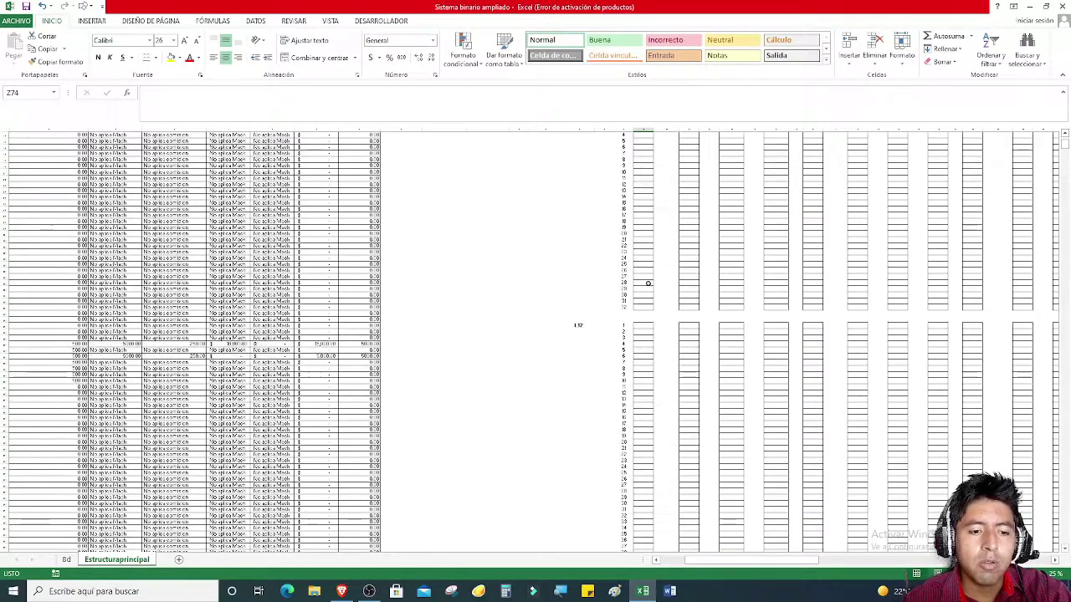
scroll(651, 285, down, 5)
scroll(668, 406, up, 1)
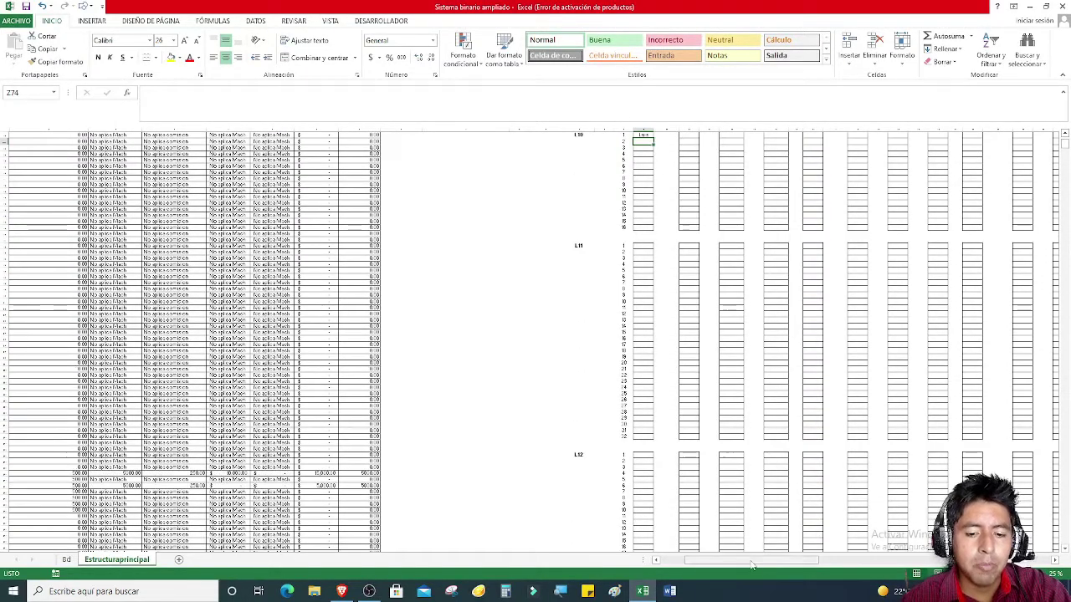
drag(753, 560, 728, 560)
scroll(28, 357, down, 5)
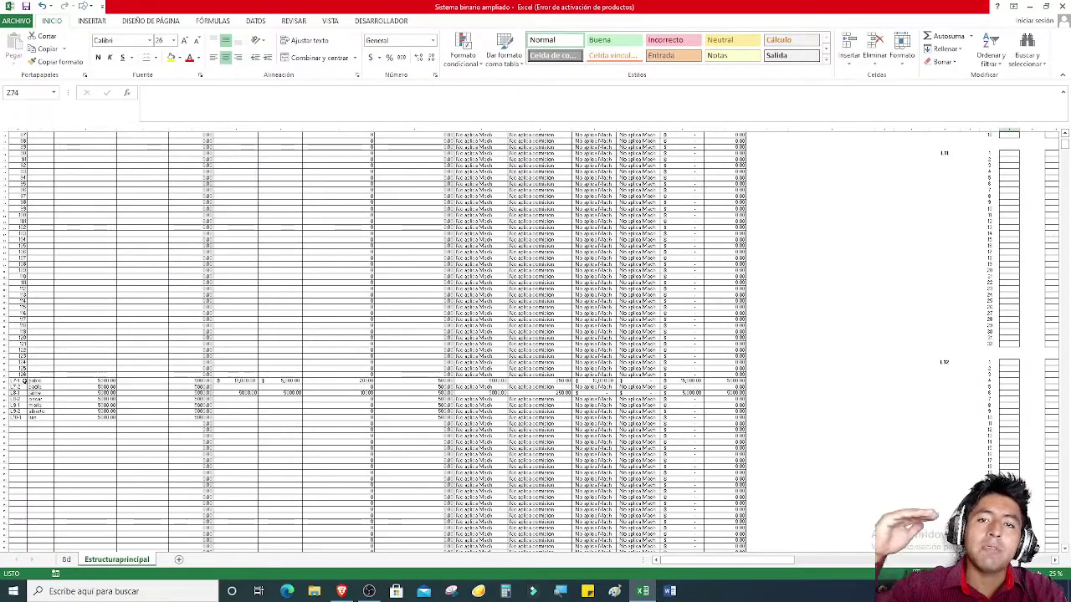
scroll(33, 381, up, 3)
scroll(37, 385, up, 8)
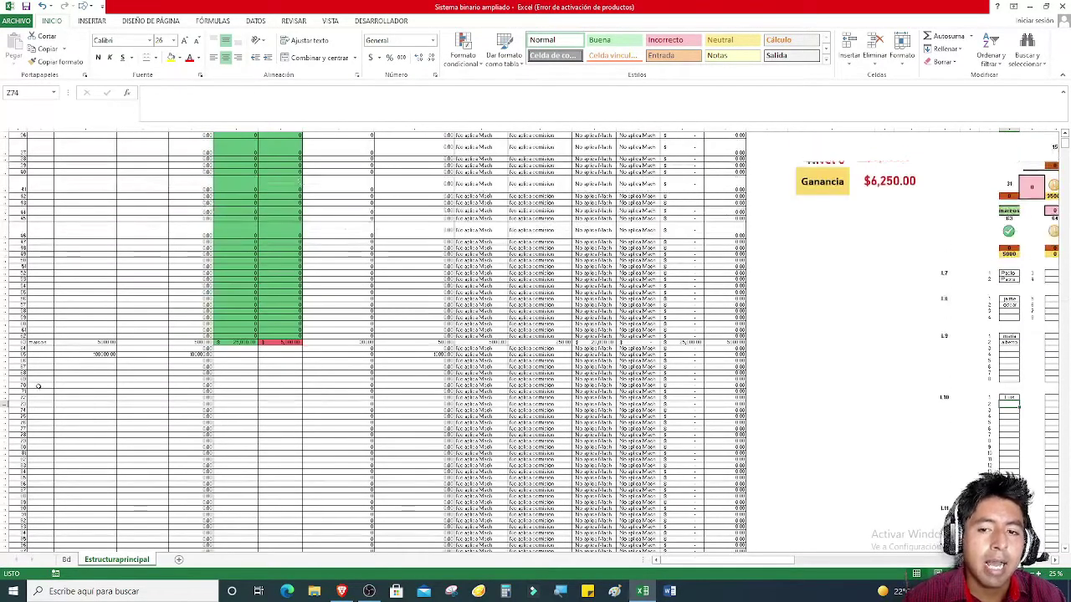
scroll(37, 385, up, 3)
scroll(37, 386, up, 3)
scroll(38, 388, up, 3)
scroll(38, 388, up, 2)
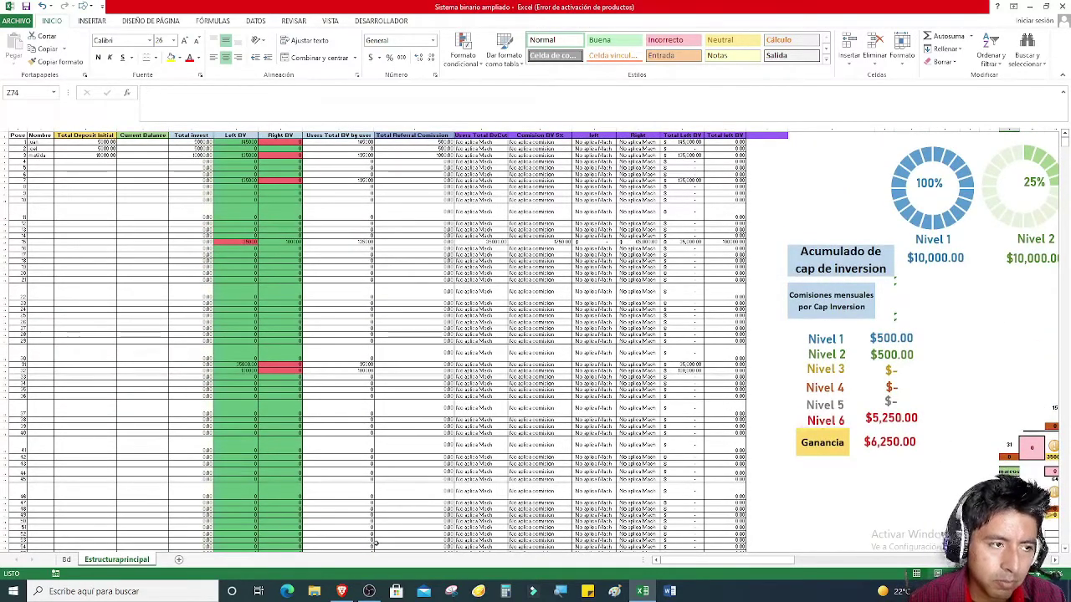
key(ctrl+m)
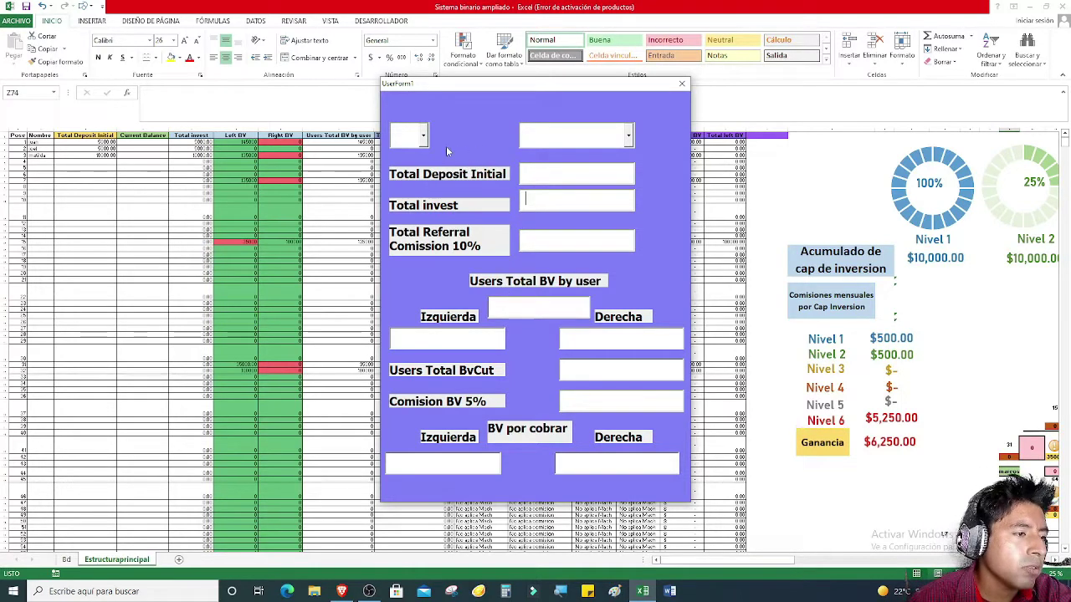
- View member 1's figures (5000 initial deposit, 145000 left BV) in UserForm1, then close it
click(423, 135)
click(421, 171)
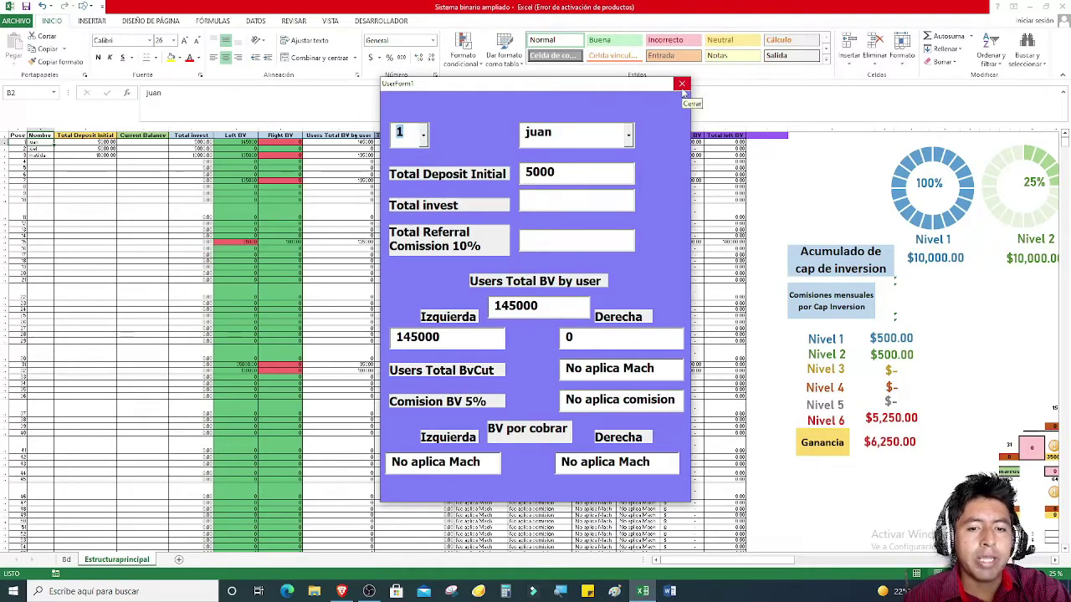
click(682, 86)
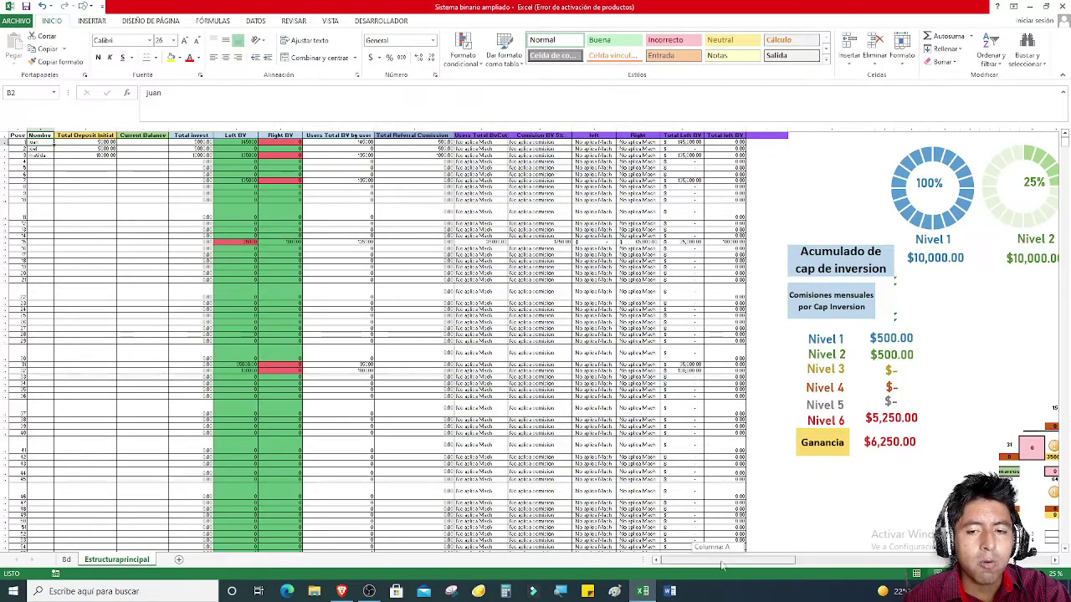
- Register adolfo at position 4 under sponsor juan with a 100000 deposit and his phone number
drag(720, 560, 789, 558)
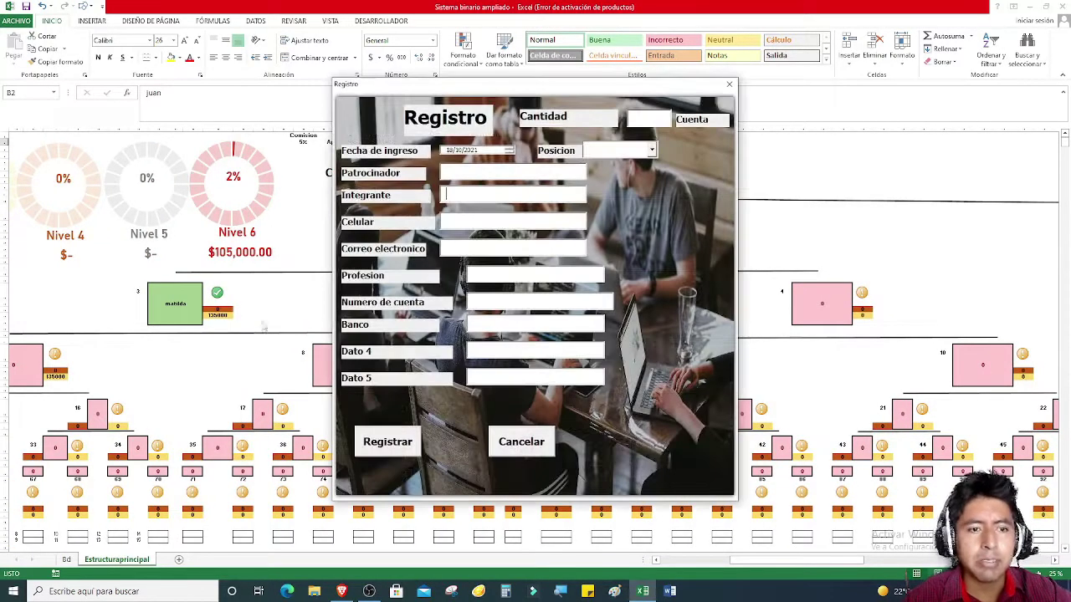
click(457, 153)
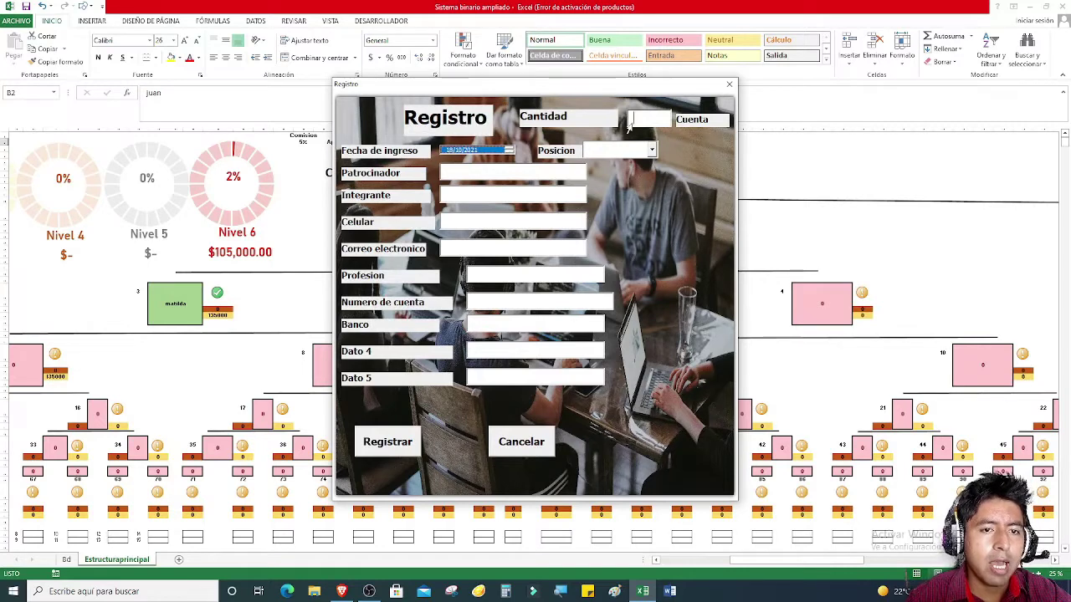
text(100)
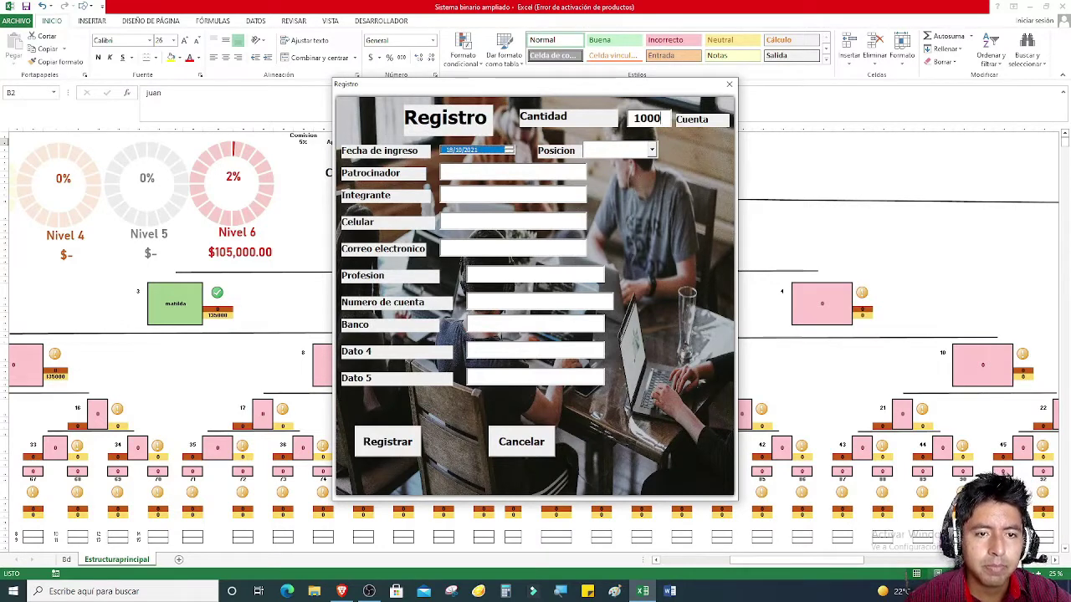
text(00)
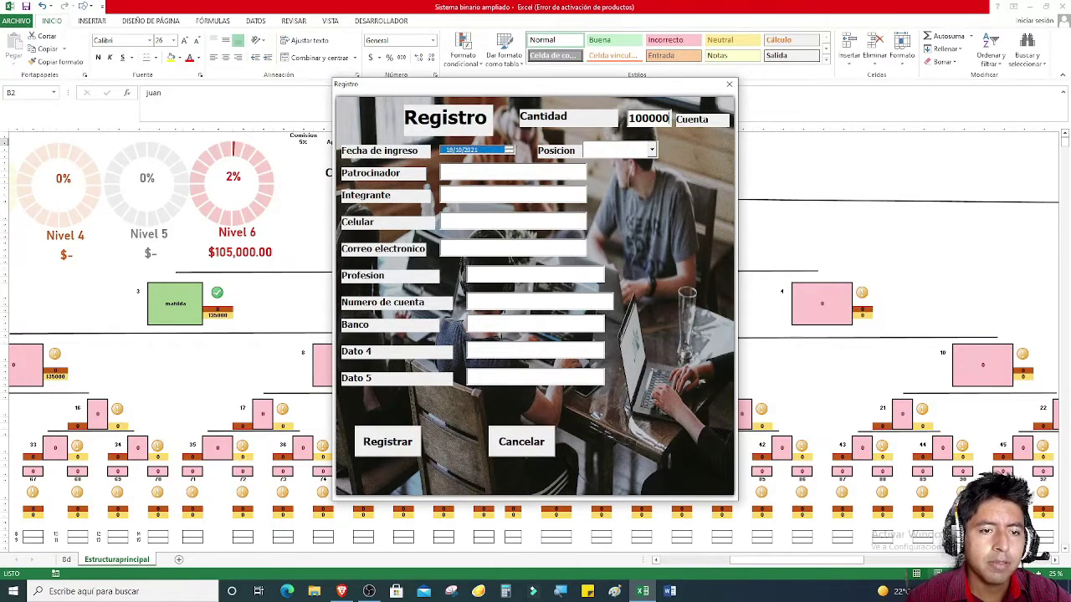
click(652, 150)
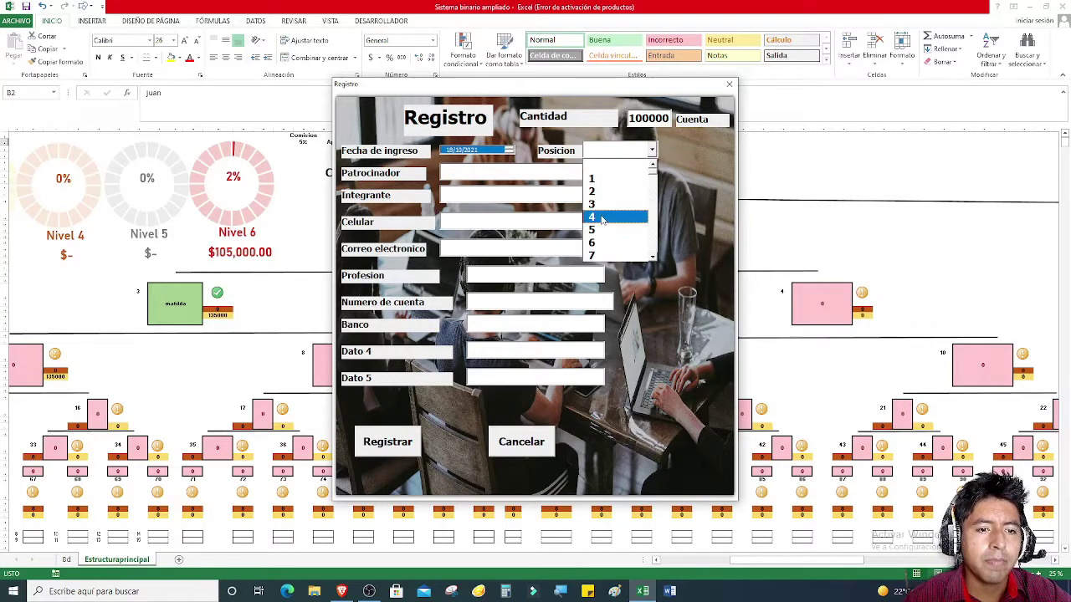
click(602, 216)
click(571, 326)
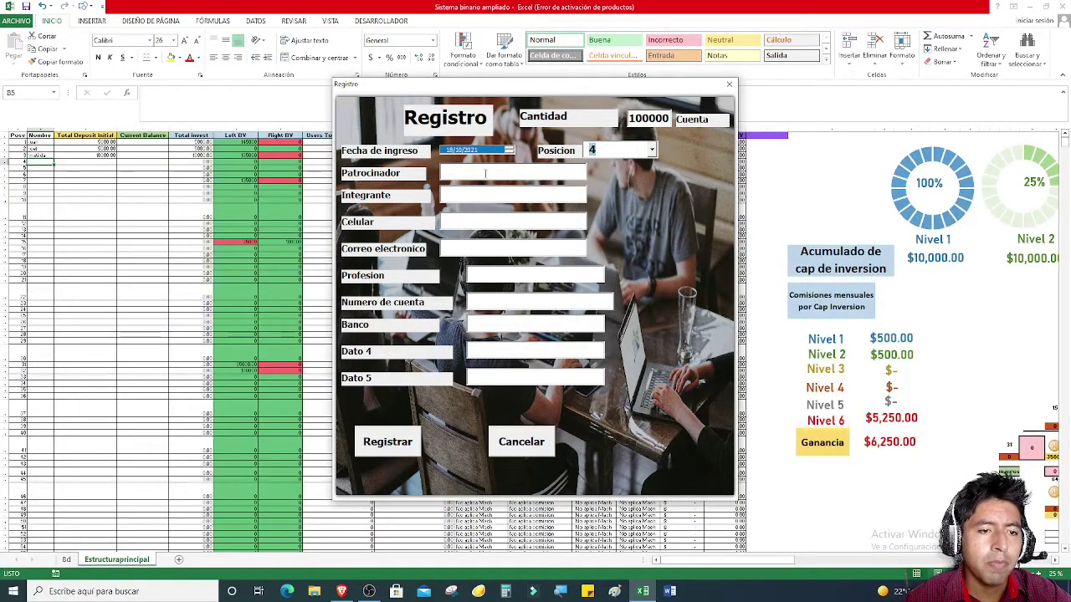
text(juan)
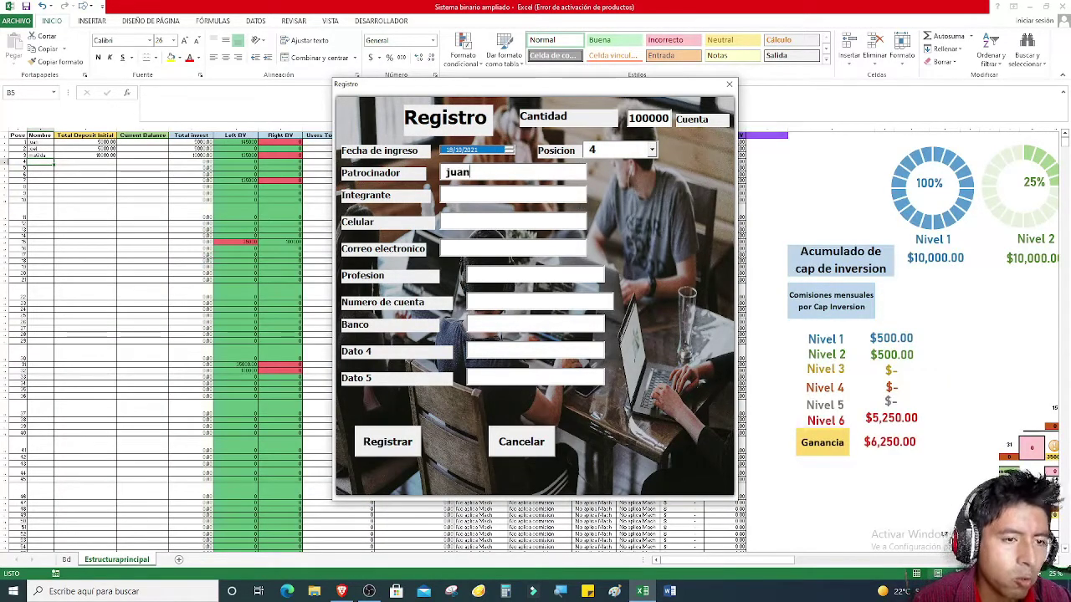
click(463, 192)
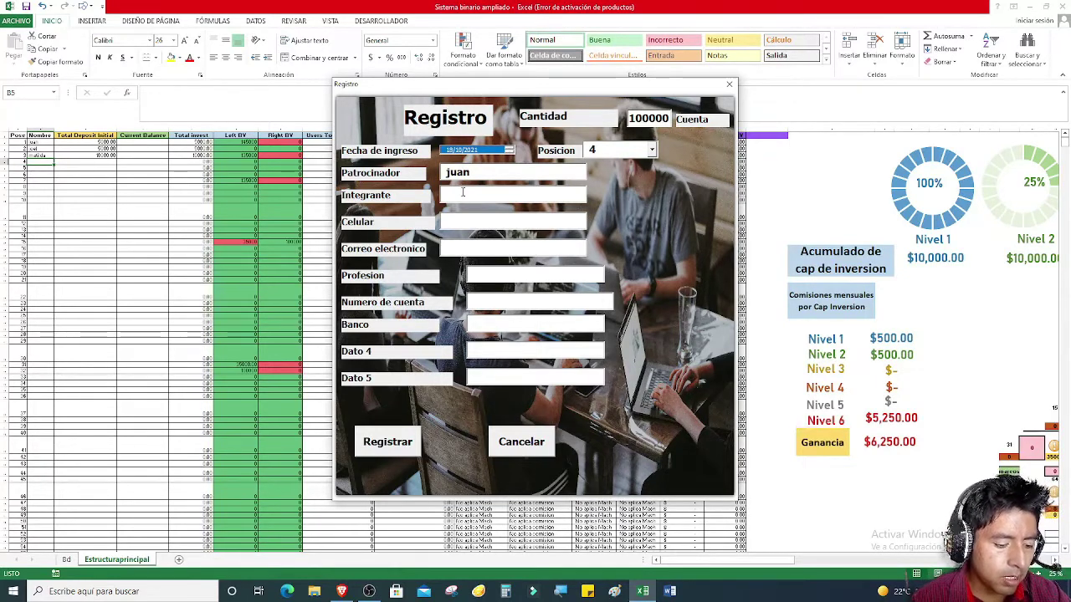
text(adolfo)
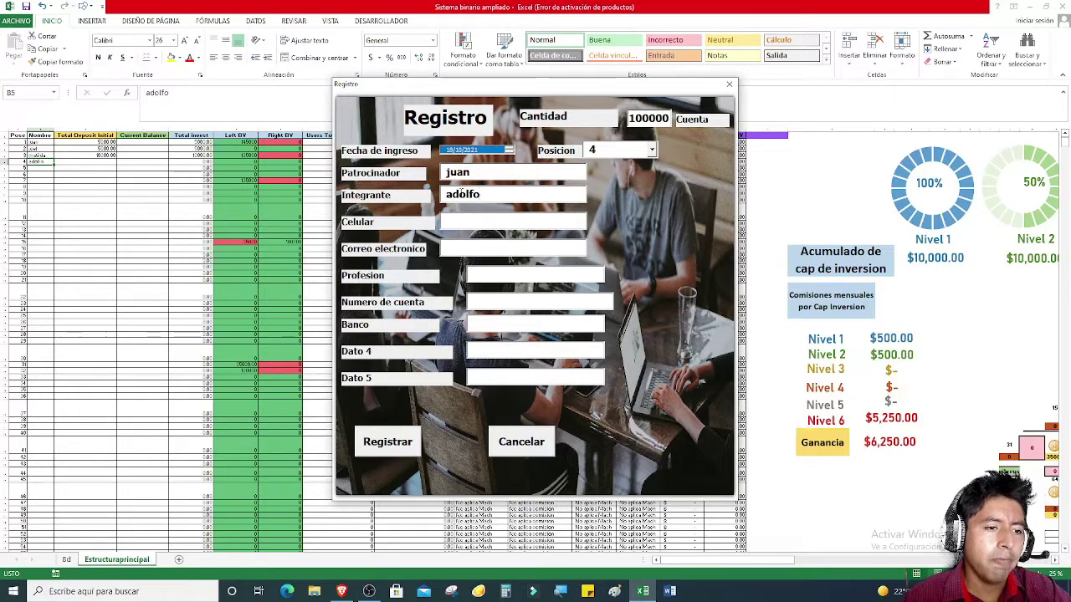
text(31321321321)
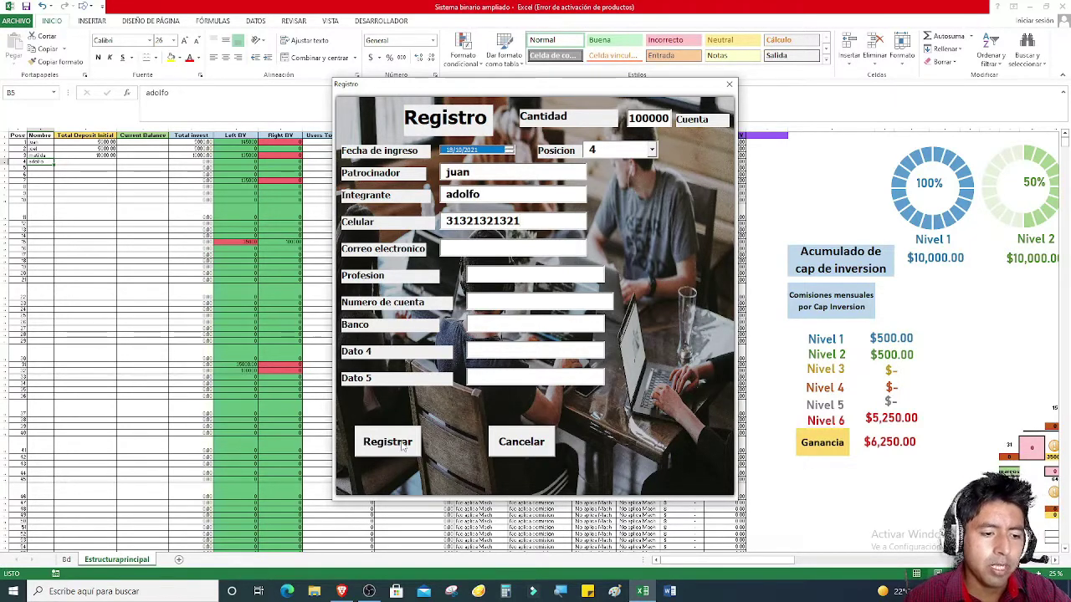
click(404, 444)
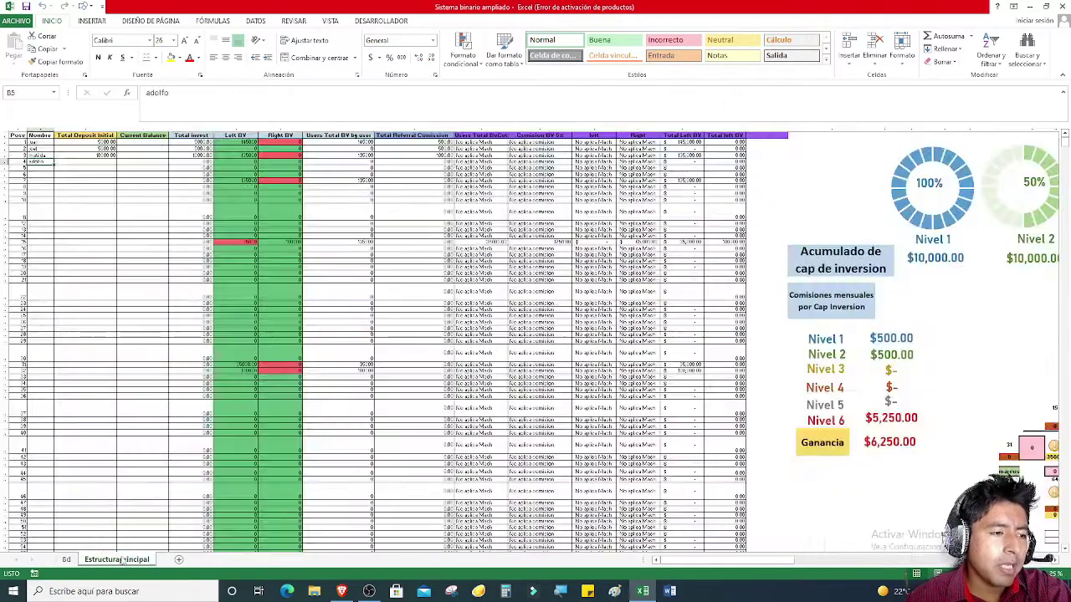
- Enter 100000 as adolfo's initial deposit in C5 and bring up the commission summary form
click(65, 160)
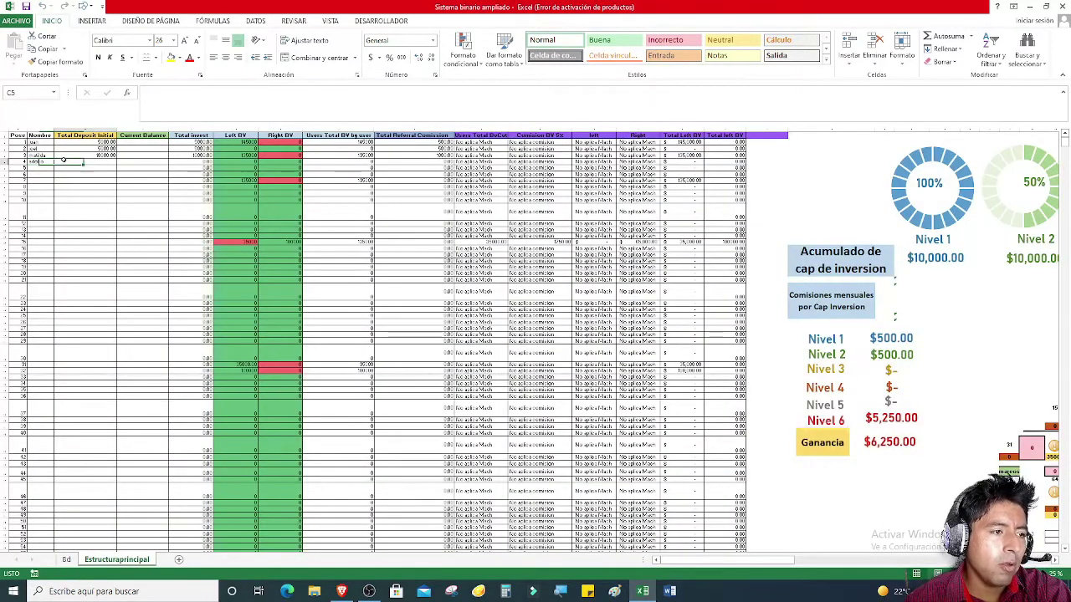
text(10)
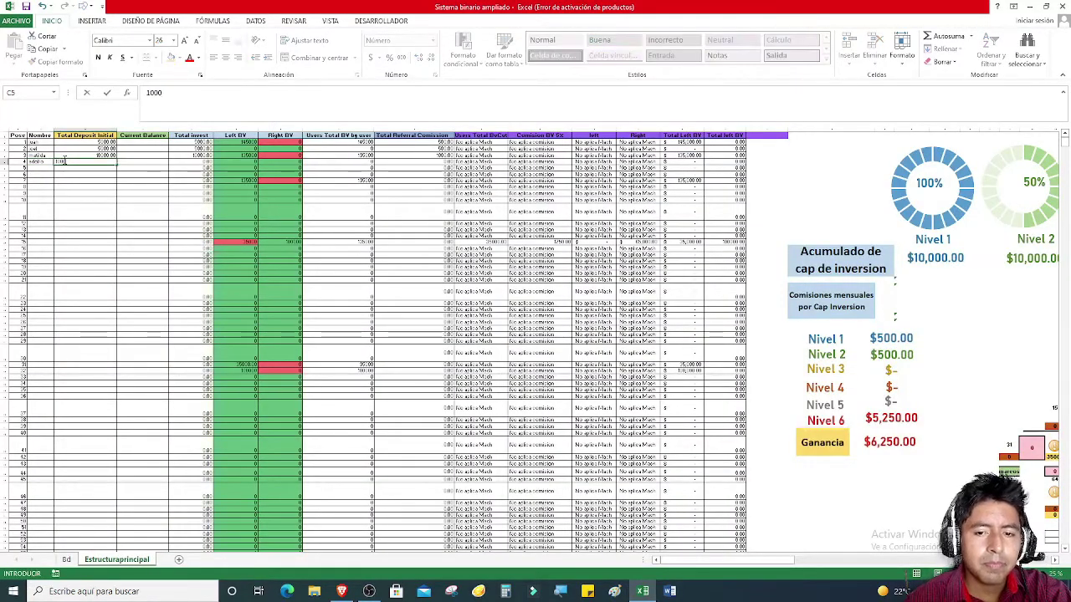
text(00)
key(Return)
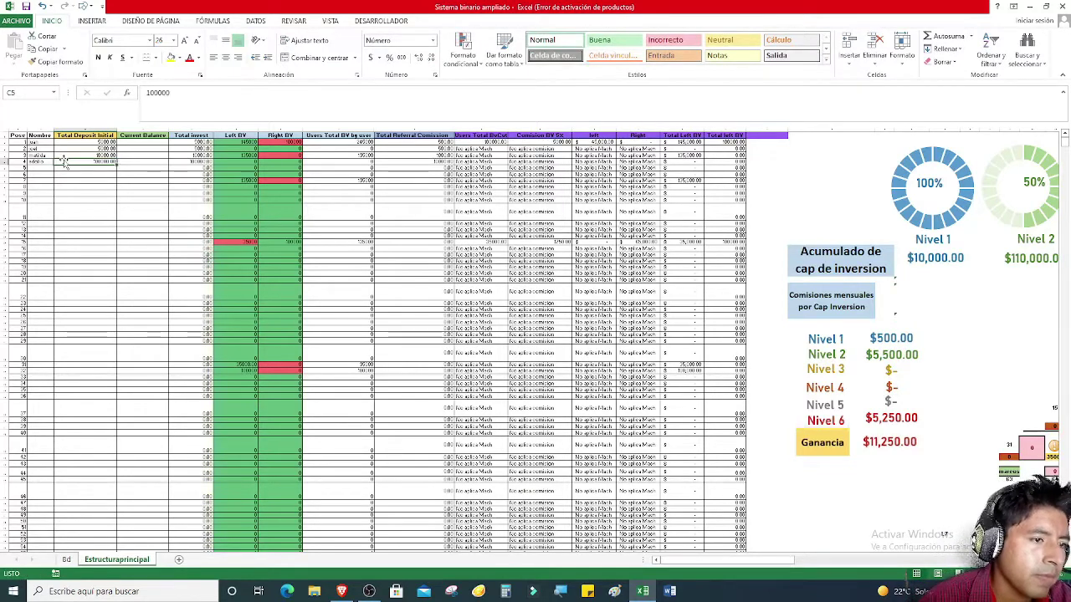
double_click(64, 163)
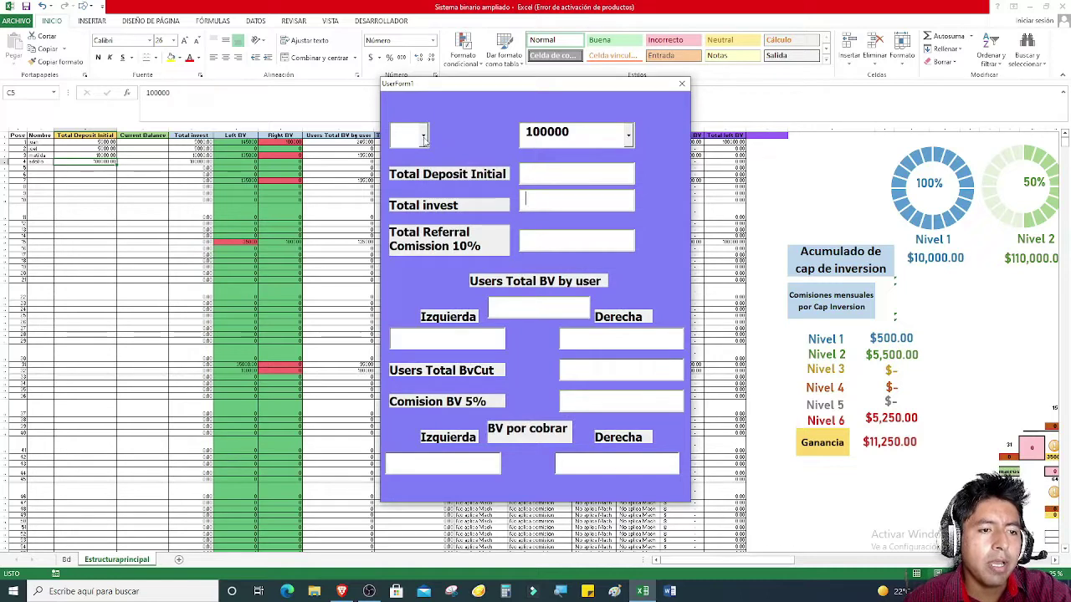
- Review juan's summary (245000 total BV, 5000 BV commission) and close the form
click(424, 138)
click(416, 170)
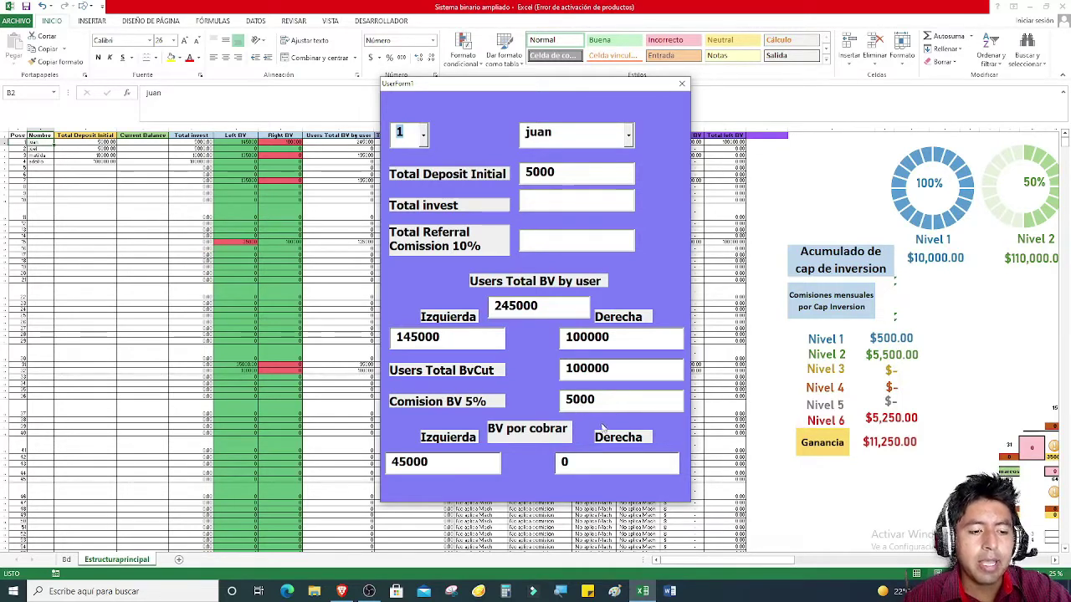
drag(594, 401, 566, 402)
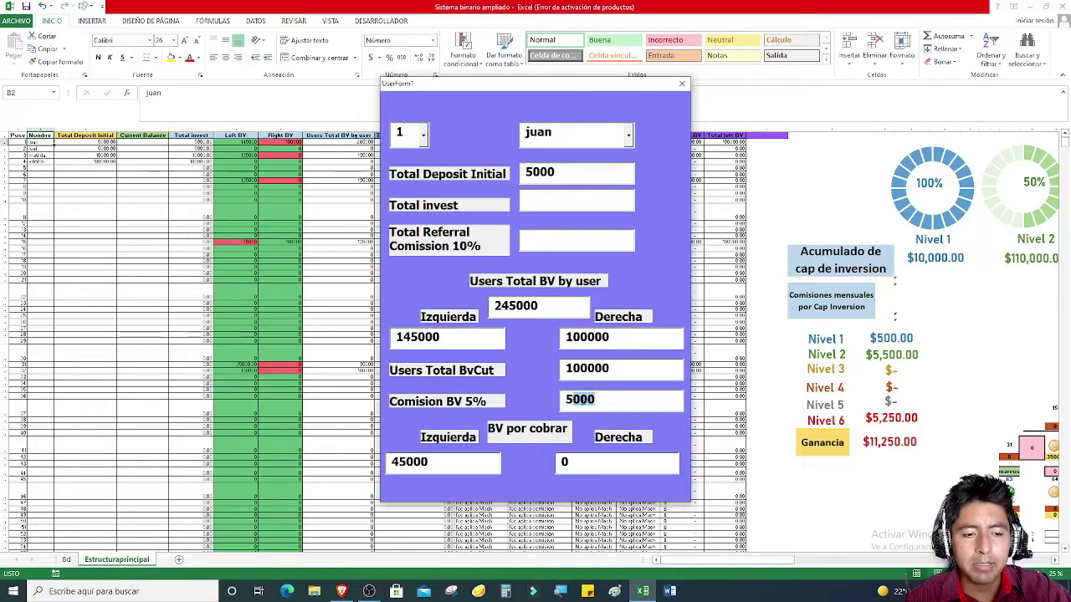
click(591, 400)
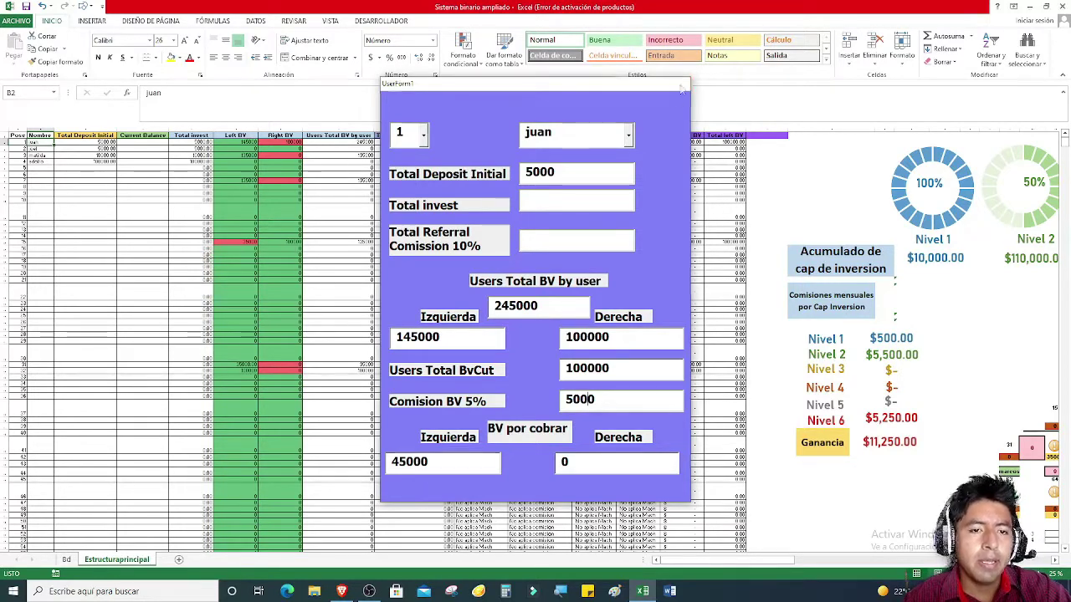
click(682, 90)
- Switch to the Bd sheet listing the registered members
click(67, 559)
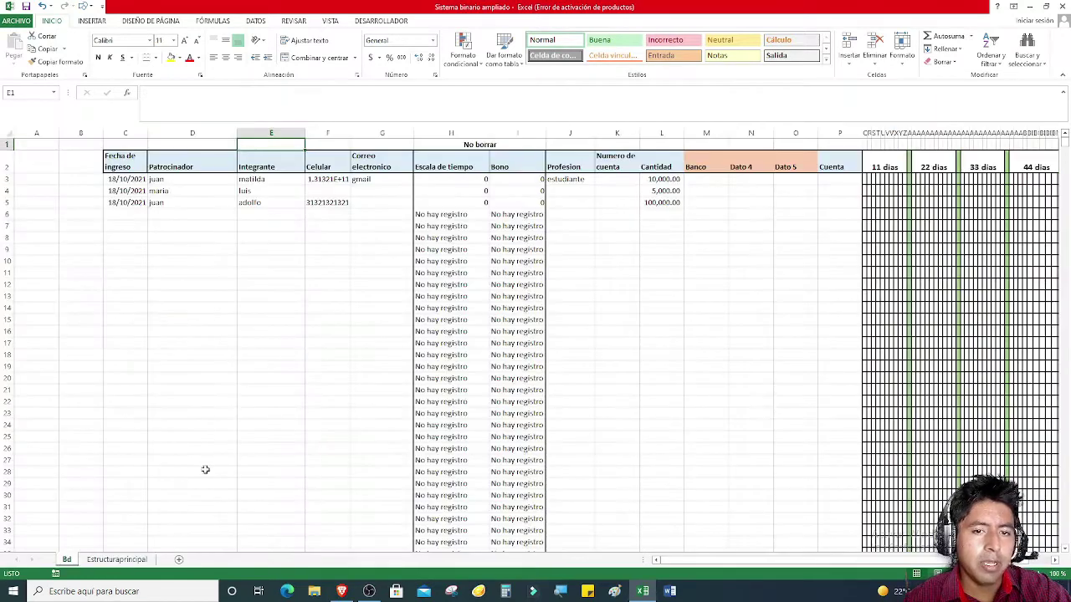
drag(695, 563, 727, 563)
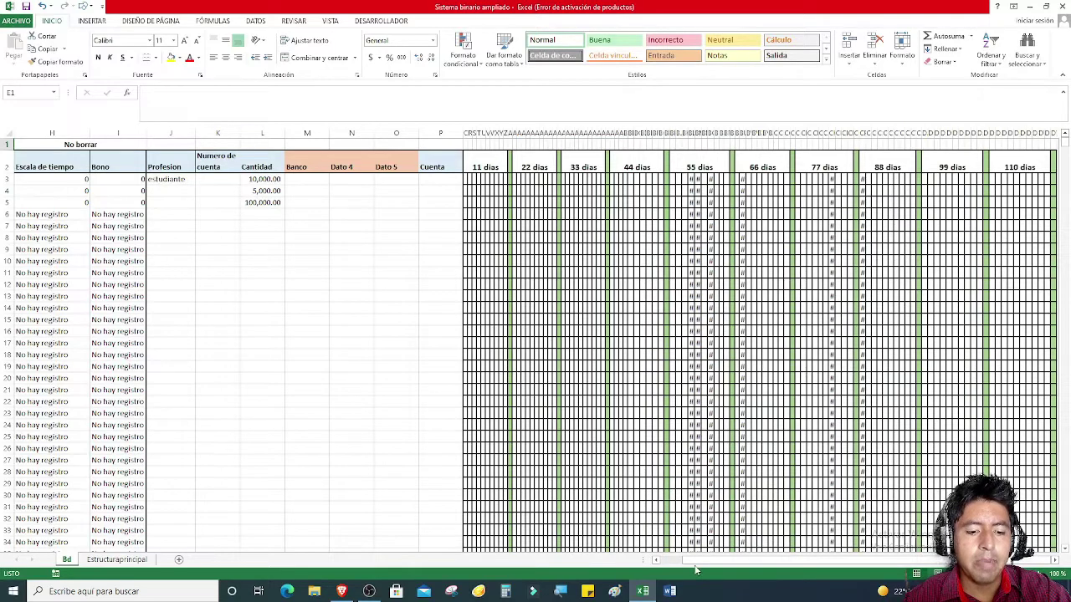
drag(696, 569, 678, 563)
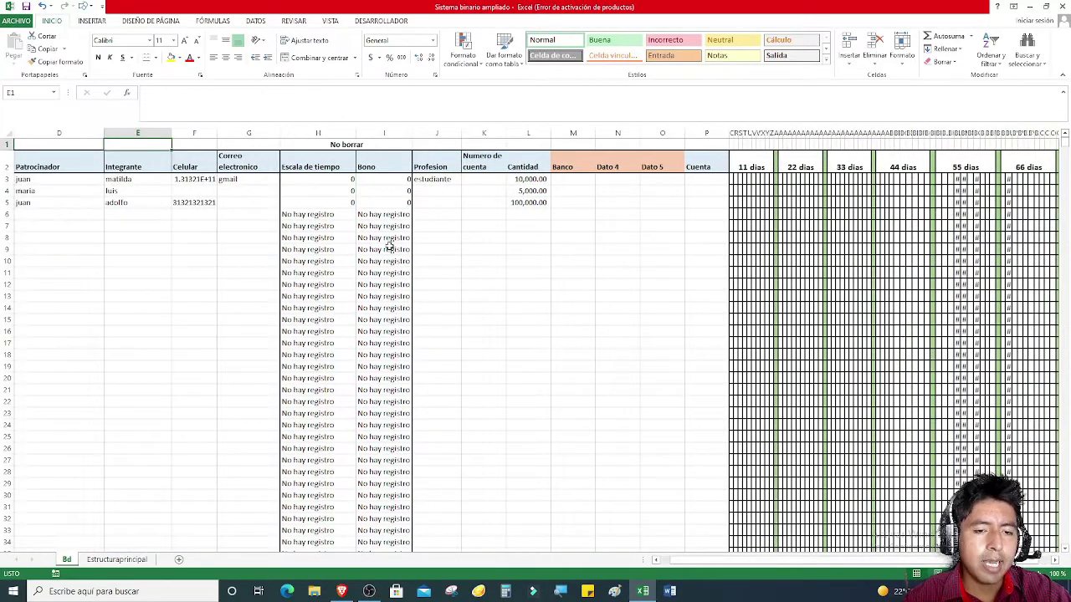
- Change matilda's entry date in C3 to 15/10/2021, then bring OBS Studio to the front
click(142, 178)
key(Left)
key(Left)
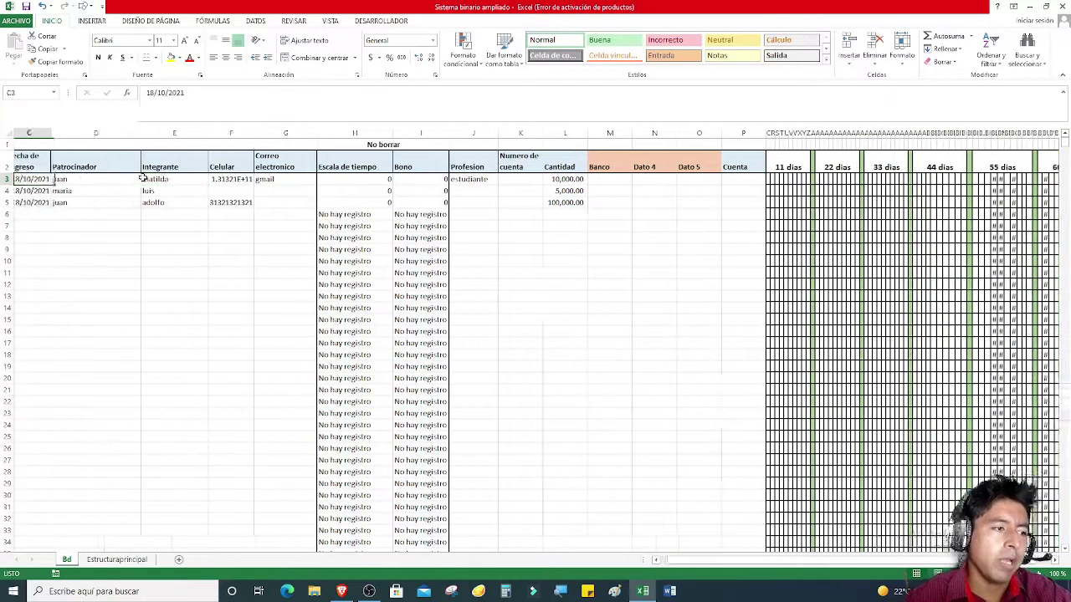
click(153, 93)
key(BackSpace)
text(5)
key(Return)
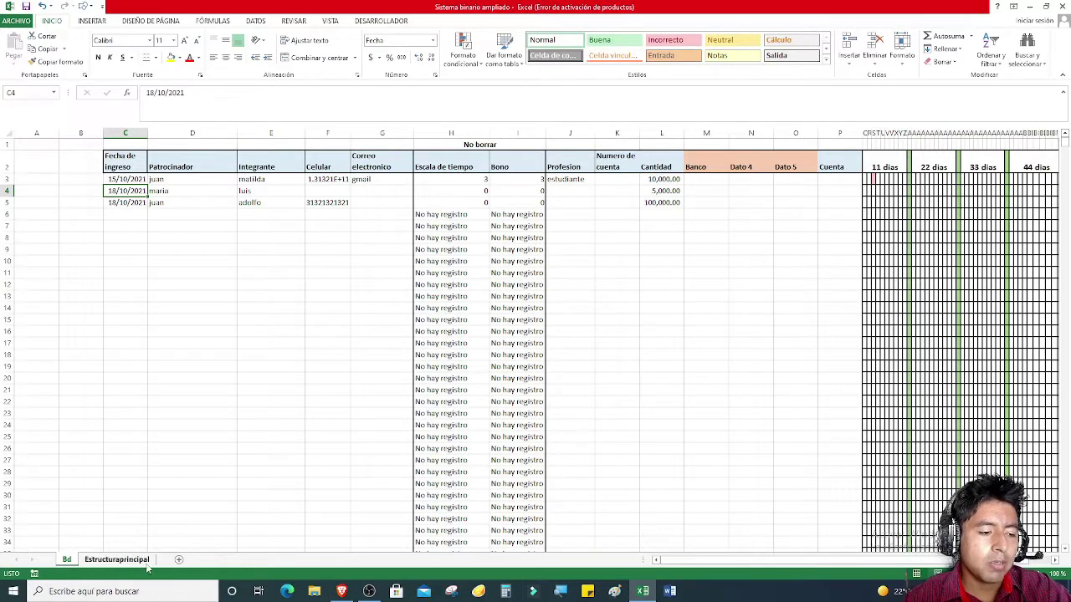
click(369, 592)
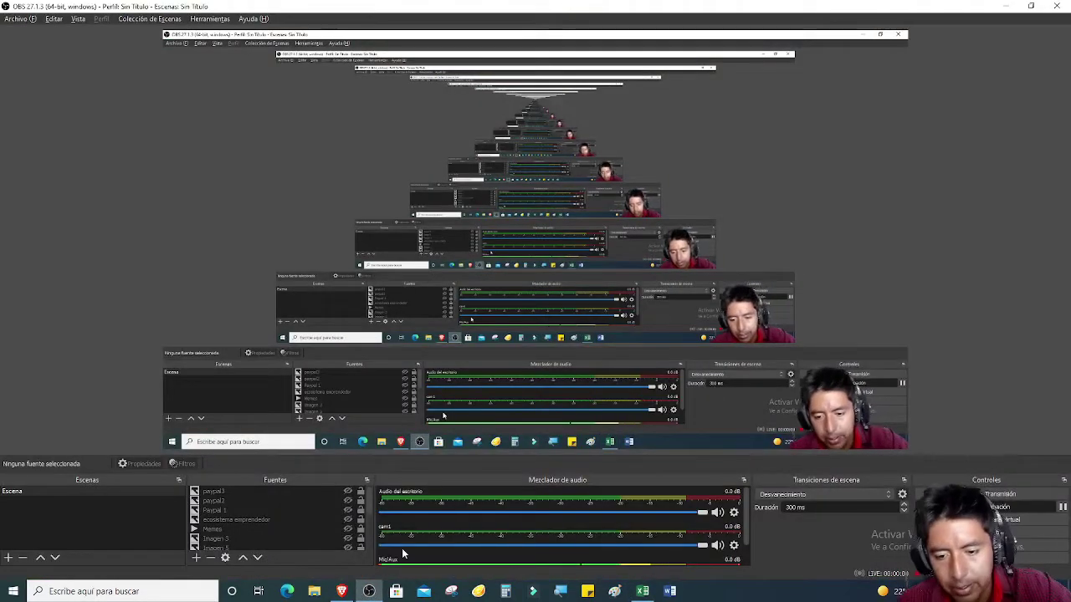